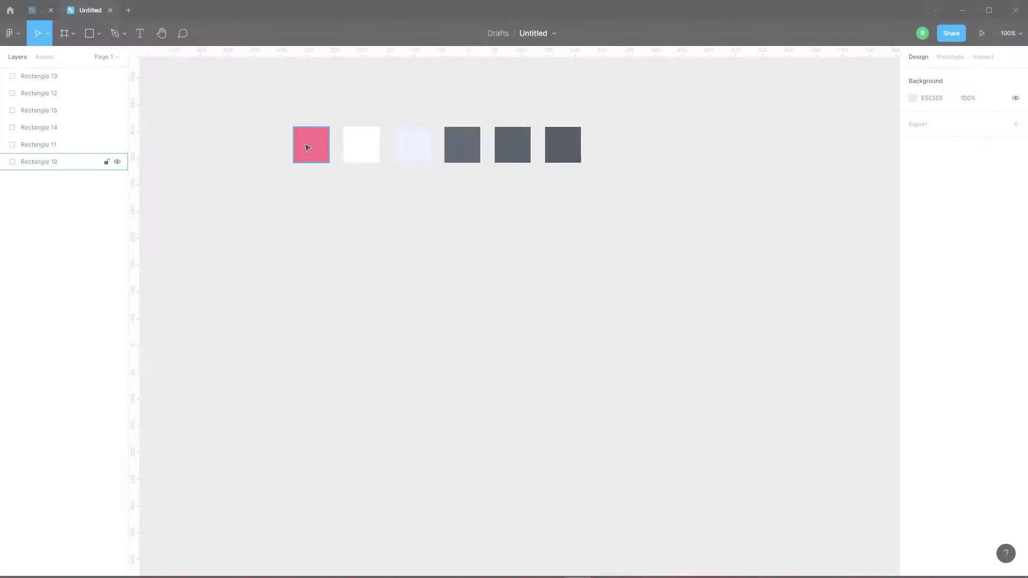
- Examine the fill hex codes of the six colour swatches one after another
{"action": "left_click", "coordinate": [306, 144]}
{"action": "left_click", "coordinate": [913, 223]}
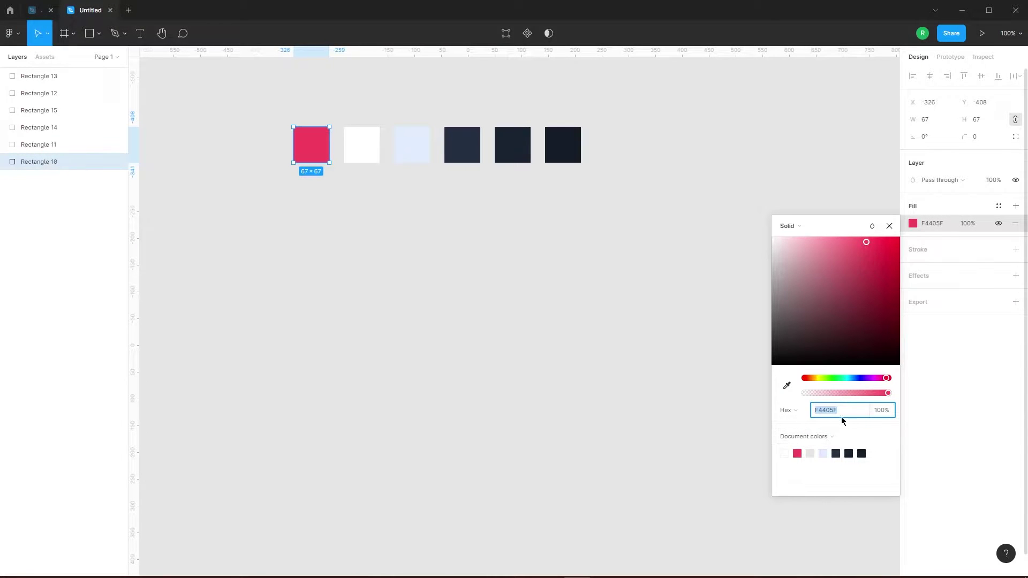
{"action": "left_click", "coordinate": [361, 152]}
{"action": "left_click", "coordinate": [913, 224]}
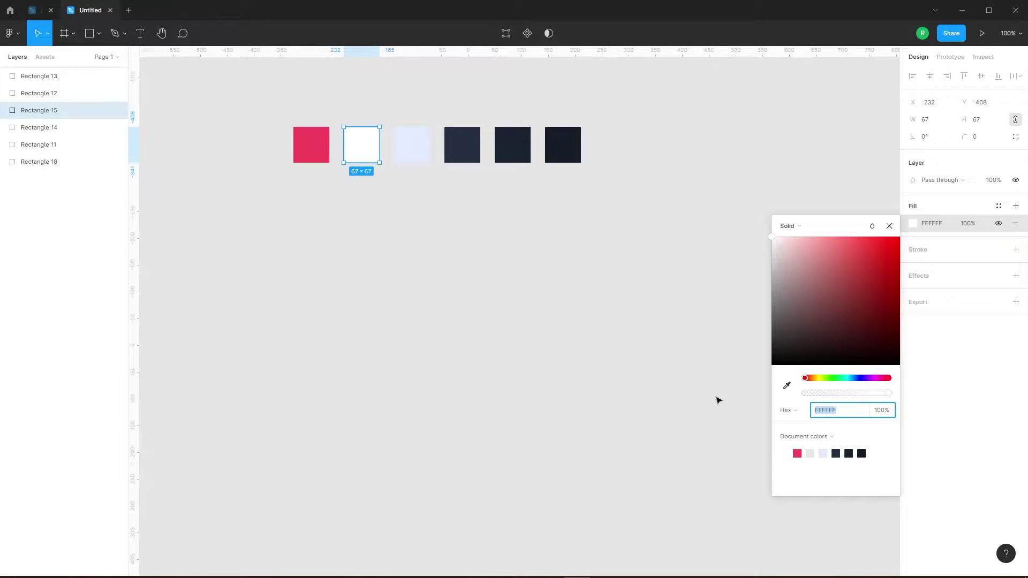
{"action": "left_click", "coordinate": [412, 145]}
{"action": "left_click", "coordinate": [913, 224]}
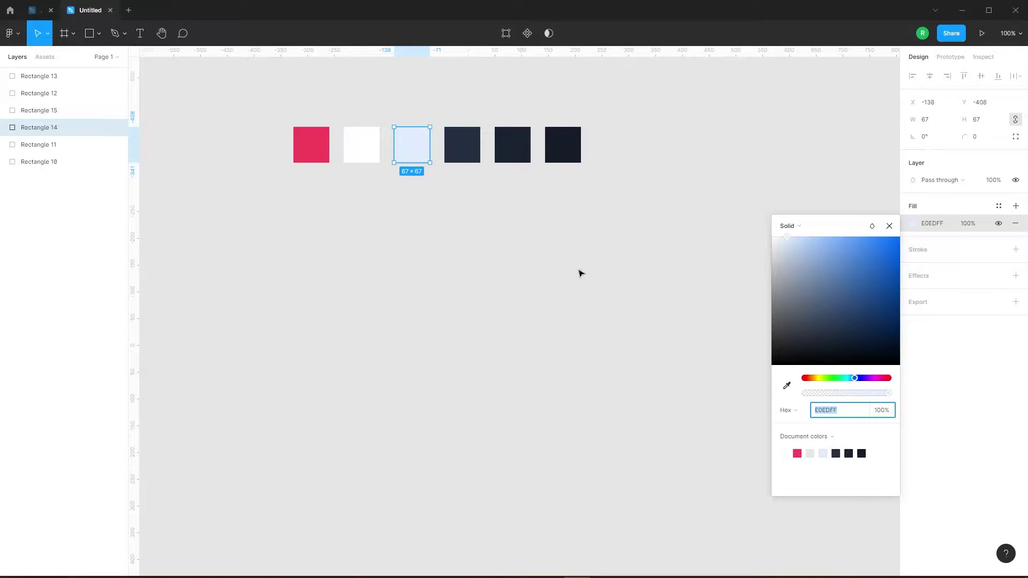
{"action": "left_click", "coordinate": [462, 144]}
{"action": "left_click", "coordinate": [913, 223]}
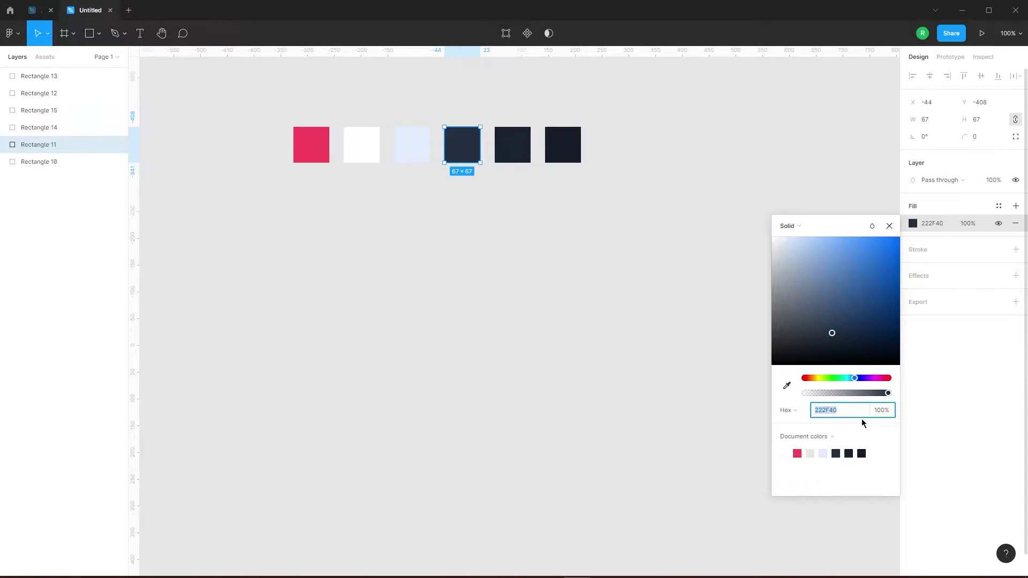
{"action": "left_click", "coordinate": [512, 147]}
{"action": "left_click", "coordinate": [913, 223]}
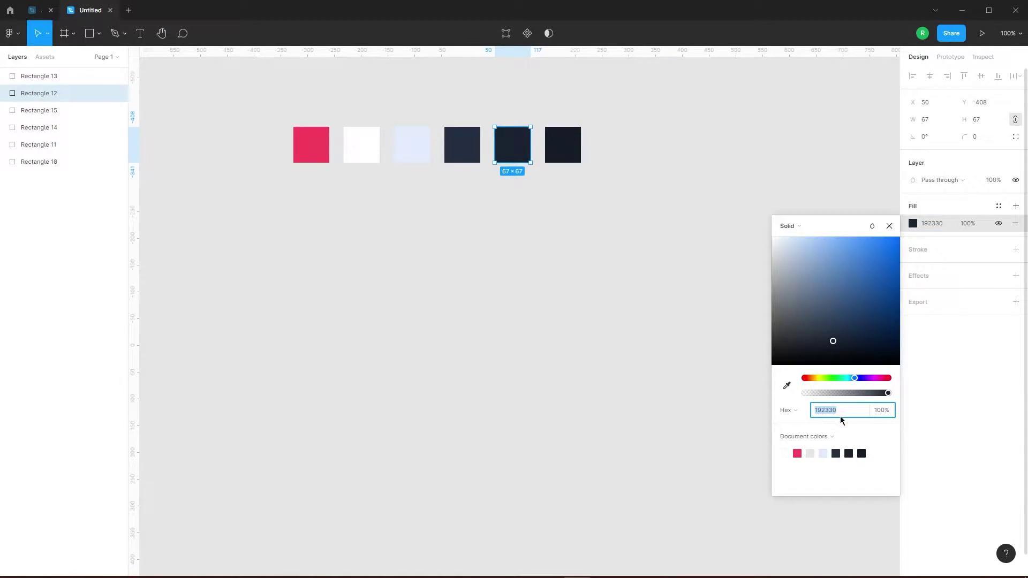
{"action": "left_click", "coordinate": [576, 158]}
{"action": "left_click", "coordinate": [913, 224]}
{"action": "left_click", "coordinate": [563, 282]}
- Create a frame below the swatches and set its size to 740 × 580
{"action": "key", "text": "f"}
{"action": "left_click", "coordinate": [540, 254]}
{"action": "left_click", "coordinate": [941, 142]}
{"action": "type", "text": "740"}
{"action": "left_click", "coordinate": [989, 143]}
{"action": "type", "text": "580"}
{"action": "key", "text": "Return"}
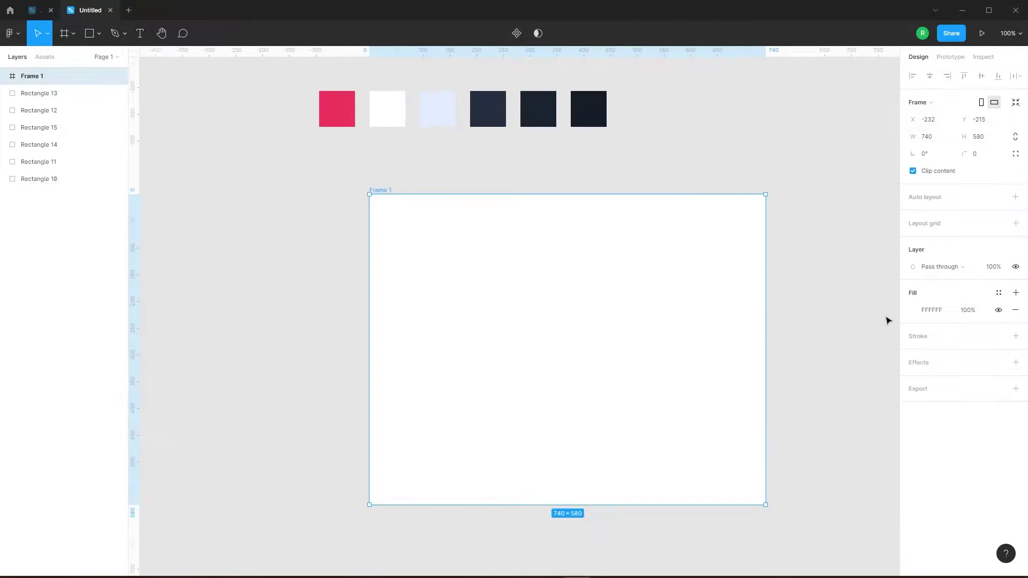
- Fill the frame with the darkest swatch colour, 141D28, and move it closer beneath the swatch row
{"action": "left_click", "coordinate": [917, 309]}
{"action": "left_click", "coordinate": [786, 460]}
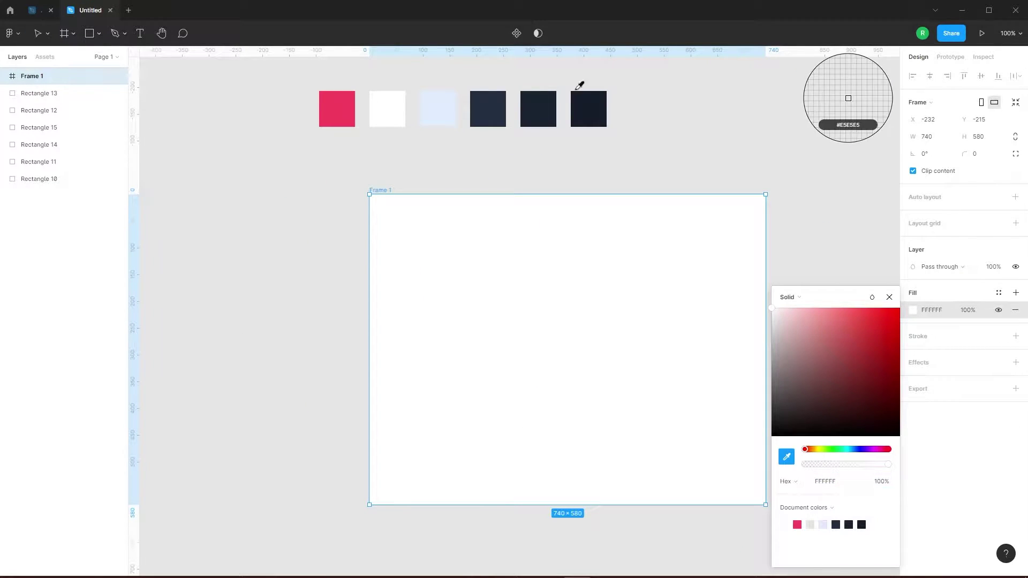
{"action": "left_click", "coordinate": [589, 107]}
{"action": "left_click", "coordinate": [746, 118]}
{"action": "left_click_drag", "start_coordinate": [637, 299], "coordinate": [599, 282]}
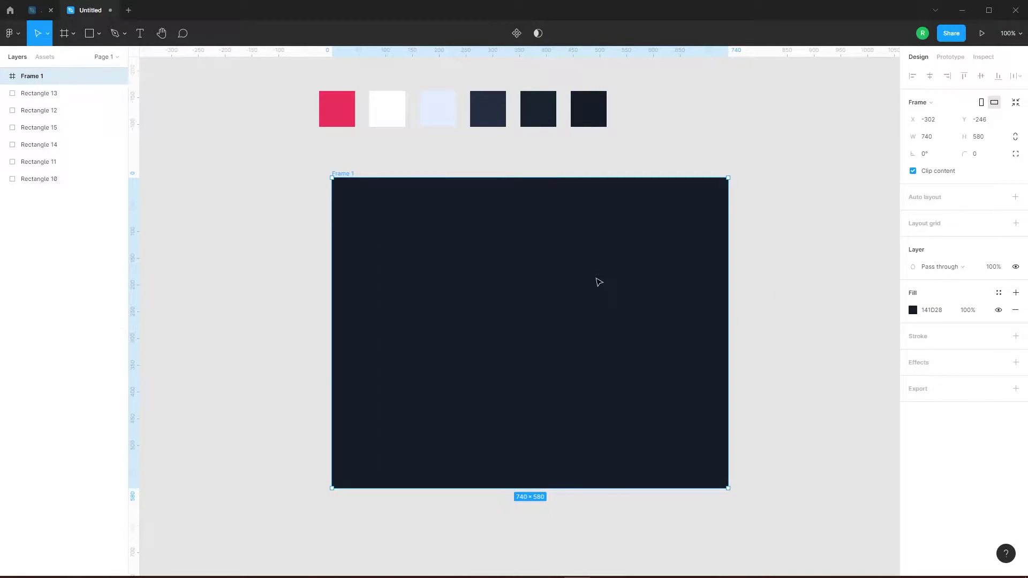
{"action": "left_click", "coordinate": [826, 250]}
- Draw a rectangle inside the frame and set its size to 610 × 310
{"action": "key", "text": "r"}
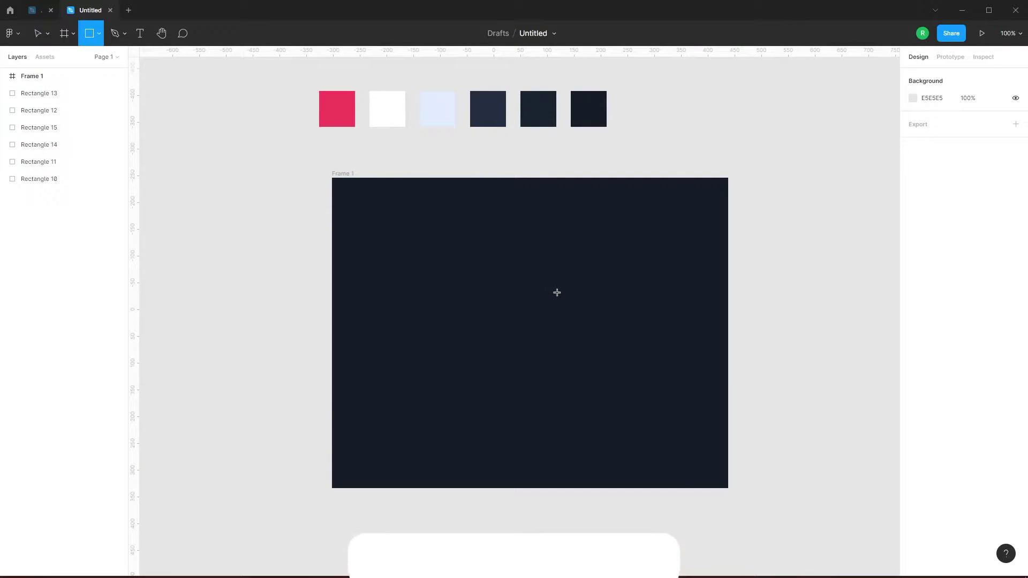
{"action": "left_click_drag", "start_coordinate": [378, 260], "coordinate": [695, 415]}
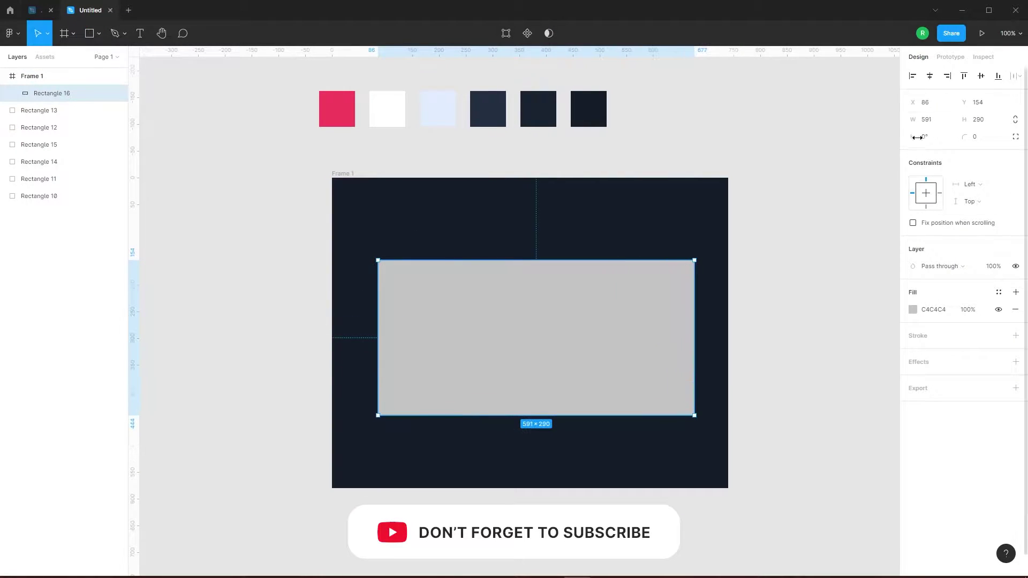
{"action": "left_click", "coordinate": [994, 120]}
{"action": "type", "text": "310"}
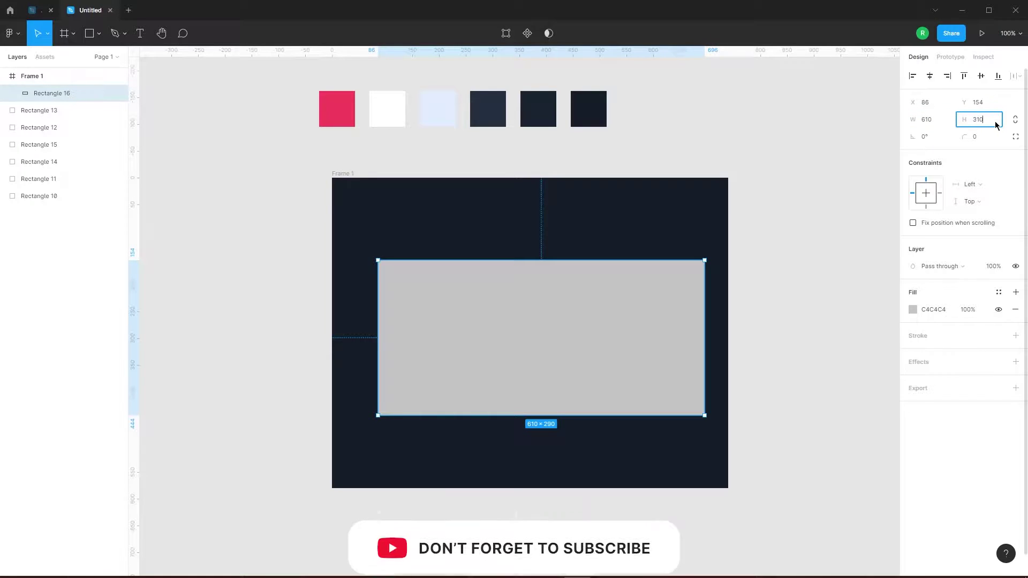
{"action": "key", "text": "Return"}
- Centre the rectangle horizontally and vertically within the frame
{"action": "left_click", "coordinate": [867, 248]}
{"action": "left_click_drag", "start_coordinate": [597, 348], "coordinate": [595, 343]}
{"action": "left_click", "coordinate": [928, 79]}
- Fill the rectangle with the second-darkest swatch colour, 192330, sampled with the eyedropper
{"action": "scroll", "coordinate": [643, 427], "scroll_direction": "down", "scroll_amount": 1}
{"action": "scroll", "coordinate": [546, 439], "scroll_direction": "up", "scroll_amount": 3}
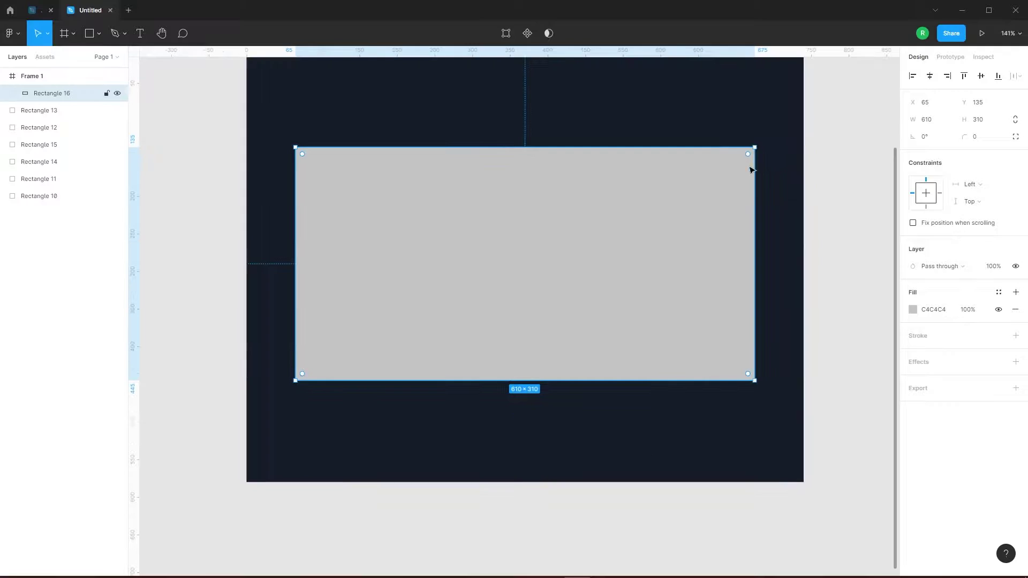
{"action": "scroll", "coordinate": [750, 165], "scroll_direction": "up", "scroll_amount": 2}
{"action": "left_click", "coordinate": [913, 309]}
{"action": "left_click", "coordinate": [787, 457]}
{"action": "scroll", "coordinate": [568, 128], "scroll_direction": "up", "scroll_amount": 1}
{"action": "left_click", "coordinate": [558, 118]}
{"action": "left_click", "coordinate": [797, 130]}
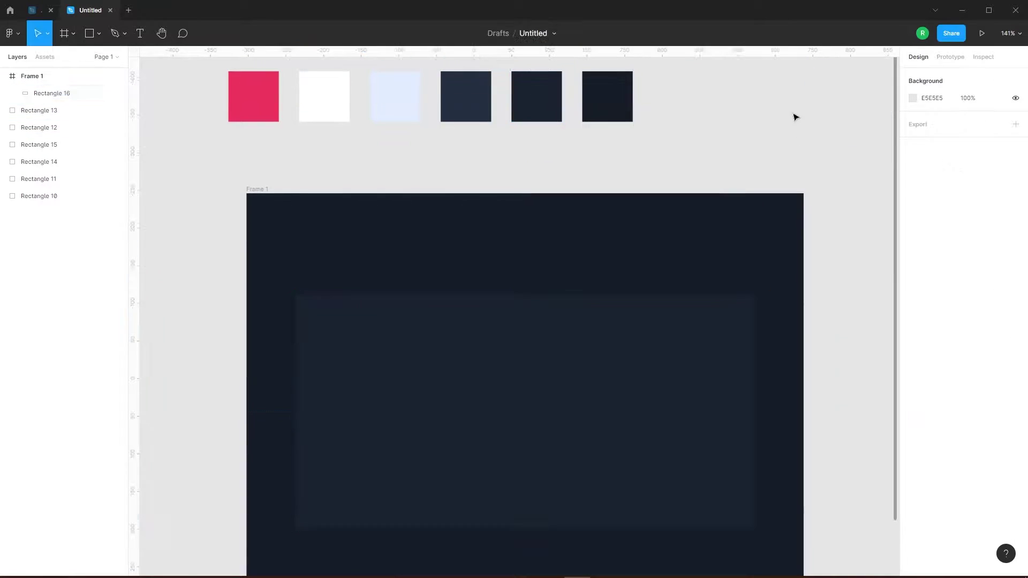
- Round the rectangle's corners to a radius of about 21
{"action": "scroll", "coordinate": [449, 104], "scroll_direction": "down", "scroll_amount": 2}
{"action": "left_click", "coordinate": [472, 335]}
{"action": "scroll", "coordinate": [560, 313], "scroll_direction": "up", "scroll_amount": 3}
{"action": "mouse_move", "coordinate": [720, 185]}
{"action": "left_mouse_down"}
{"action": "mouse_move", "coordinate": [686, 220]}
{"action": "mouse_move", "coordinate": [709, 198]}
{"action": "left_mouse_up"}
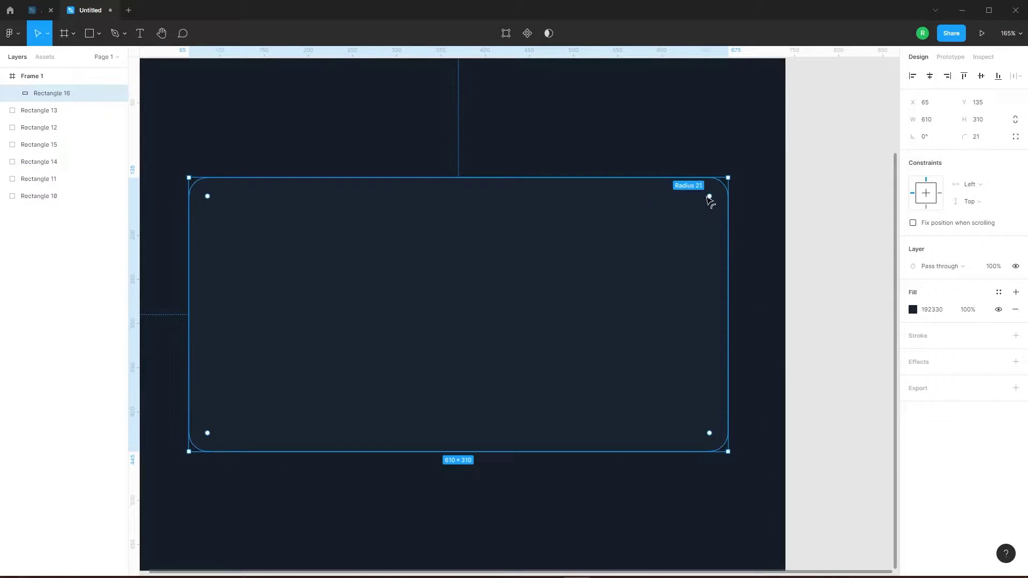
{"action": "scroll", "coordinate": [643, 172], "scroll_direction": "down", "scroll_amount": 2}
{"action": "left_click", "coordinate": [998, 137]}
{"action": "left_click", "coordinate": [798, 168]}
{"action": "scroll", "coordinate": [470, 220], "scroll_direction": "down", "scroll_amount": 1}
{"action": "left_click", "coordinate": [484, 227]}
{"action": "left_click", "coordinate": [776, 307]}
{"action": "scroll", "coordinate": [756, 445], "scroll_direction": "up", "scroll_amount": 1}
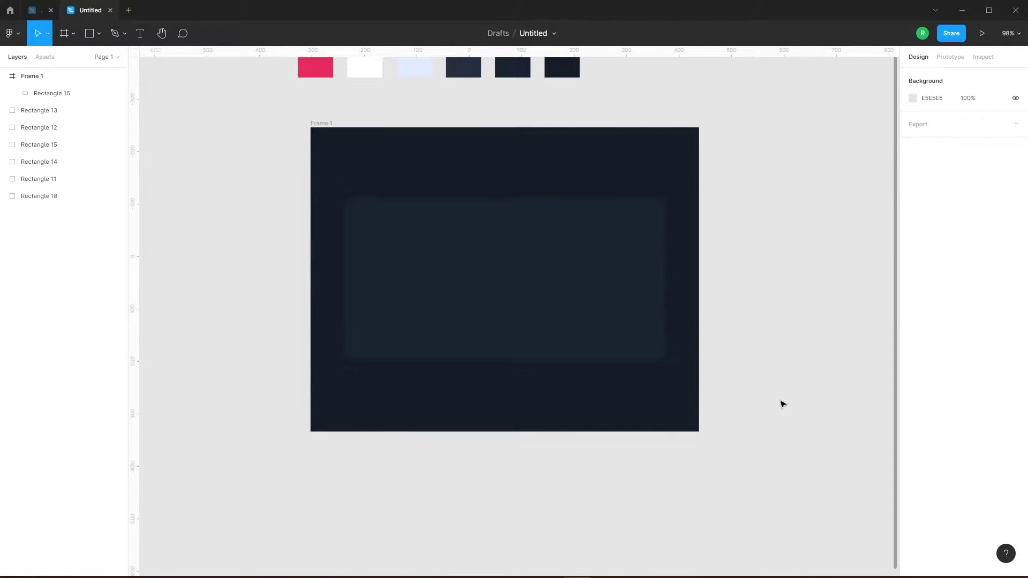
- Launch the Chartline plugin, move its window aside and generate a different random line
{"action": "left_click", "coordinate": [10, 34]}
{"action": "mouse_move", "coordinate": [57, 187]}
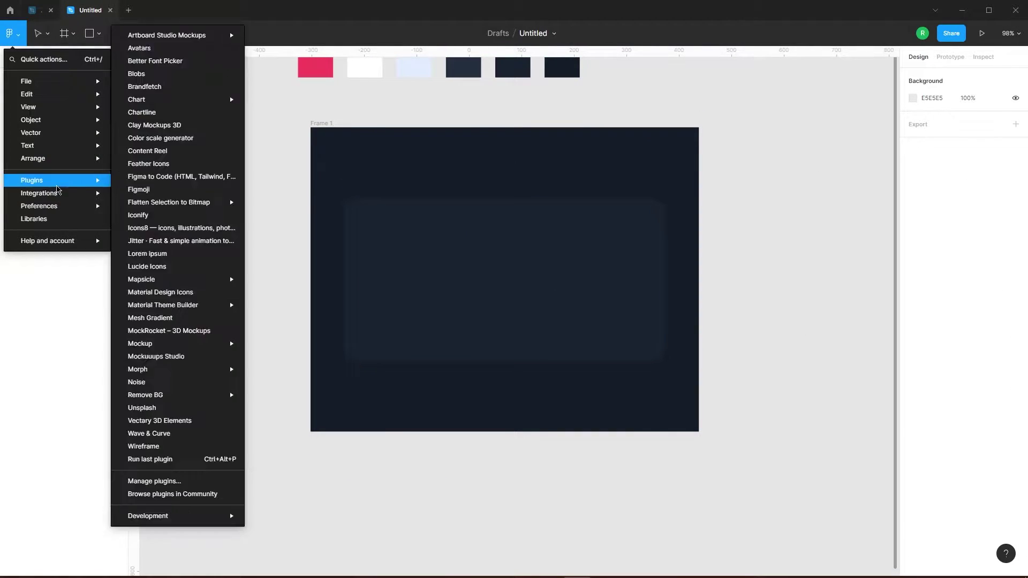
{"action": "left_click", "coordinate": [174, 113]}
{"action": "left_click_drag", "start_coordinate": [484, 142], "coordinate": [620, 165]}
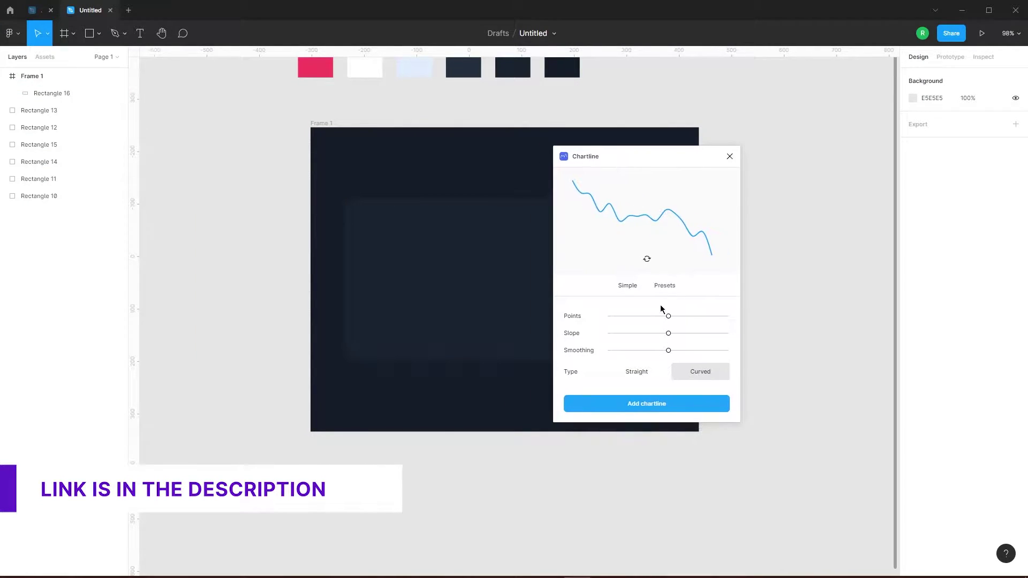
{"action": "left_click", "coordinate": [649, 261]}
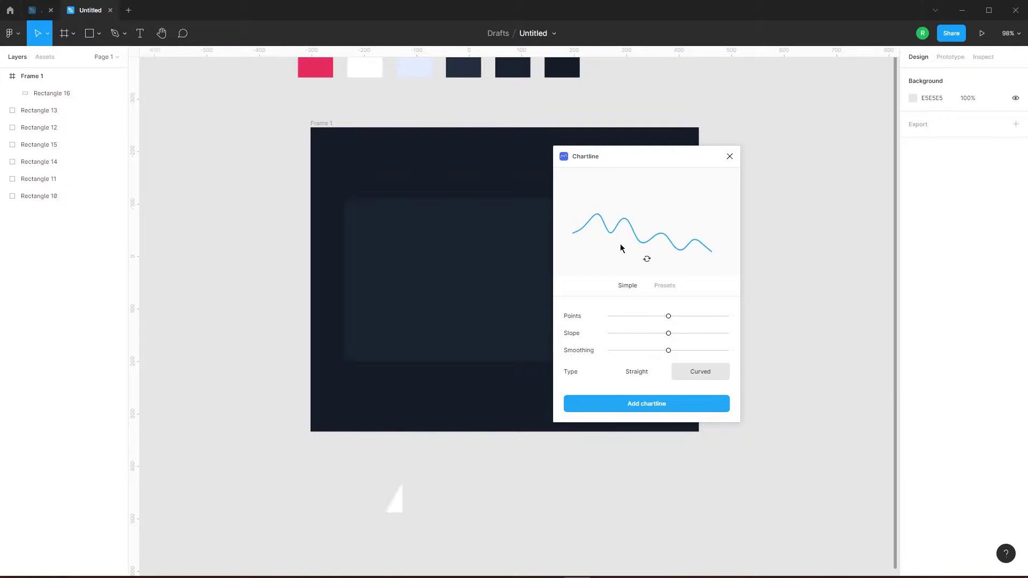
- Preview the Normal distribution, S-curve, Tone burst and Sine wave presets in Chartline
{"action": "left_click", "coordinate": [672, 287]}
{"action": "left_click", "coordinate": [631, 336]}
{"action": "left_click", "coordinate": [622, 360]}
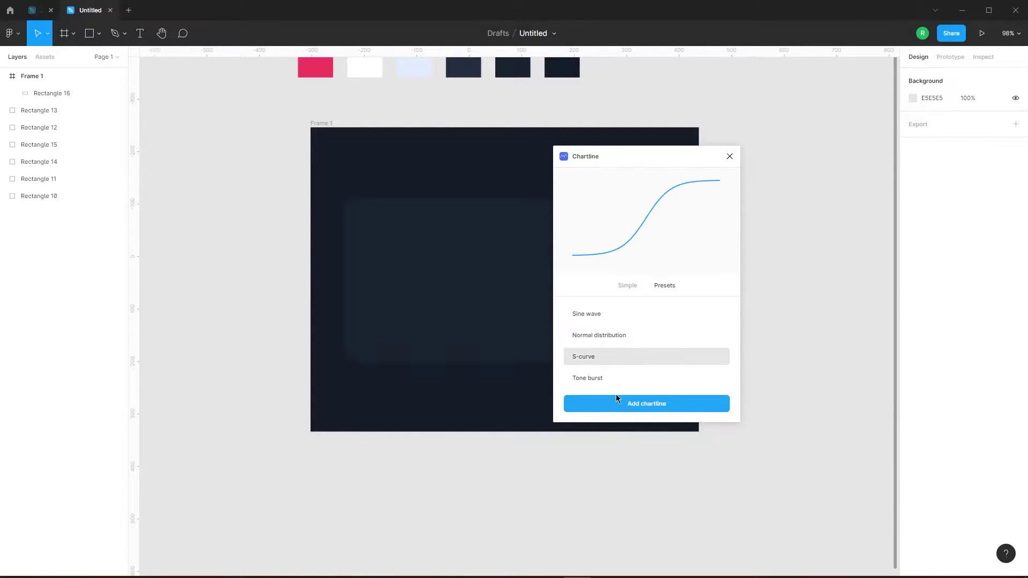
{"action": "left_click", "coordinate": [620, 383]}
{"action": "left_click", "coordinate": [615, 312]}
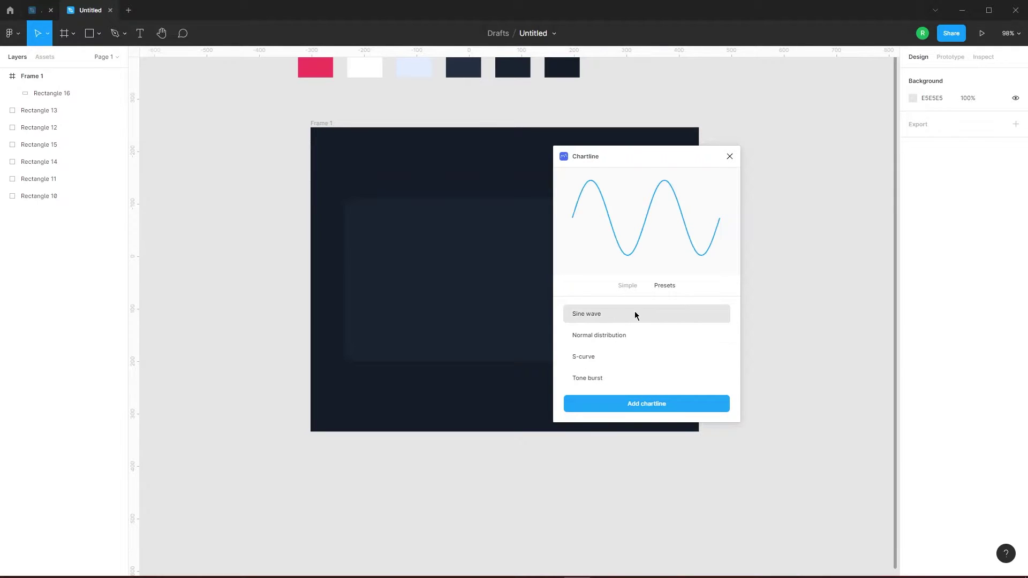
- Return to simple chart settings, generate a new curved line with reduced smoothing, and add it to the canvas
{"action": "left_click", "coordinate": [628, 288]}
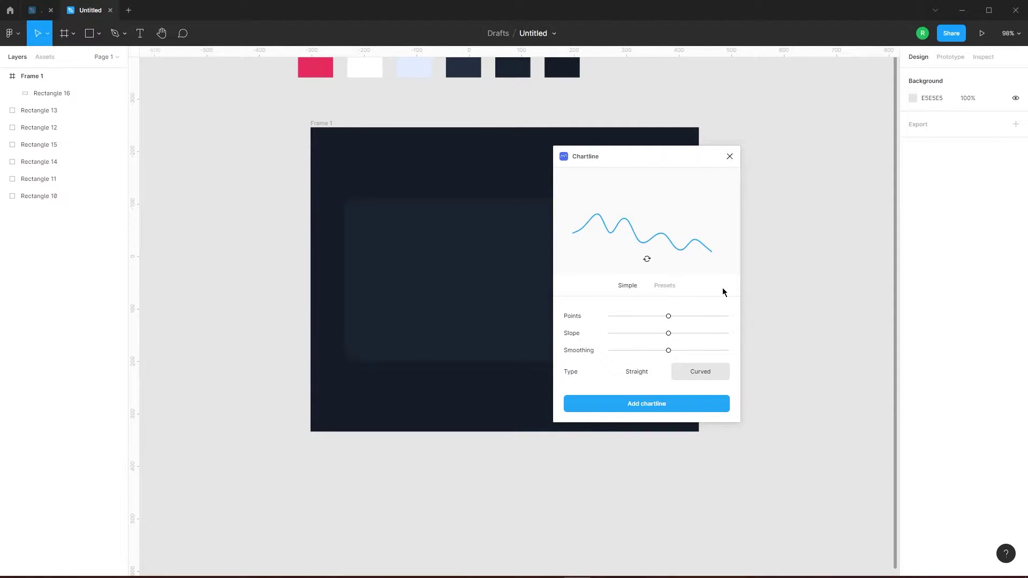
{"action": "left_click", "coordinate": [653, 261]}
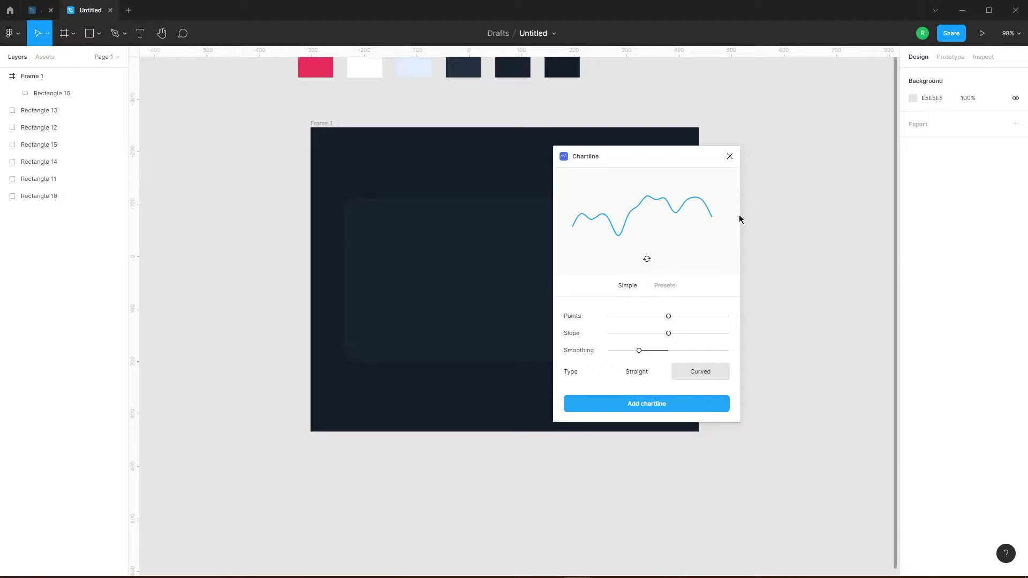
{"action": "left_click", "coordinate": [651, 404]}
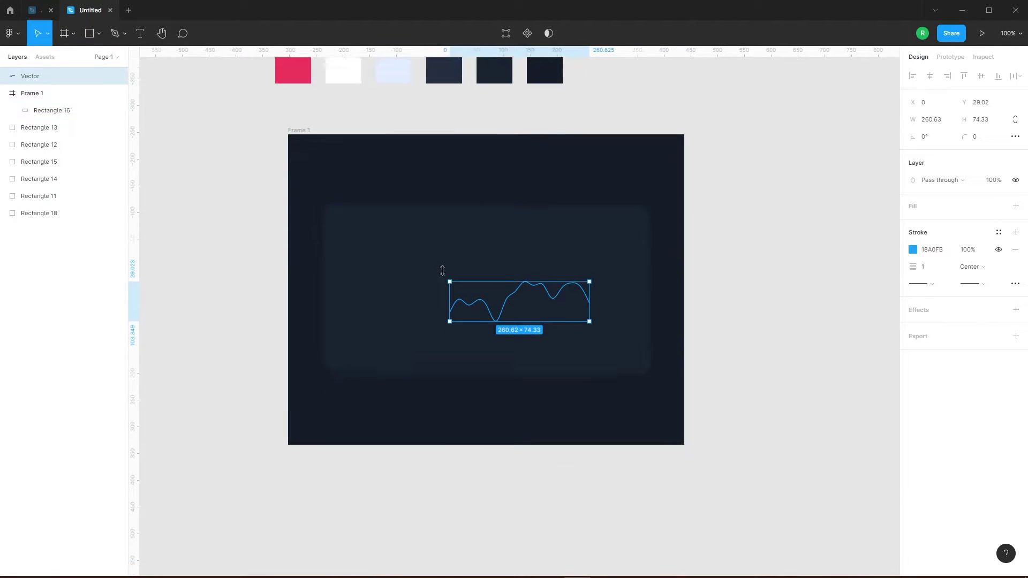
- Position the chart line over the rounded rectangle and scale it to about 431 × 123
{"action": "scroll", "coordinate": [454, 264], "scroll_direction": "down", "scroll_amount": 2}
{"action": "scroll", "coordinate": [470, 255], "scroll_direction": "up", "scroll_amount": 1}
{"action": "left_click_drag", "start_coordinate": [539, 277], "coordinate": [596, 287]}
{"action": "left_click", "coordinate": [47, 33]}
{"action": "left_click", "coordinate": [47, 86]}
- Duplicate the scaled chart line and place the copy on the empty canvas beside the frame
{"action": "left_click_drag", "start_coordinate": [582, 240], "coordinate": [835, 270]}
{"action": "key", "text": "Escape"}
{"action": "scroll", "coordinate": [595, 292], "scroll_direction": "up", "scroll_amount": 1}
{"action": "left_click", "coordinate": [552, 249]}
{"action": "scroll", "coordinate": [691, 356], "scroll_direction": "down", "scroll_amount": 3}
{"action": "left_click", "coordinate": [691, 356]}
- Close the copied line with the Pen tool into an area shape with vertical sides and a flat base, about 431 × 181.5
{"action": "scroll", "coordinate": [757, 262], "scroll_direction": "up", "scroll_amount": 3}
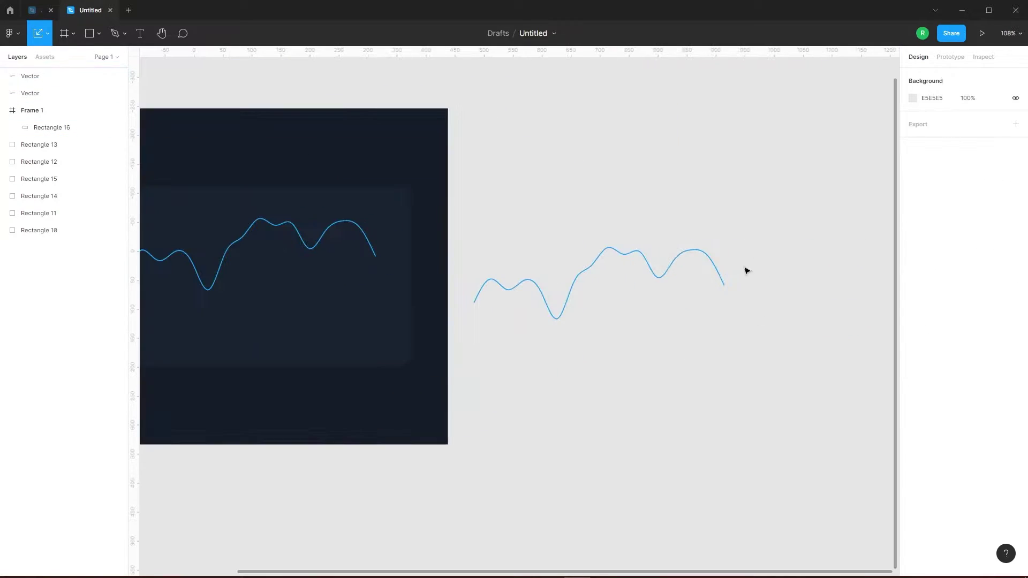
{"action": "left_click", "coordinate": [668, 278]}
{"action": "scroll", "coordinate": [700, 298], "scroll_direction": "up", "scroll_amount": 5}
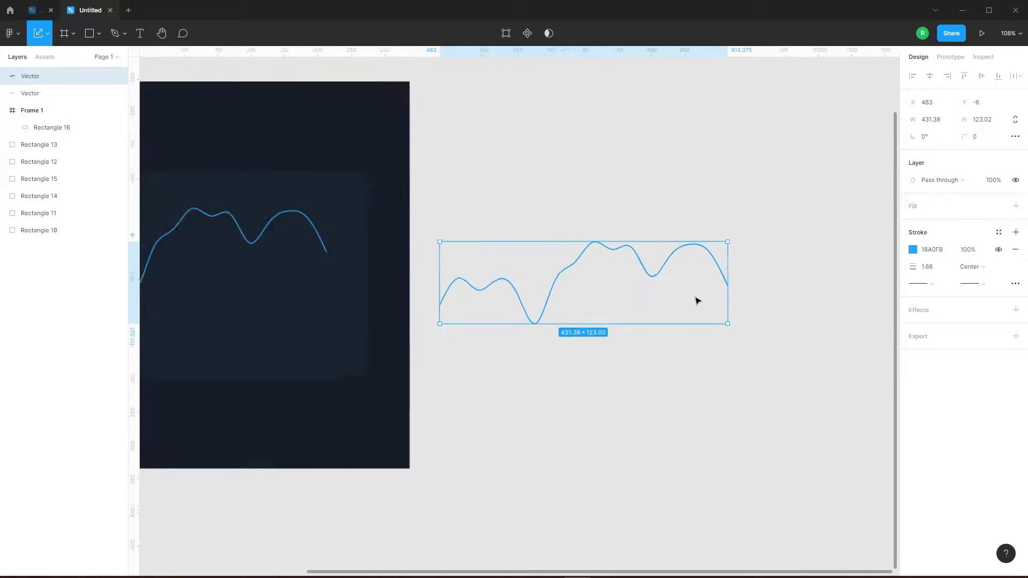
{"action": "double_click", "coordinate": [731, 252]}
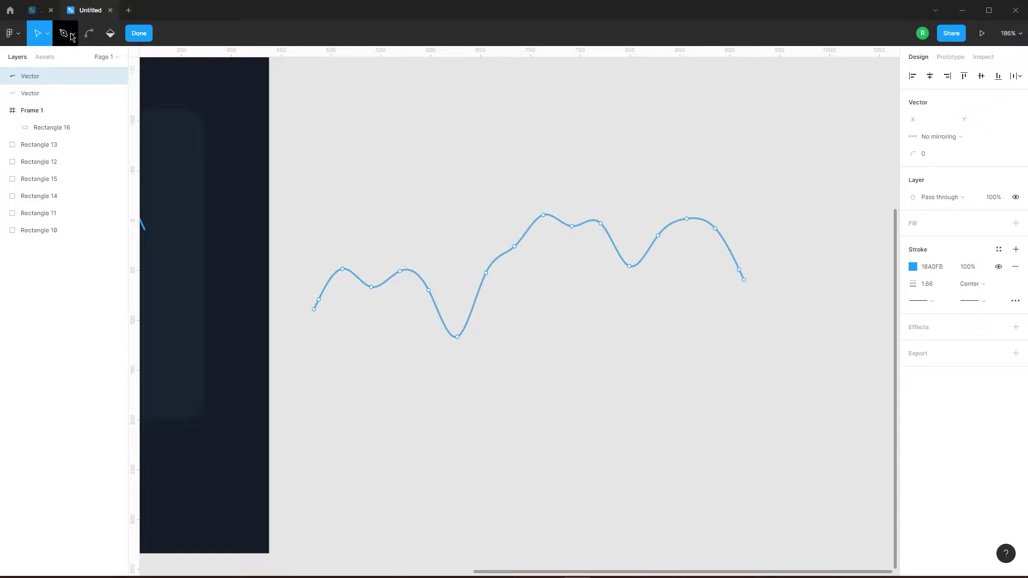
{"action": "left_click", "coordinate": [72, 36]}
{"action": "scroll", "coordinate": [794, 289], "scroll_direction": "up", "scroll_amount": 5}
{"action": "scroll", "coordinate": [806, 266], "scroll_direction": "down", "scroll_amount": 4}
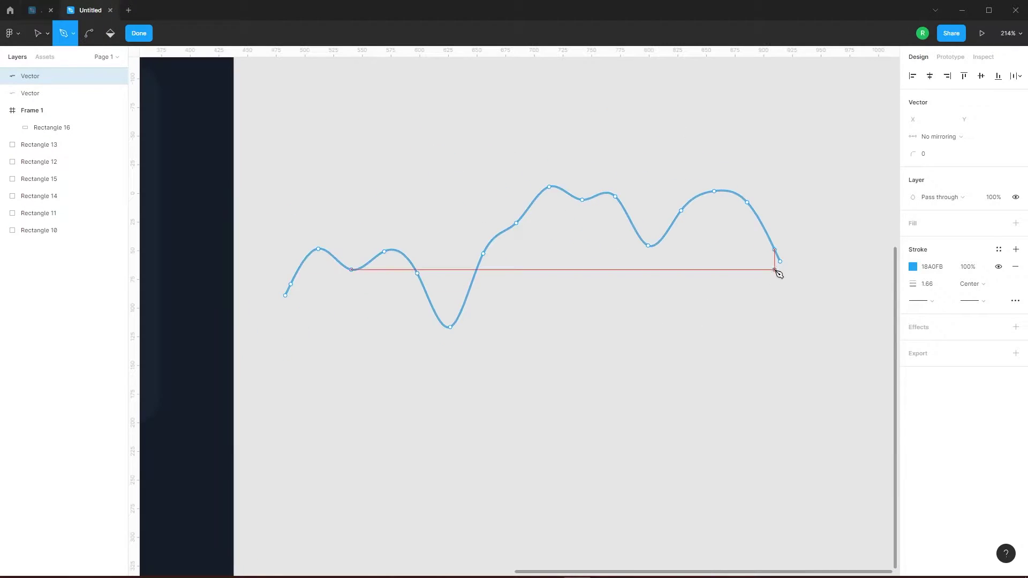
{"action": "left_click", "coordinate": [780, 262]}
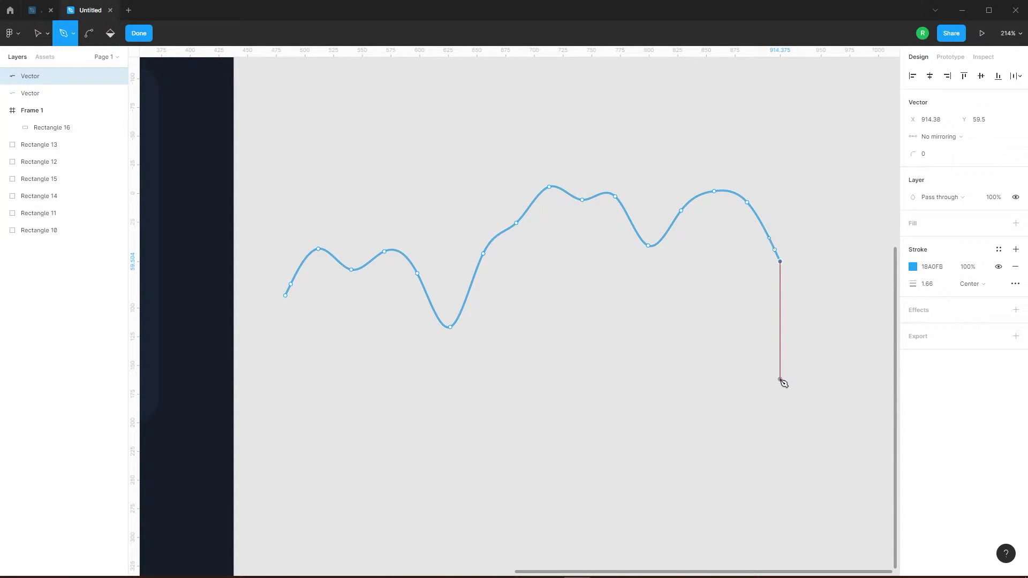
{"action": "left_click", "coordinate": [780, 395]}
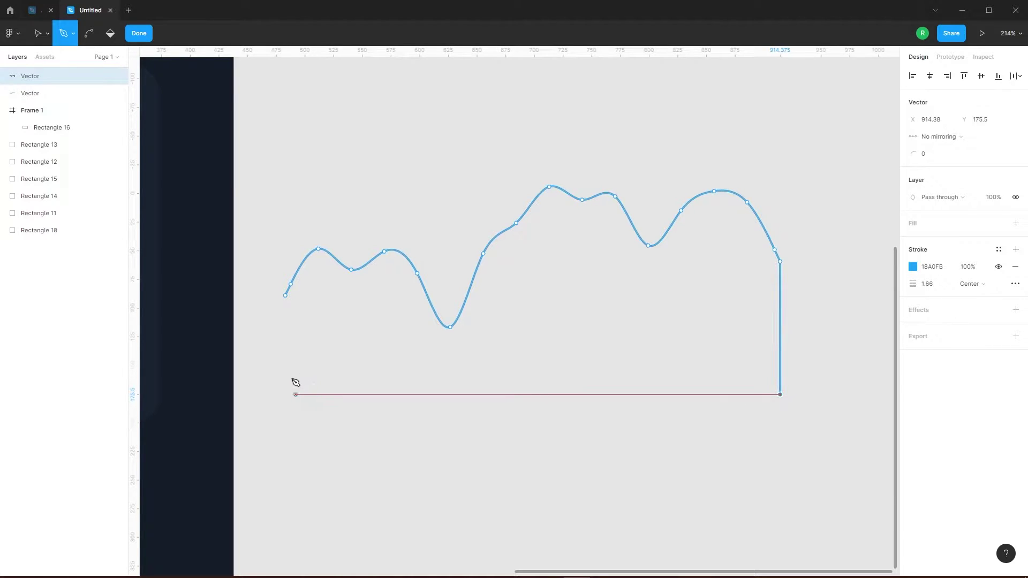
{"action": "left_click", "coordinate": [285, 394]}
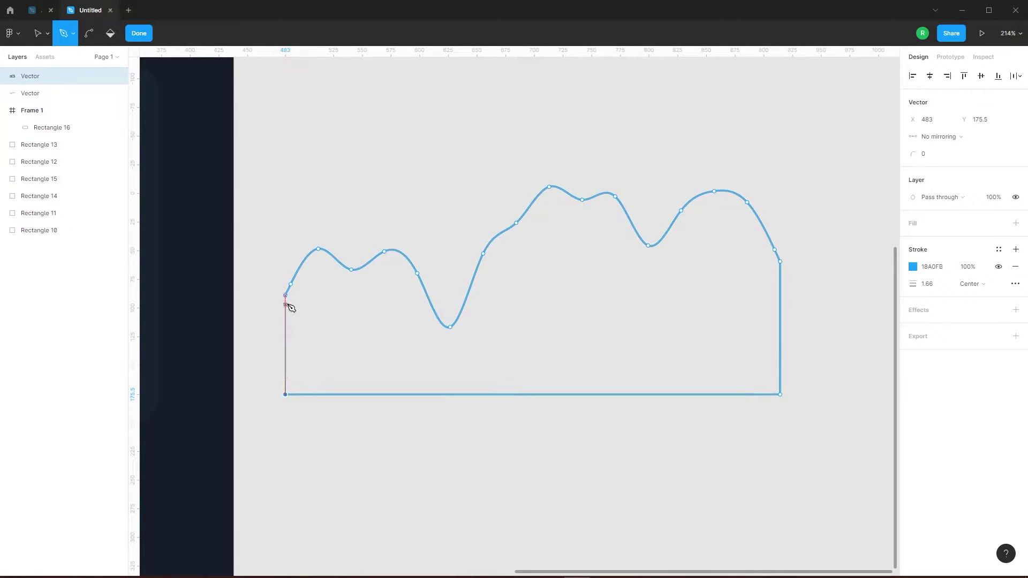
{"action": "left_click", "coordinate": [139, 33]}
- Set the stroke of the chart line inside the frame to the pink swatch colour, F4405F
{"action": "scroll", "coordinate": [590, 172], "scroll_direction": "down", "scroll_amount": 5}
{"action": "left_click", "coordinate": [587, 161]}
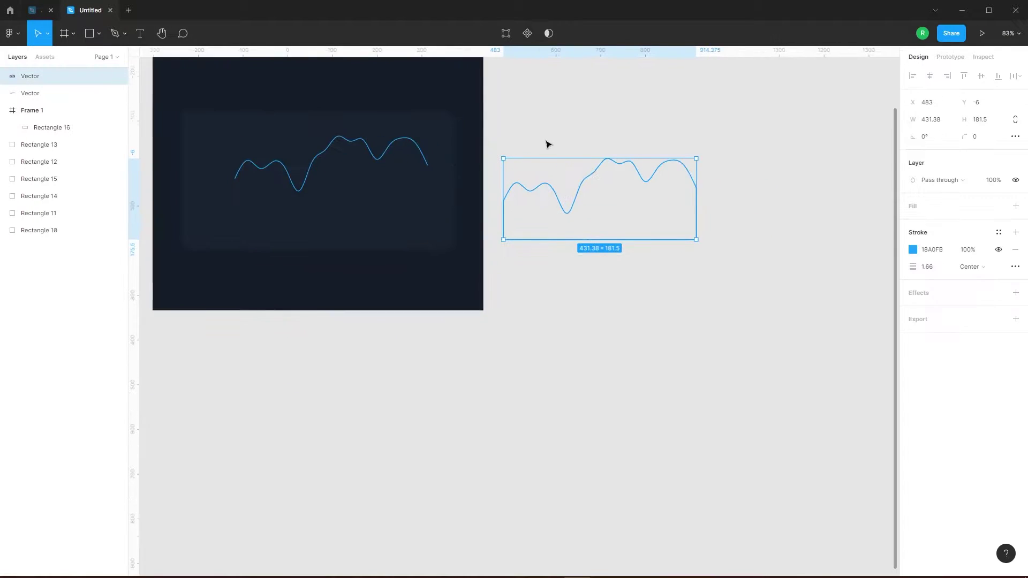
{"action": "scroll", "coordinate": [544, 143], "scroll_direction": "up", "scroll_amount": 1}
{"action": "left_click", "coordinate": [348, 156]}
{"action": "scroll", "coordinate": [519, 152], "scroll_direction": "down", "scroll_amount": 4}
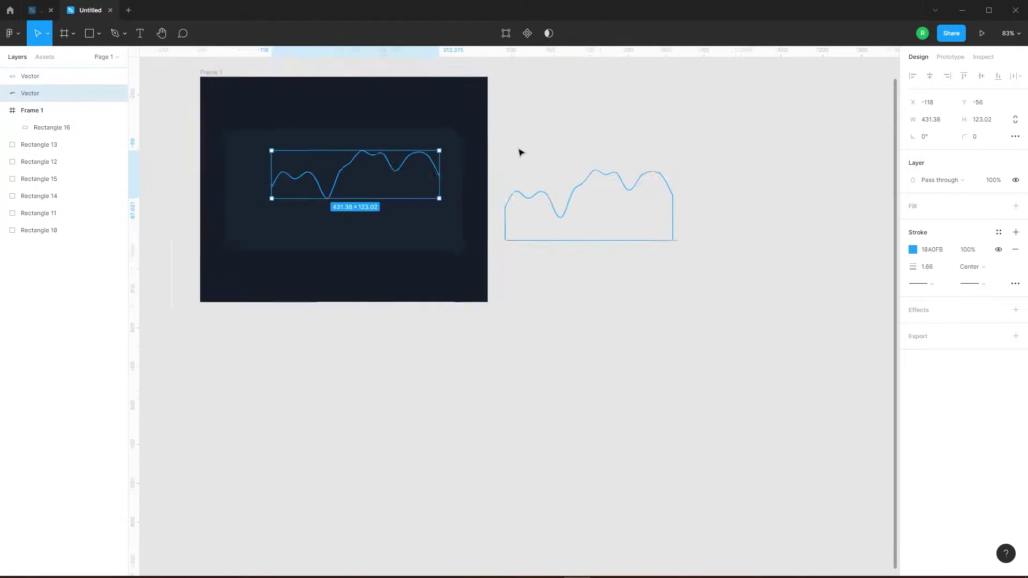
{"action": "left_click", "coordinate": [913, 250]}
{"action": "left_click", "coordinate": [787, 411]}
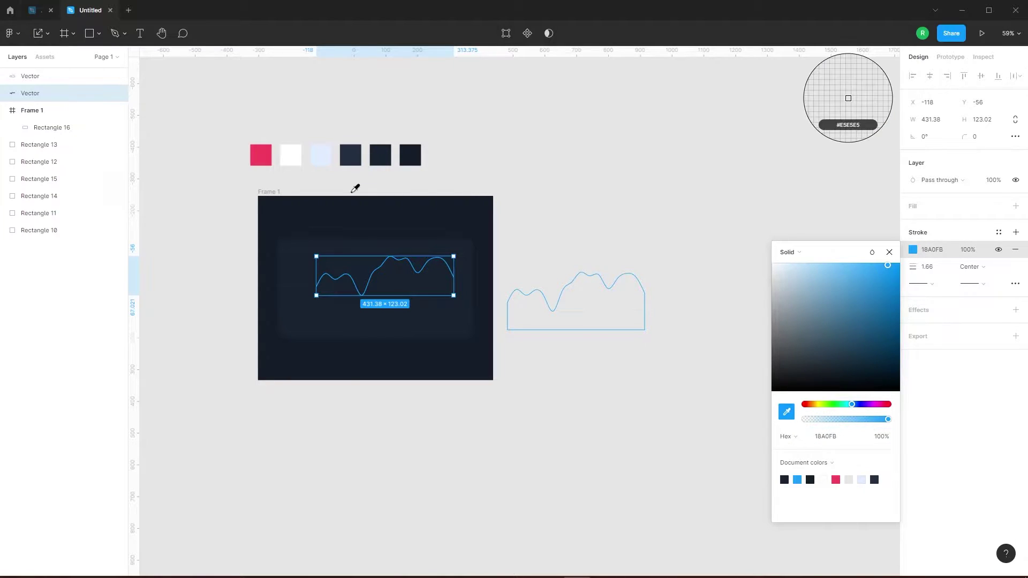
{"action": "left_click", "coordinate": [266, 155]}
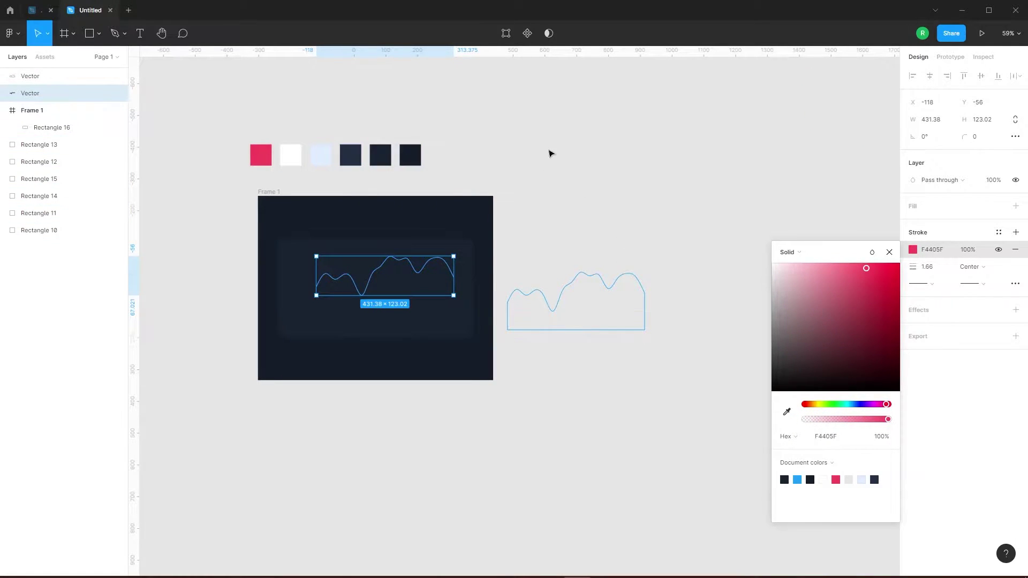
{"action": "left_click", "coordinate": [549, 160]}
- Add a fill to the area shape beside the frame and sample the pink swatch colour, F4405F, for it
{"action": "left_click", "coordinate": [600, 282]}
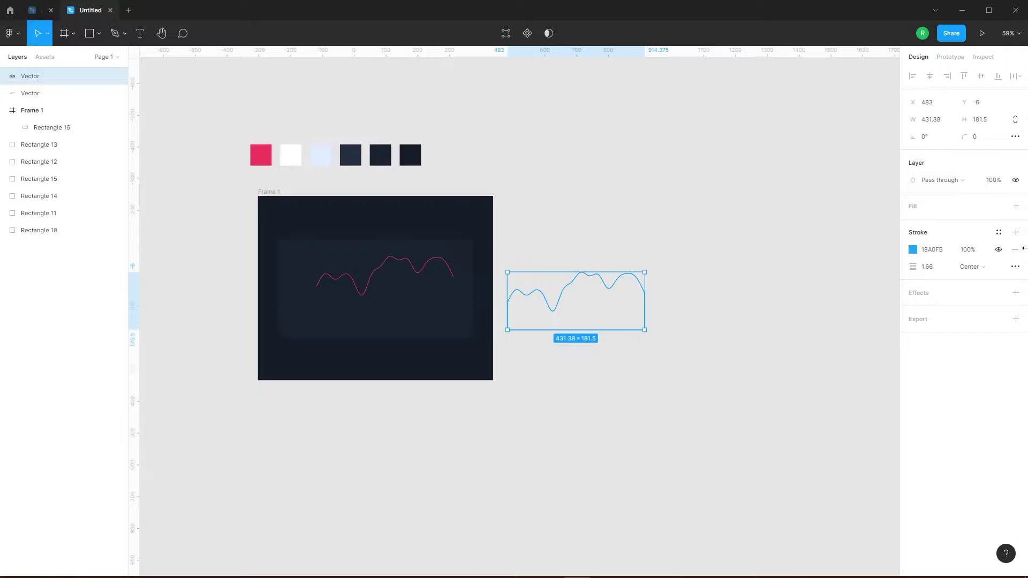
{"action": "left_click", "coordinate": [1015, 206]}
{"action": "left_click", "coordinate": [914, 223]}
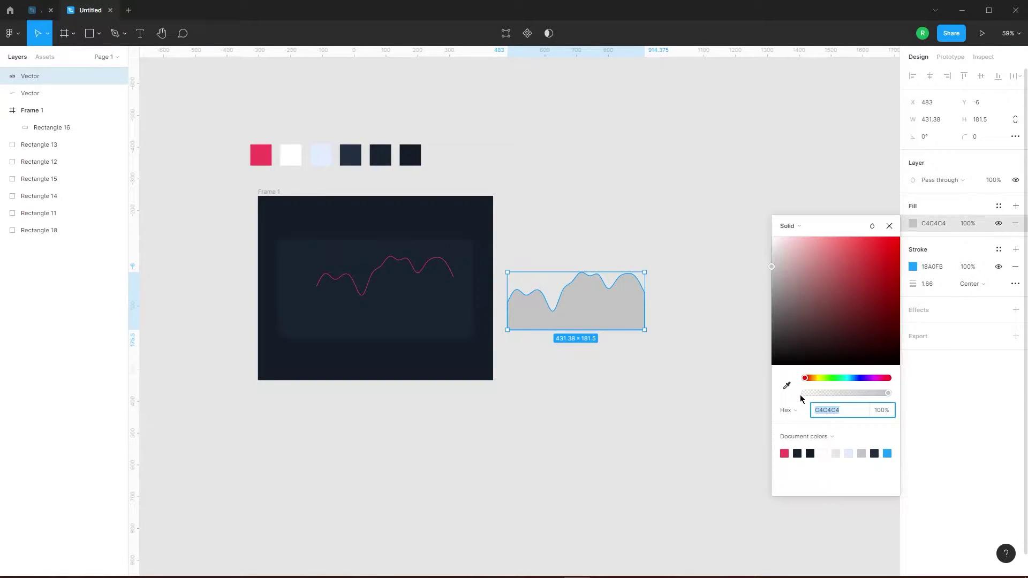
{"action": "left_click", "coordinate": [787, 385]}
{"action": "left_click", "coordinate": [262, 166]}
{"action": "left_click", "coordinate": [612, 115]}
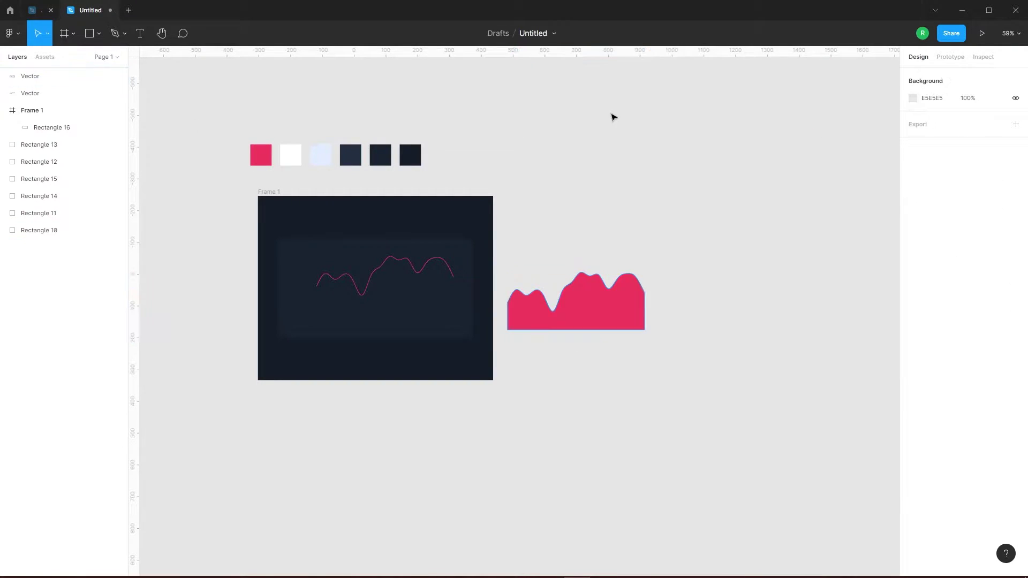
- Change the area shape's fill to a linear gradient fading from pink at its peaks to transparent at its base
{"action": "left_click", "coordinate": [596, 277]}
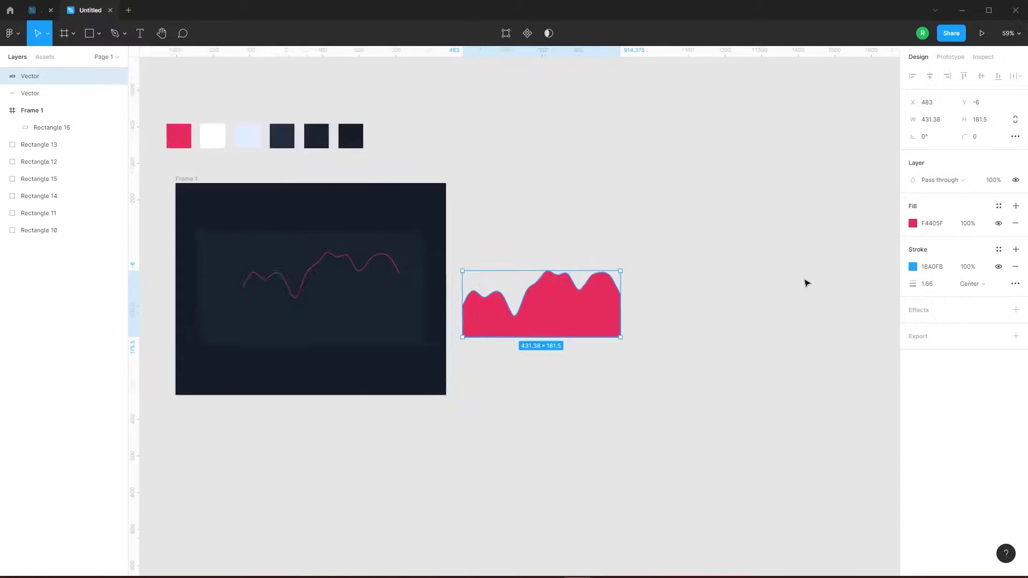
{"action": "scroll", "coordinate": [805, 282], "scroll_direction": "up", "scroll_amount": 5}
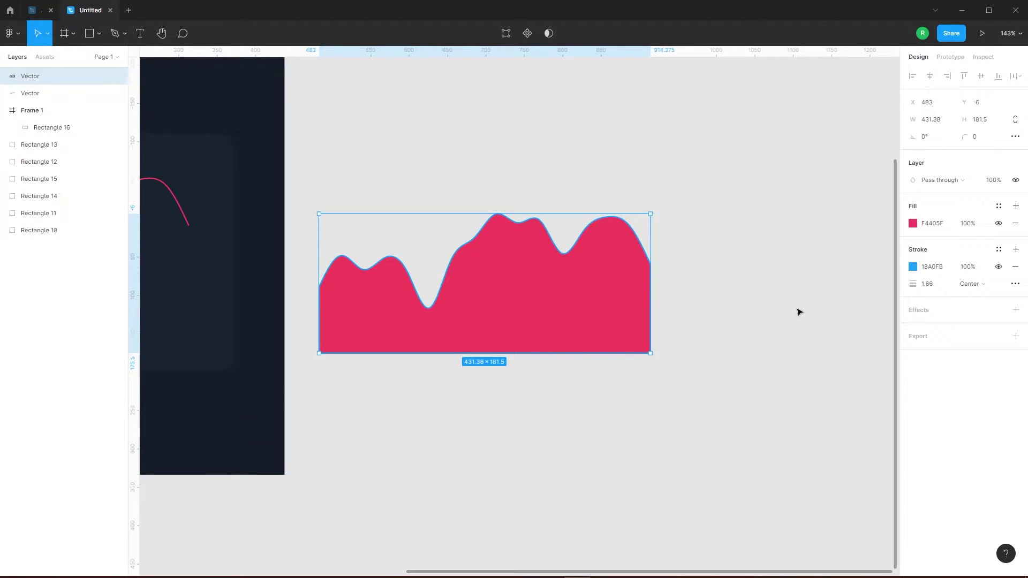
{"action": "left_click", "coordinate": [914, 223]}
{"action": "left_click", "coordinate": [808, 230]}
{"action": "left_click", "coordinate": [805, 237]}
{"action": "scroll", "coordinate": [584, 204], "scroll_direction": "down", "scroll_amount": 5}
{"action": "left_click", "coordinate": [890, 225]}
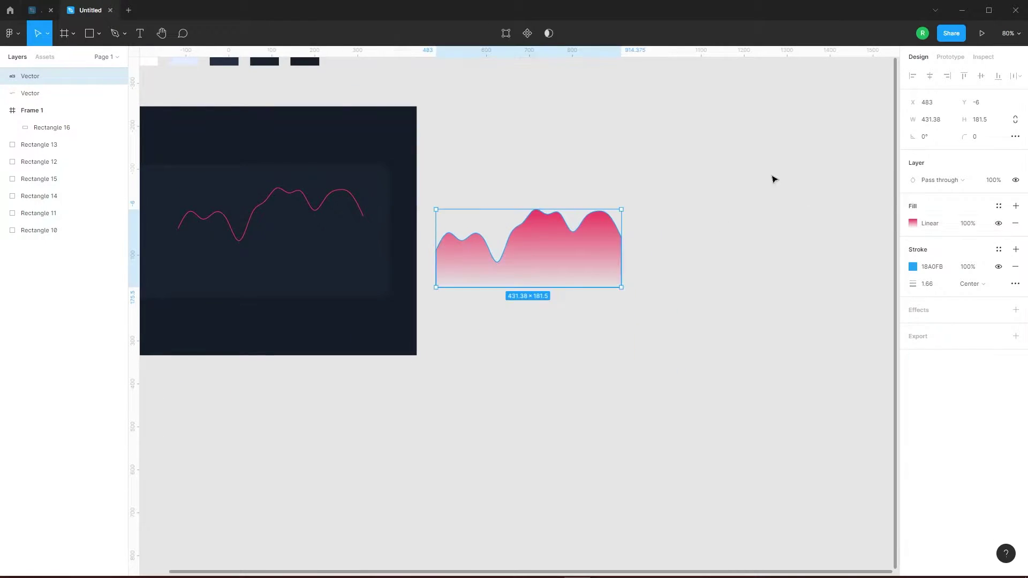
- Move the gradient area shape into the frame over the chart line and select both objects
{"action": "left_click", "coordinate": [774, 179]}
{"action": "scroll", "coordinate": [779, 220], "scroll_direction": "down", "scroll_amount": 3}
{"action": "left_click", "coordinate": [610, 252]}
{"action": "left_click_drag", "start_coordinate": [610, 252], "coordinate": [433, 242]}
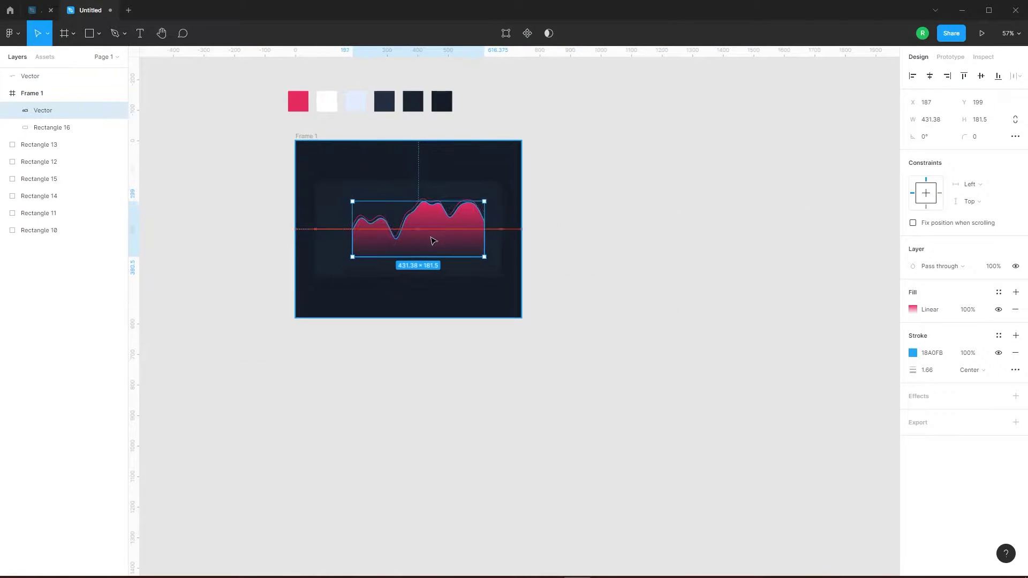
{"action": "scroll", "coordinate": [397, 212], "scroll_direction": "up", "scroll_amount": 8}
{"action": "left_click", "coordinate": [485, 176], "text": "shift"}
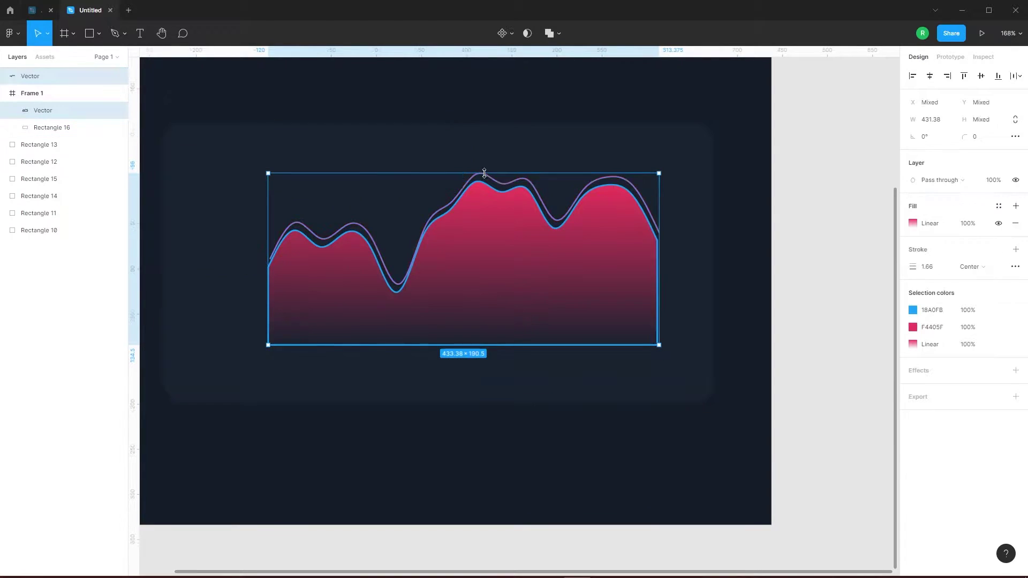
{"action": "left_click", "coordinate": [931, 76]}
{"action": "left_click", "coordinate": [981, 76]}
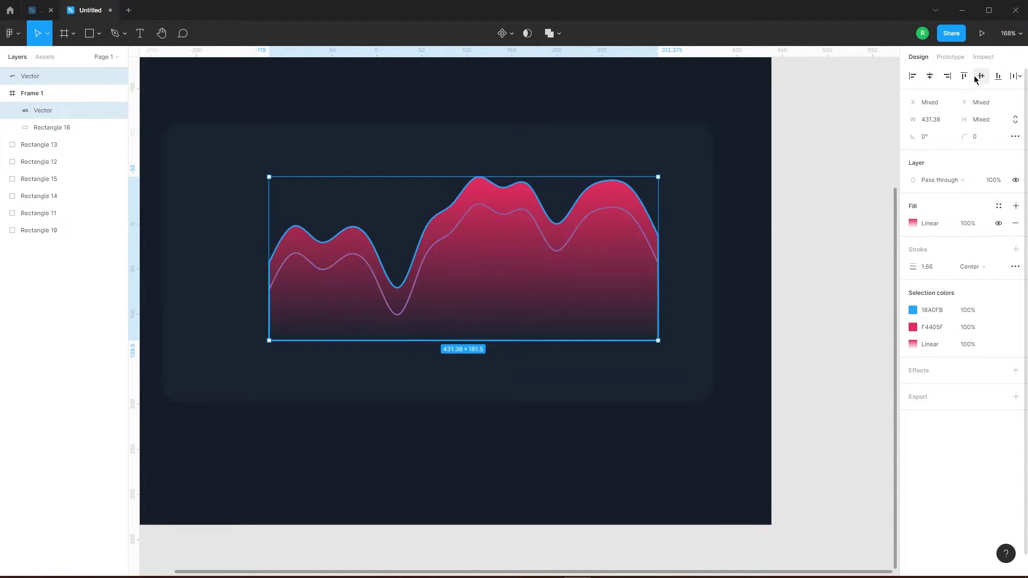
{"action": "left_click", "coordinate": [838, 154]}
{"action": "left_click_drag", "start_coordinate": [527, 212], "coordinate": [523, 185]}
{"action": "key", "text": "ctrl+z"}
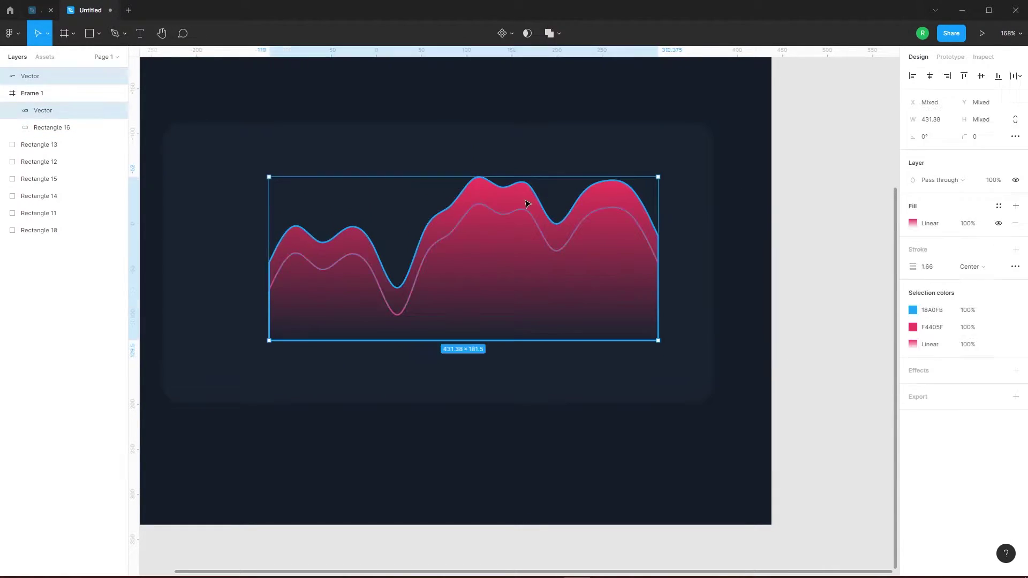
{"action": "key", "text": "ctrl+z"}
- Align the horizontal centres of the area shape and the chart line, and remove the area shape's blue stroke
{"action": "left_click", "coordinate": [931, 76]}
{"action": "left_click", "coordinate": [833, 118]}
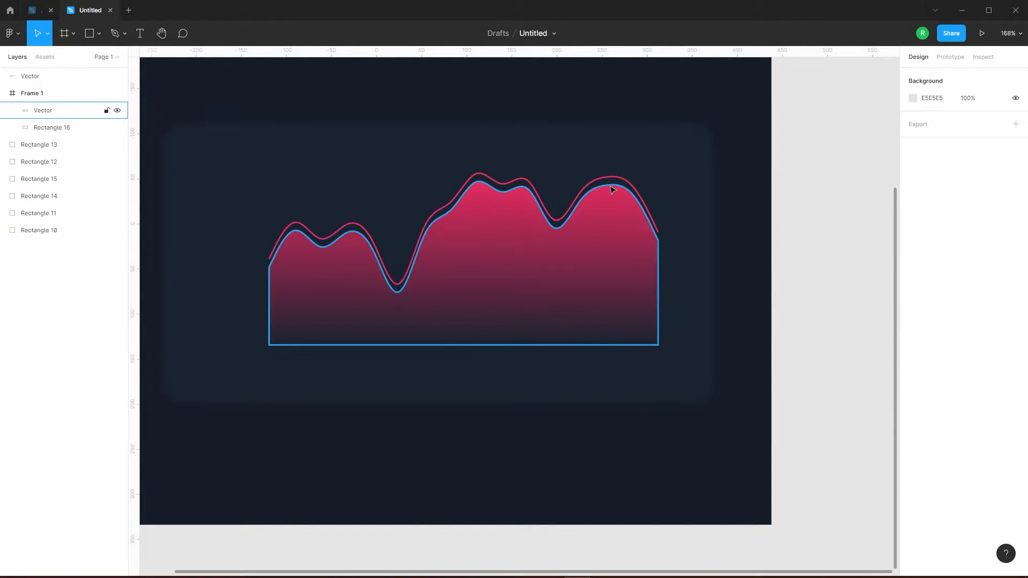
{"action": "left_click", "coordinate": [584, 253]}
{"action": "left_click", "coordinate": [1015, 352]}
{"action": "left_click", "coordinate": [868, 321]}
- Nudge the area shape upward to Y 189 so its wavy edge follows the chart line
{"action": "left_click", "coordinate": [616, 288]}
{"action": "key", "text": "Up"}
{"action": "key", "text": "Up"}
{"action": "key", "text": "Up"}
{"action": "key", "text": "Up"}
{"action": "key", "text": "Up"}
{"action": "key", "text": "Up"}
{"action": "key", "text": "Up"}
{"action": "key", "text": "Up"}
{"action": "key", "text": "Up"}
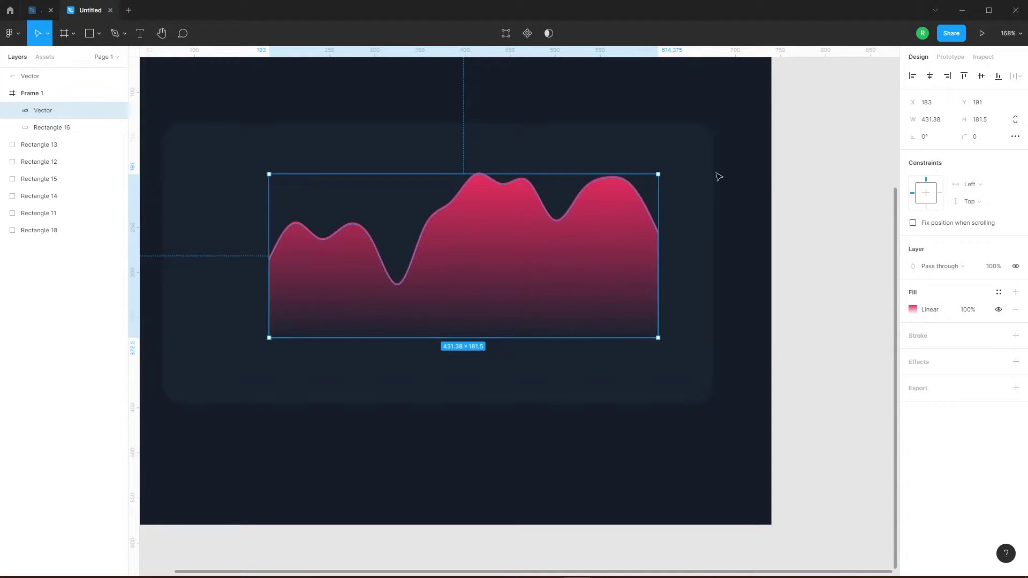
{"action": "left_click", "coordinate": [832, 227]}
{"action": "scroll", "coordinate": [610, 174], "scroll_direction": "up", "scroll_amount": 8}
{"action": "scroll", "coordinate": [505, 185], "scroll_direction": "down", "scroll_amount": 5}
{"action": "left_click_drag", "start_coordinate": [842, 196], "coordinate": [412, 343]}
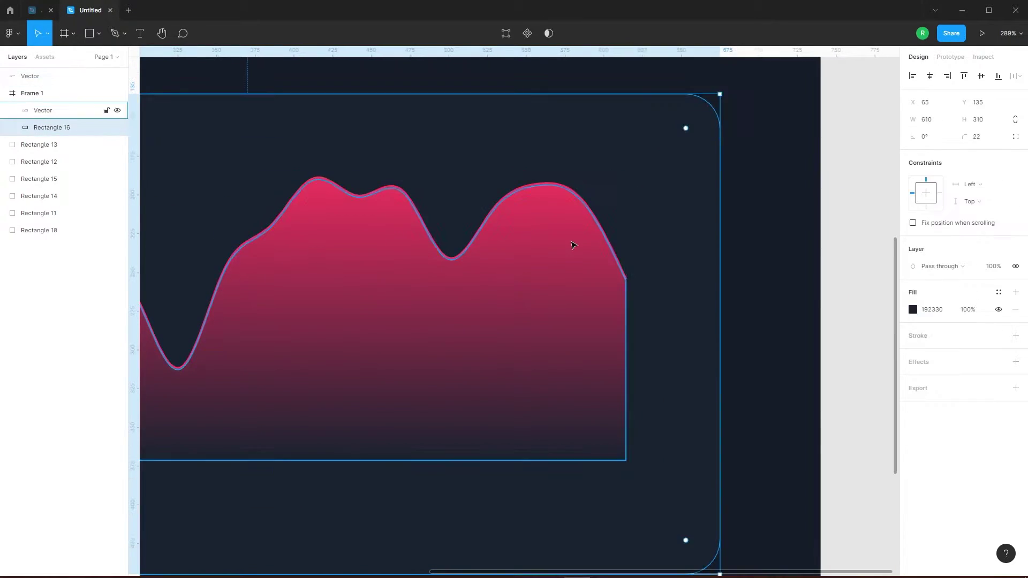
{"action": "left_click", "coordinate": [578, 243]}
{"action": "scroll", "coordinate": [551, 188], "scroll_direction": "up", "scroll_amount": 4}
{"action": "scroll", "coordinate": [725, 222], "scroll_direction": "down", "scroll_amount": 5}
{"action": "scroll", "coordinate": [614, 217], "scroll_direction": "down", "scroll_amount": 3}
- Extend the area's gradient by moving its solid pink stop well above the shape, softening the fill
{"action": "left_click", "coordinate": [913, 310]}
{"action": "scroll", "coordinate": [433, 204], "scroll_direction": "down", "scroll_amount": 3}
{"action": "left_click", "coordinate": [475, 199]}
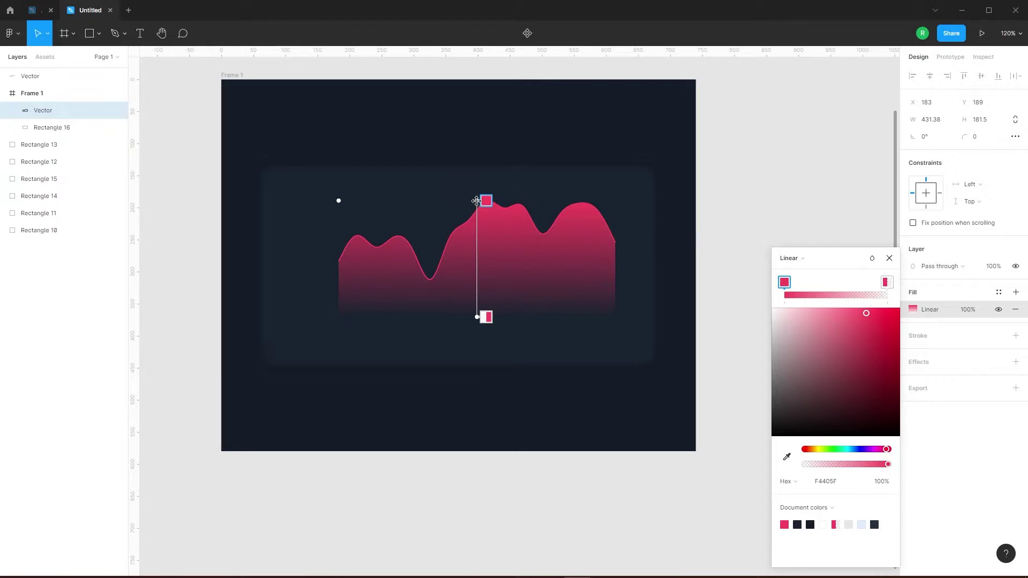
{"action": "left_click_drag", "start_coordinate": [476, 201], "coordinate": [475, 128]}
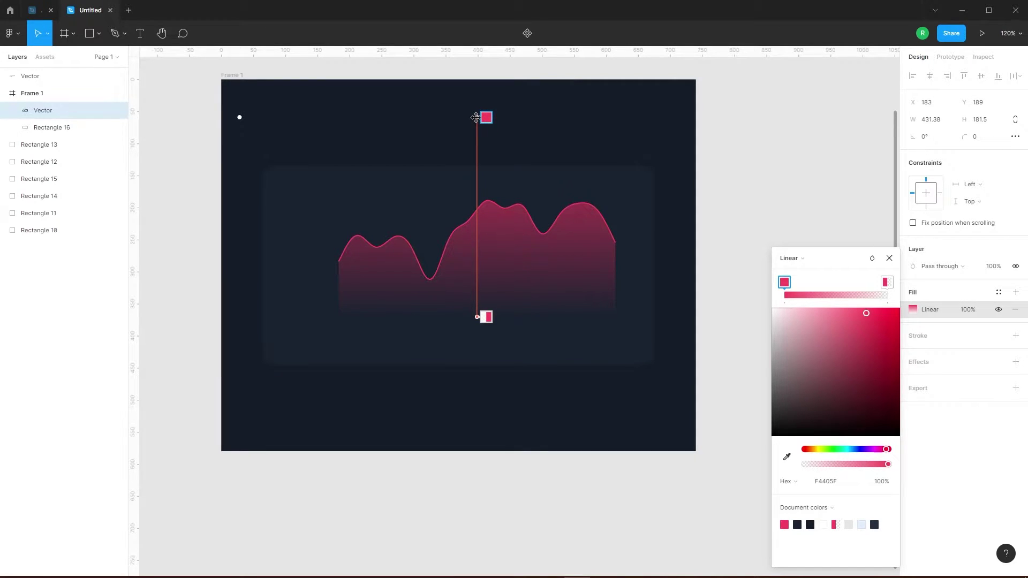
{"action": "scroll", "coordinate": [435, 314], "scroll_direction": "down", "scroll_amount": 1}
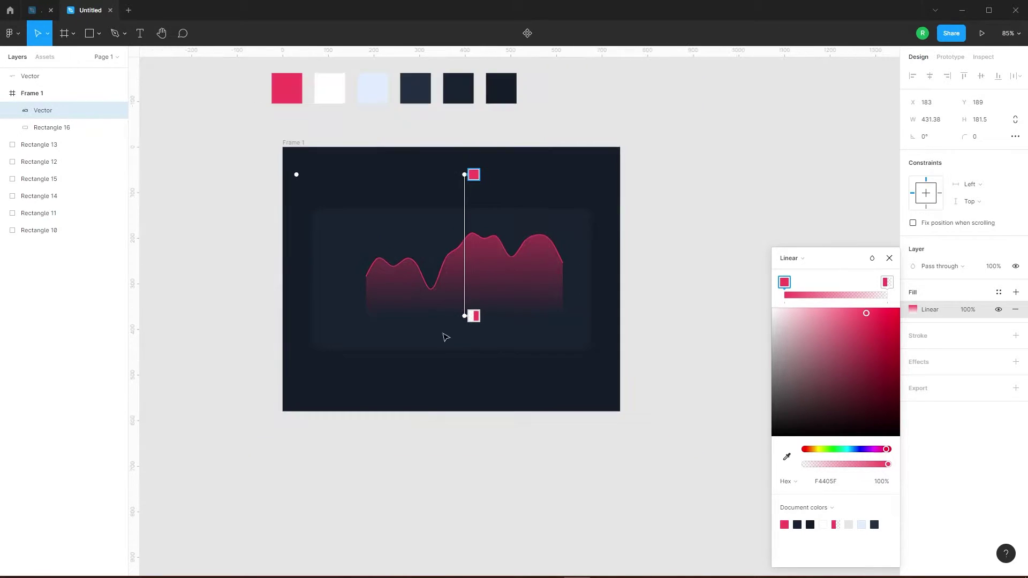
{"action": "left_click", "coordinate": [890, 259]}
- Shift the chart line and area shape slightly left together and scale them proportionally to about 474.6 × 199.7
{"action": "left_click", "coordinate": [857, 256]}
{"action": "left_click_drag", "start_coordinate": [657, 257], "coordinate": [507, 285]}
{"action": "left_click", "coordinate": [575, 257], "text": "shift"}
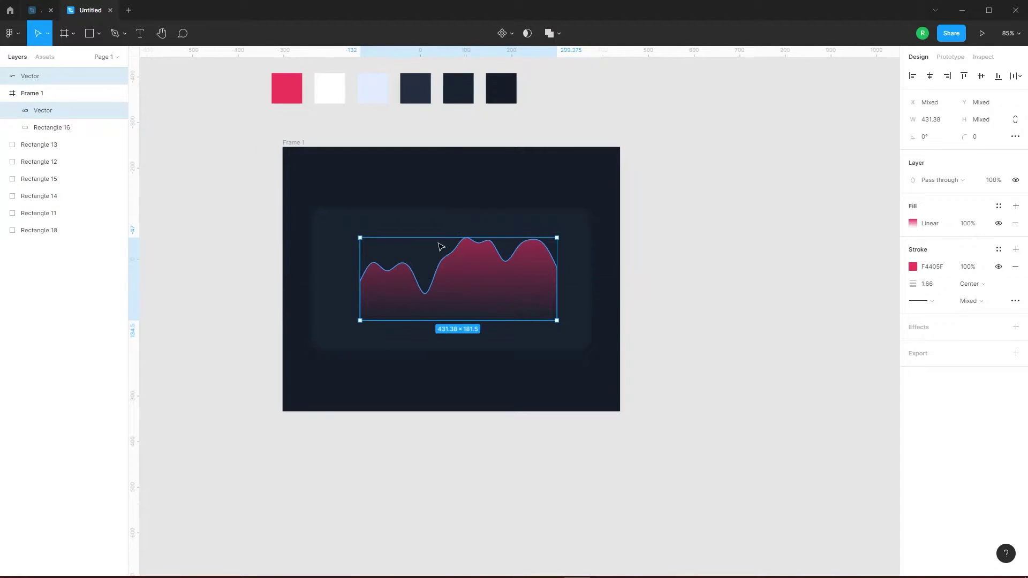
{"action": "scroll", "coordinate": [439, 245], "scroll_direction": "up", "scroll_amount": 3}
{"action": "key", "text": "k"}
{"action": "mouse_move", "coordinate": [606, 351]}
{"action": "left_mouse_down"}
{"action": "mouse_move", "coordinate": [624, 359]}
{"action": "mouse_move", "coordinate": [615, 353]}
{"action": "left_mouse_up"}
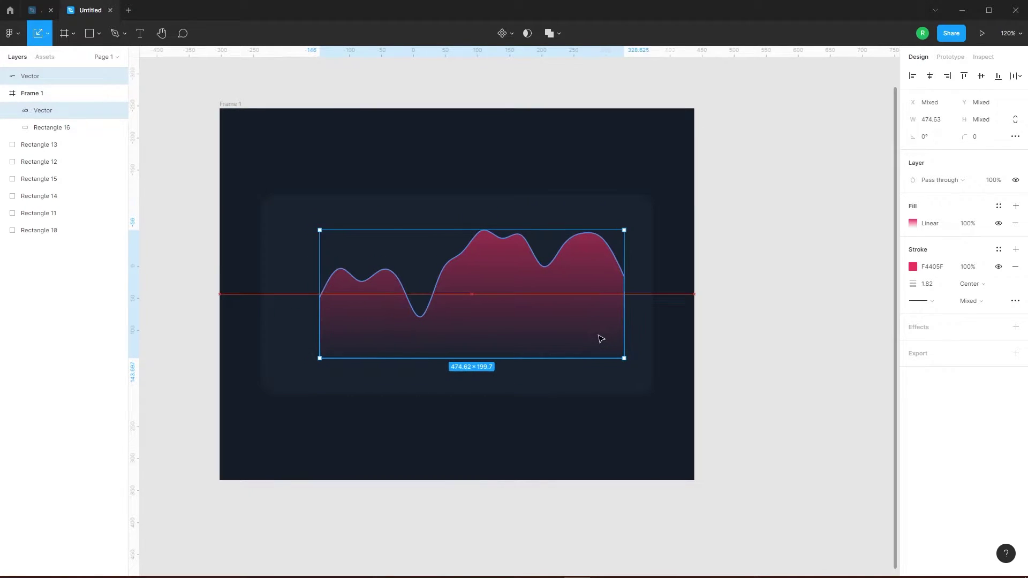
{"action": "left_click", "coordinate": [785, 321]}
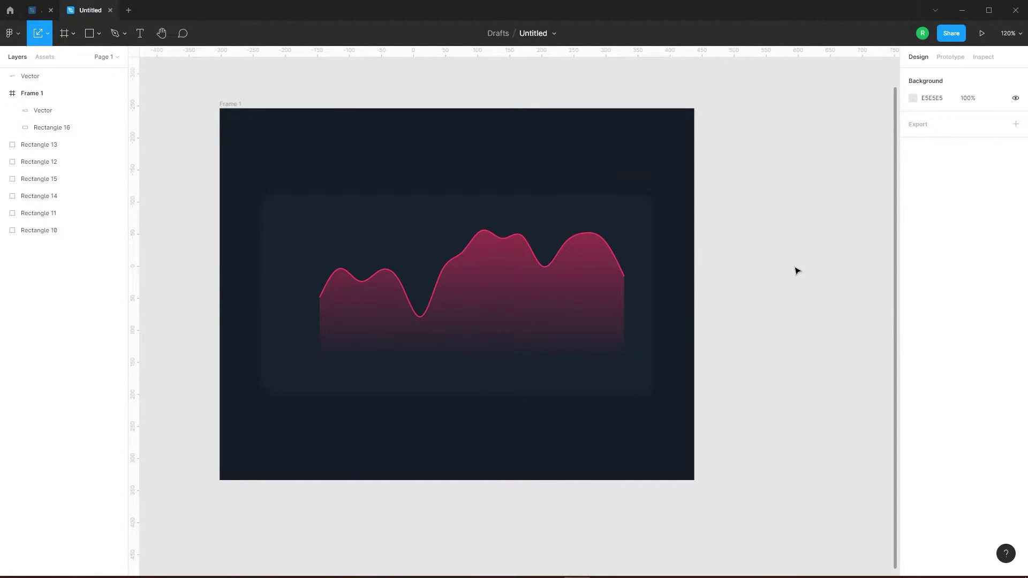
{"action": "left_click", "coordinate": [374, 332]}
{"action": "left_click", "coordinate": [748, 272]}
- Add the text label JAN near the lower-left end of the area shape
{"action": "left_click", "coordinate": [140, 33]}
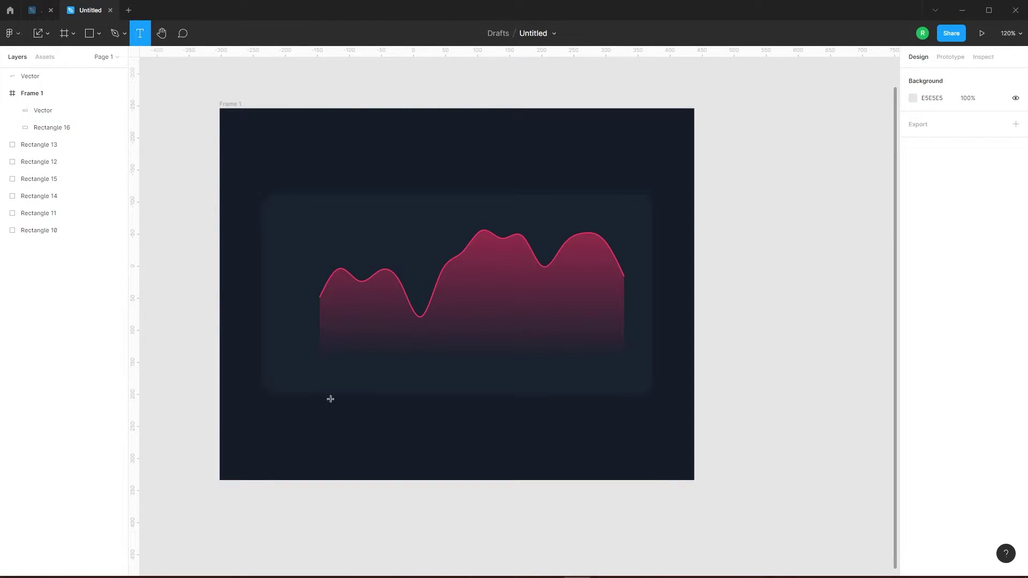
{"action": "scroll", "coordinate": [364, 335], "scroll_direction": "up", "scroll_amount": 3}
{"action": "left_click", "coordinate": [294, 381]}
{"action": "scroll", "coordinate": [305, 337], "scroll_direction": "up", "scroll_amount": 3}
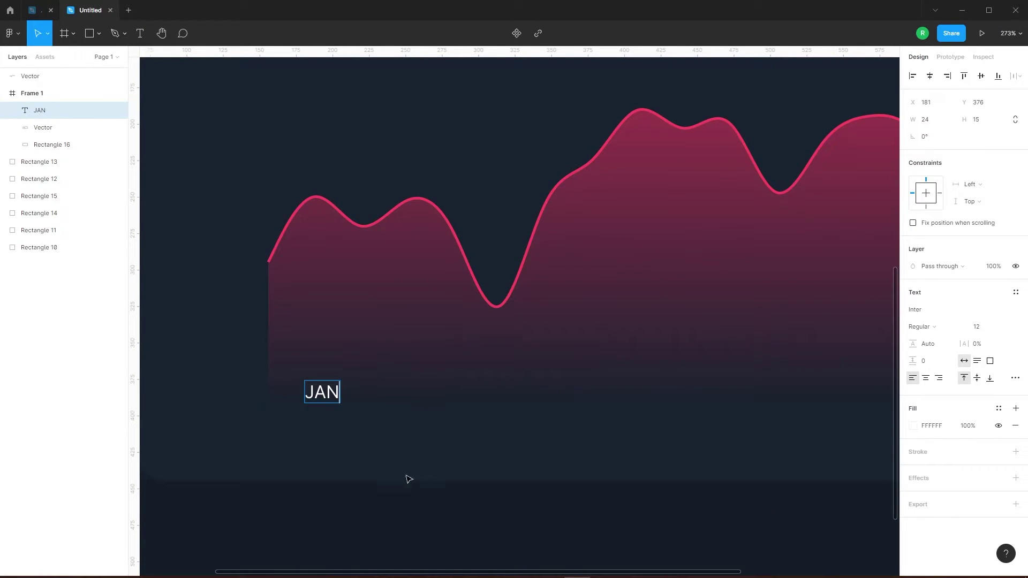
- Set the JAN label's font weight to Medium and its size to 10
{"action": "left_click", "coordinate": [922, 326]}
{"action": "left_click", "coordinate": [930, 336]}
{"action": "left_click", "coordinate": [543, 351]}
{"action": "left_click", "coordinate": [987, 330]}
{"action": "type", "text": "10"}
{"action": "key", "text": "Return"}
{"action": "left_click", "coordinate": [236, 326]}
- Duplicate the JAN label, place the copy to its right on the same baseline, and change its text to FEB
{"action": "scroll", "coordinate": [340, 310], "scroll_direction": "down", "scroll_amount": 4}
{"action": "left_click", "coordinate": [794, 355]}
{"action": "scroll", "coordinate": [295, 321], "scroll_direction": "up", "scroll_amount": 3}
{"action": "mouse_move", "coordinate": [351, 365]}
{"action": "left_mouse_down"}
{"action": "mouse_move", "coordinate": [324, 368]}
{"action": "mouse_move", "coordinate": [353, 354]}
{"action": "left_mouse_up"}
{"action": "scroll", "coordinate": [242, 303], "scroll_direction": "down", "scroll_amount": 3}
{"action": "scroll", "coordinate": [271, 326], "scroll_direction": "up", "scroll_amount": 4}
{"action": "key", "text": "ctrl+d"}
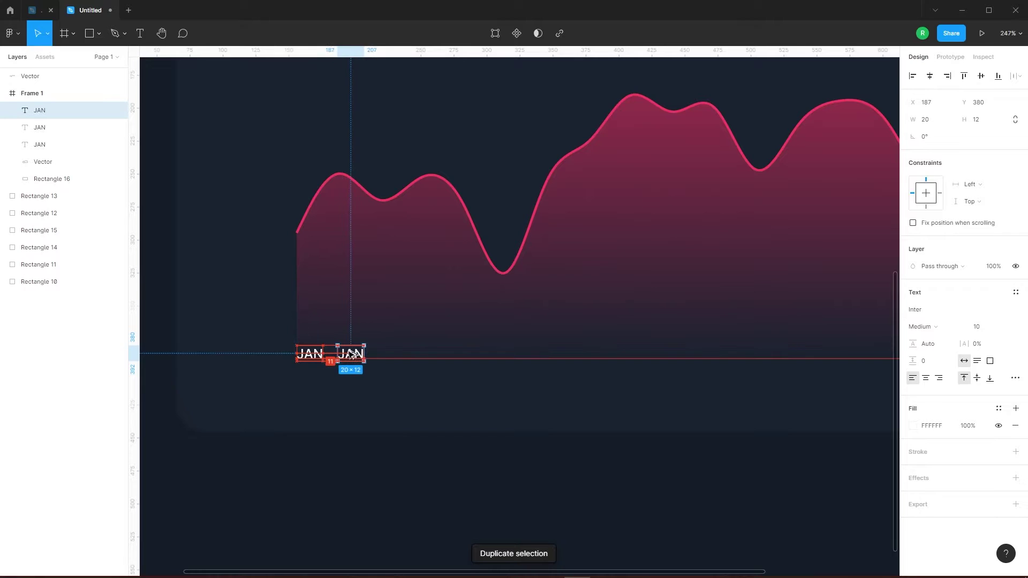
{"action": "scroll", "coordinate": [353, 354], "scroll_direction": "down", "scroll_amount": 3}
{"action": "left_click", "coordinate": [327, 343]}
{"action": "type", "text": "FEB"}
{"action": "left_click", "coordinate": [795, 365]}
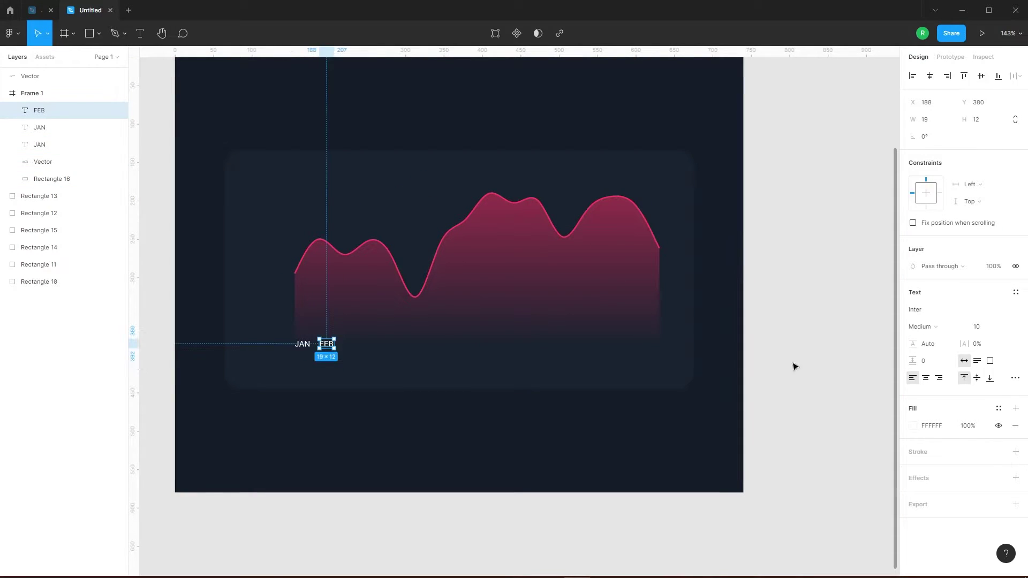
{"action": "key", "text": "ctrl+d"}
{"action": "key", "text": "ctrl+d"}
{"action": "scroll", "coordinate": [337, 341], "scroll_direction": "up", "scroll_amount": 4}
{"action": "key", "text": "ctrl+z"}
{"action": "key", "text": "ctrl+z"}
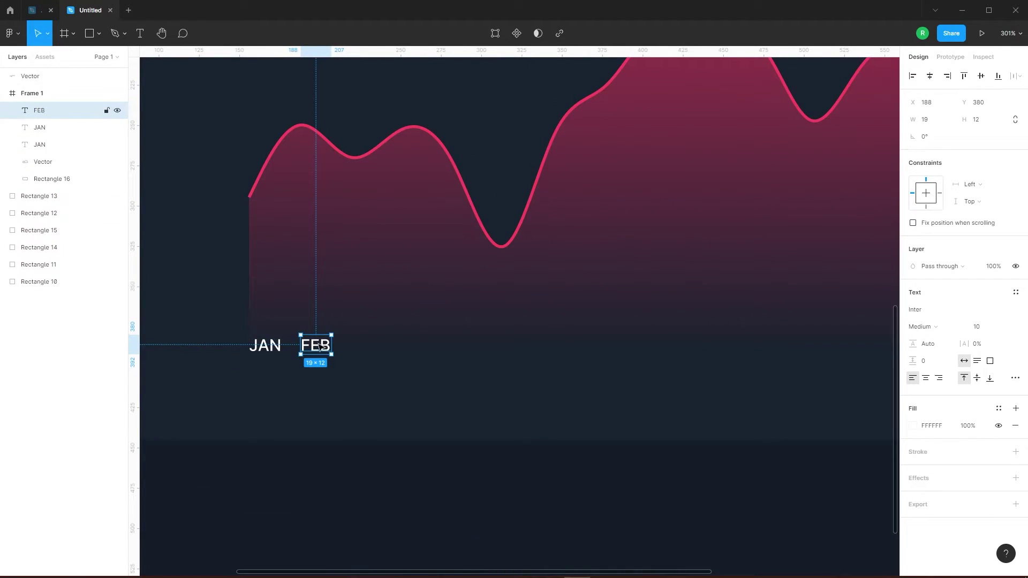
- Duplicate the FEB label 35 px to its right and repeat the offset copy until the row has twelve labels
{"action": "key", "text": "ctrl+d"}
{"action": "left_click_drag", "start_coordinate": [320, 347], "coordinate": [363, 346]}
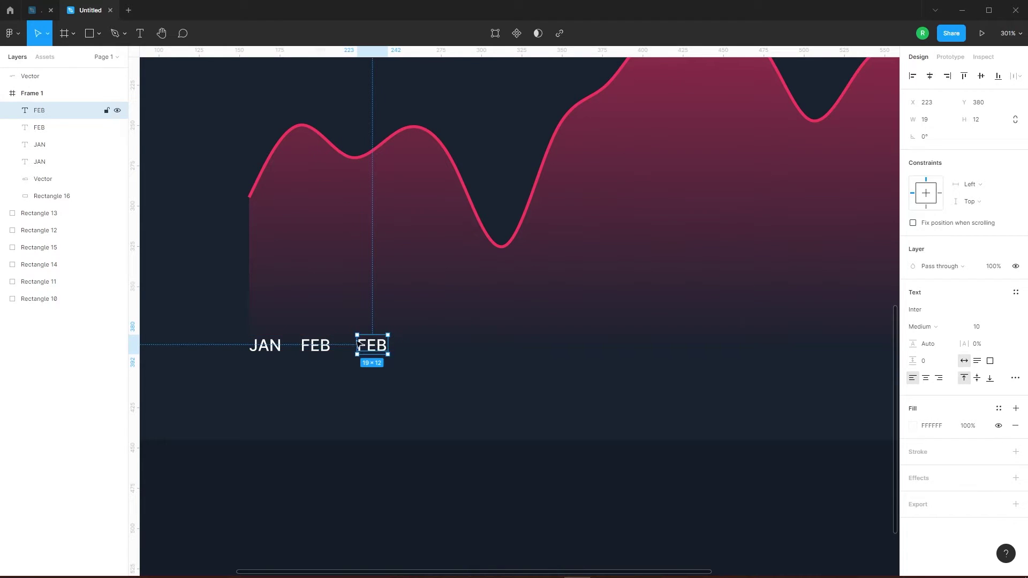
{"action": "scroll", "coordinate": [363, 347], "scroll_direction": "down", "scroll_amount": 3}
{"action": "key", "text": "ctrl+d"}
{"action": "key", "text": "ctrl+d"}
{"action": "key", "text": "ctrl+d"}
{"action": "key", "text": "ctrl+d"}
{"action": "key", "text": "ctrl+d"}
{"action": "key", "text": "ctrl+d"}
{"action": "key", "text": "ctrl+d"}
{"action": "key", "text": "ctrl+d"}
{"action": "key", "text": "ctrl+d"}
- Delete the extra JAN label from the frame's layers
{"action": "scroll", "coordinate": [432, 328], "scroll_direction": "down", "scroll_amount": 4}
{"action": "left_click", "coordinate": [48, 316]}
{"action": "key", "text": "Delete"}
{"action": "scroll", "coordinate": [392, 347], "scroll_direction": "up", "scroll_amount": 3}
{"action": "left_click", "coordinate": [344, 330]}
{"action": "left_click", "coordinate": [372, 330], "text": "shift"}
{"action": "left_click", "coordinate": [405, 332], "text": "shift"}
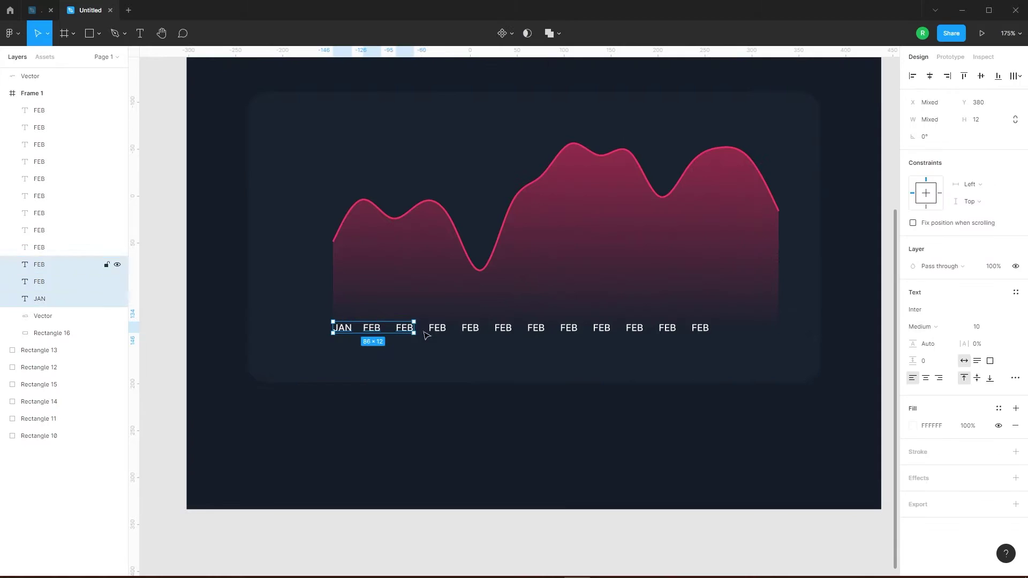
{"action": "left_click", "coordinate": [438, 332], "text": "shift"}
{"action": "left_click", "coordinate": [470, 331], "text": "shift"}
{"action": "left_click", "coordinate": [504, 332], "text": "shift"}
{"action": "left_click", "coordinate": [536, 331], "text": "shift"}
{"action": "left_click", "coordinate": [568, 331], "text": "shift"}
{"action": "left_click", "coordinate": [602, 330], "text": "shift"}
{"action": "left_click", "coordinate": [635, 330], "text": "shift"}
{"action": "left_click", "coordinate": [668, 330], "text": "shift"}
- Move the last FEB label to the chart's right edge and space all twelve labels evenly across the row
{"action": "left_click_drag", "start_coordinate": [637, 332], "coordinate": [736, 332]}
{"action": "scroll", "coordinate": [612, 325], "scroll_direction": "down", "scroll_amount": 2}
{"action": "left_click", "coordinate": [193, 325], "text": "shift"}
{"action": "left_click", "coordinate": [229, 324], "text": "shift"}
{"action": "left_click", "coordinate": [269, 325], "text": "shift"}
{"action": "left_click", "coordinate": [310, 325], "text": "shift"}
{"action": "left_click", "coordinate": [358, 325], "text": "shift"}
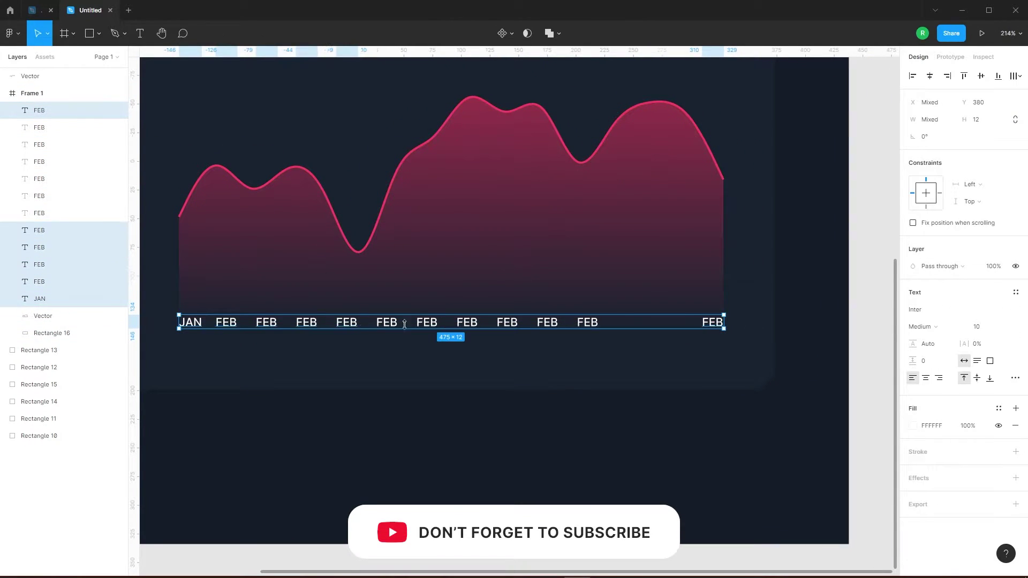
{"action": "left_click", "coordinate": [386, 325], "text": "shift"}
{"action": "left_click", "coordinate": [427, 324], "text": "shift"}
{"action": "left_click", "coordinate": [467, 325], "text": "shift"}
{"action": "left_click", "coordinate": [507, 324], "text": "shift"}
{"action": "left_click", "coordinate": [547, 324], "text": "shift"}
{"action": "left_click", "coordinate": [588, 325], "text": "shift"}
{"action": "left_click", "coordinate": [1019, 75]}
{"action": "key", "text": "Escape"}
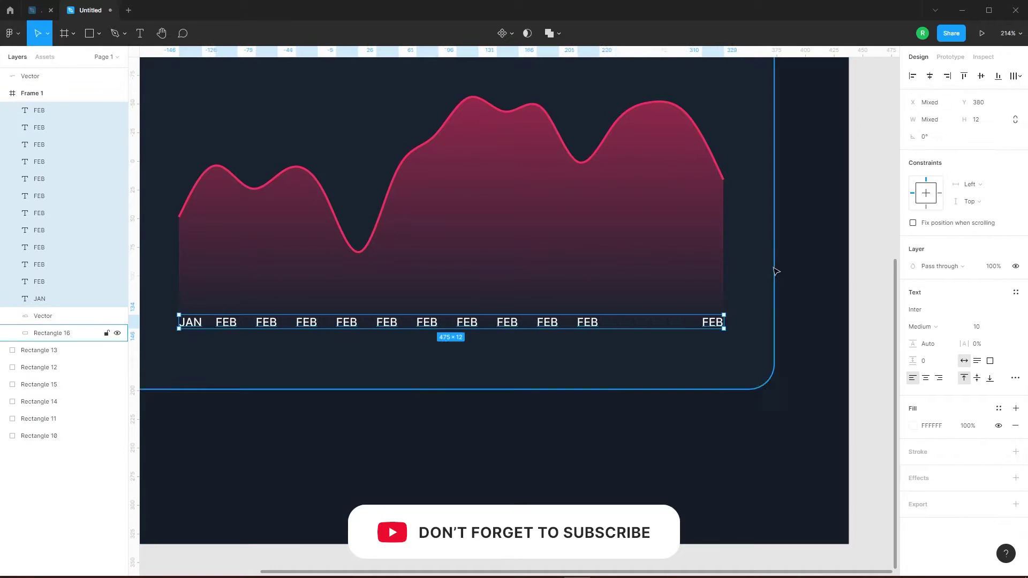
{"action": "scroll", "coordinate": [776, 272], "scroll_direction": "right", "scroll_amount": 1}
{"action": "left_click", "coordinate": [1020, 76]}
{"action": "left_click", "coordinate": [911, 125]}
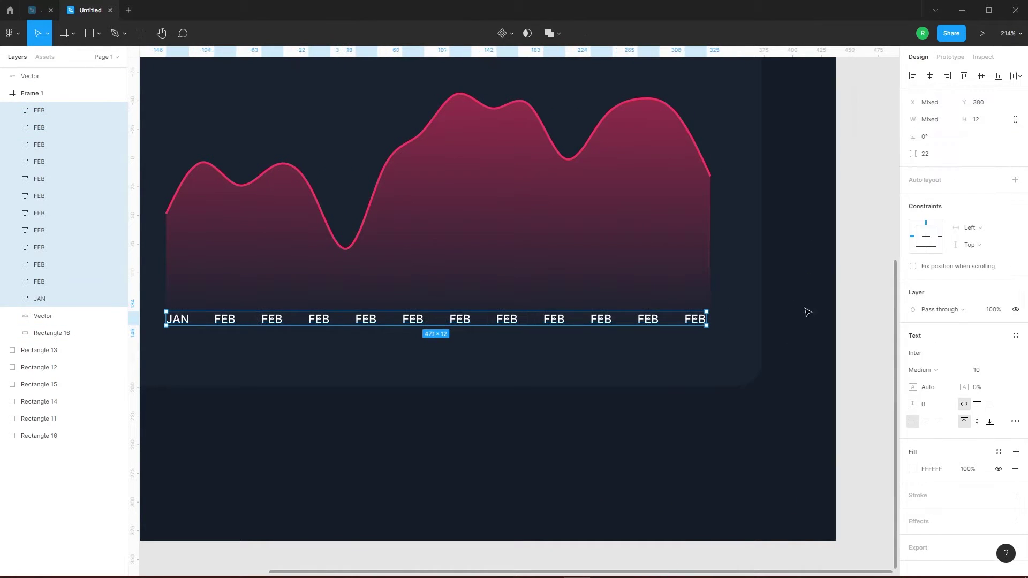
- Stretch the selected label row slightly so it ends at the right edge of the area shape
{"action": "scroll", "coordinate": [710, 320], "scroll_direction": "up", "scroll_amount": 5}
{"action": "left_click_drag", "start_coordinate": [705, 322], "coordinate": [711, 323]}
{"action": "scroll", "coordinate": [749, 209], "scroll_direction": "down", "scroll_amount": 6}
{"action": "left_click", "coordinate": [836, 202]}
- Replace the text of the third, fourth and fifth labels with MAR, APR and MAY, using auto width for MAY
{"action": "scroll", "coordinate": [835, 203], "scroll_direction": "down", "scroll_amount": 1}
{"action": "scroll", "coordinate": [354, 214], "scroll_direction": "up", "scroll_amount": 3}
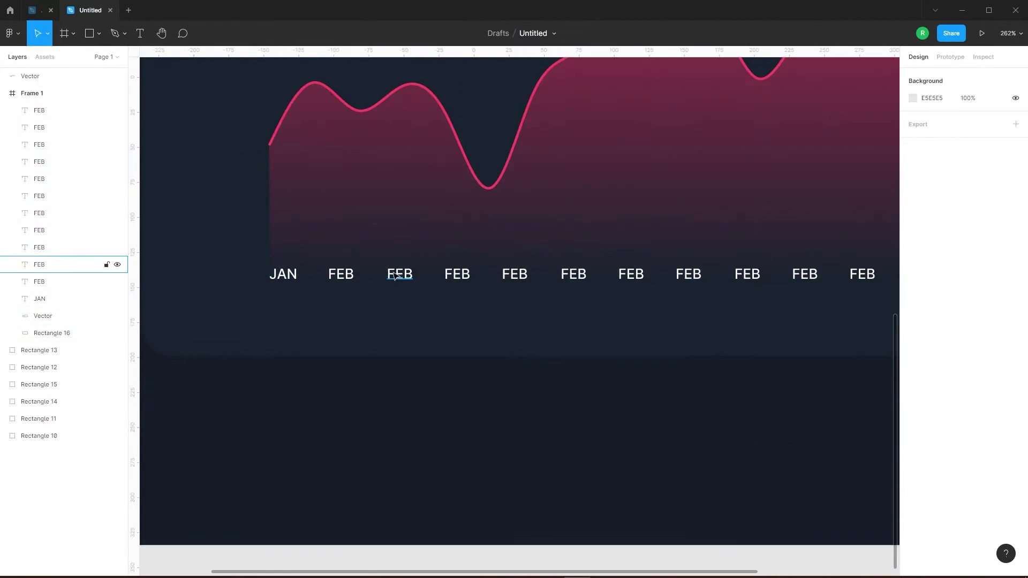
{"action": "double_click", "coordinate": [394, 275]}
{"action": "type", "text": "MAR"}
{"action": "double_click", "coordinate": [453, 277]}
{"action": "double_click", "coordinate": [519, 276]}
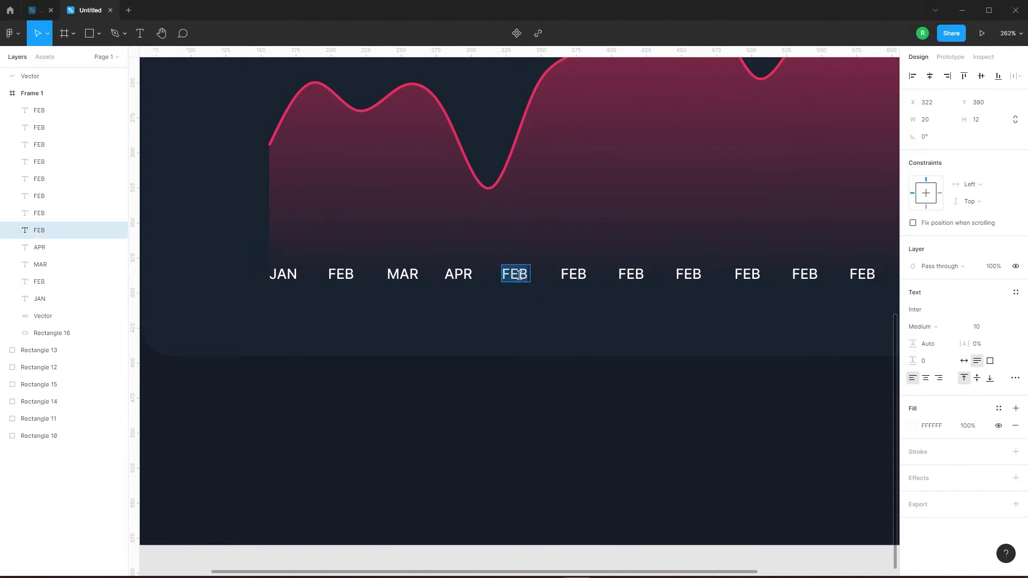
{"action": "left_click", "coordinate": [964, 360]}
- Replace the text of the sixth and seventh labels with JUN and JUL
{"action": "double_click", "coordinate": [574, 275]}
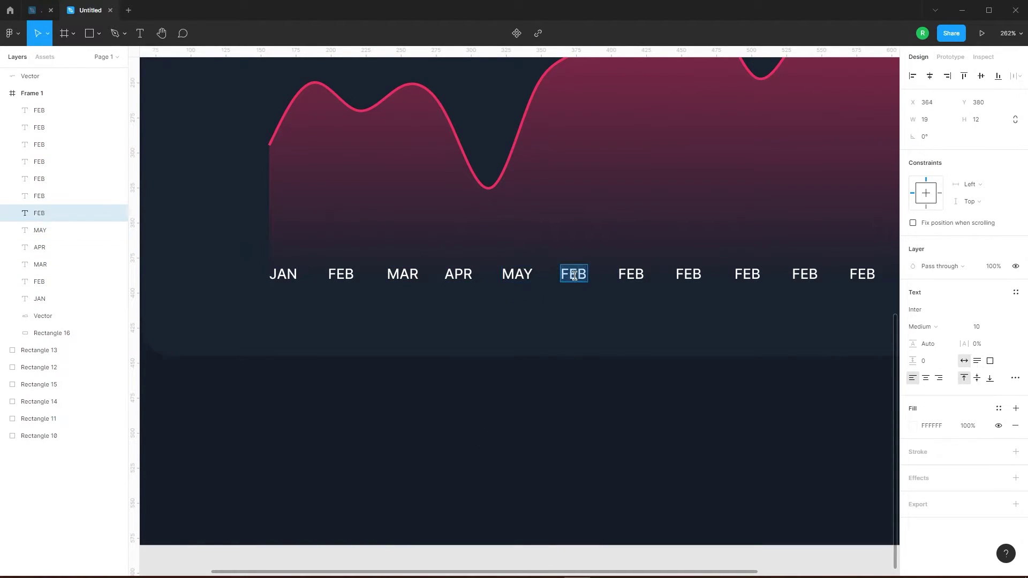
{"action": "type", "text": "JUN"}
{"action": "double_click", "coordinate": [627, 275]}
{"action": "type", "text": "JU"}
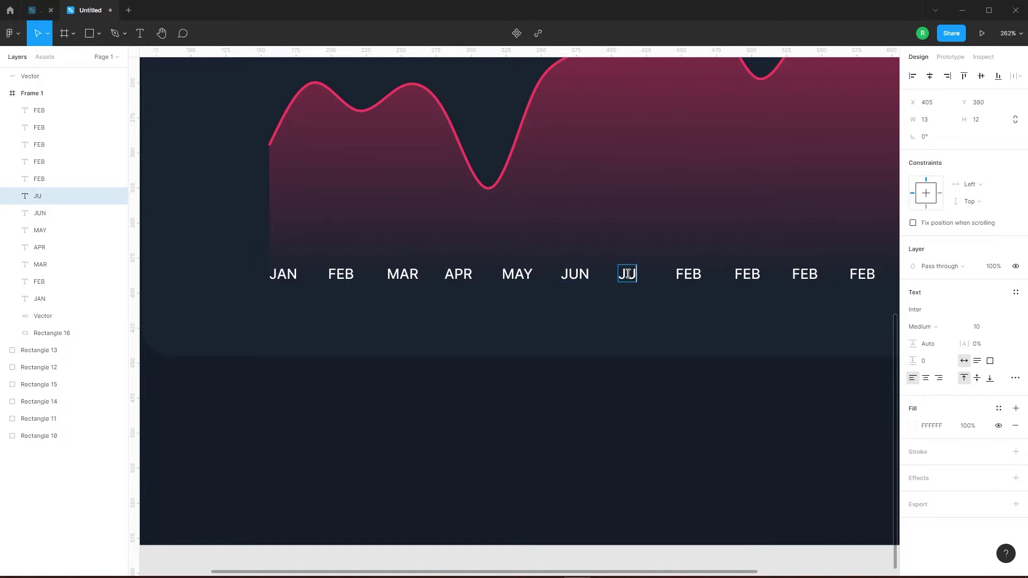
{"action": "type", "text": "L"}
- Replace the text of the eighth, ninth and tenth month labels with AUG, SEP and OCT
{"action": "double_click", "coordinate": [702, 277]}
{"action": "scroll", "coordinate": [523, 205], "scroll_direction": "up", "scroll_amount": 5}
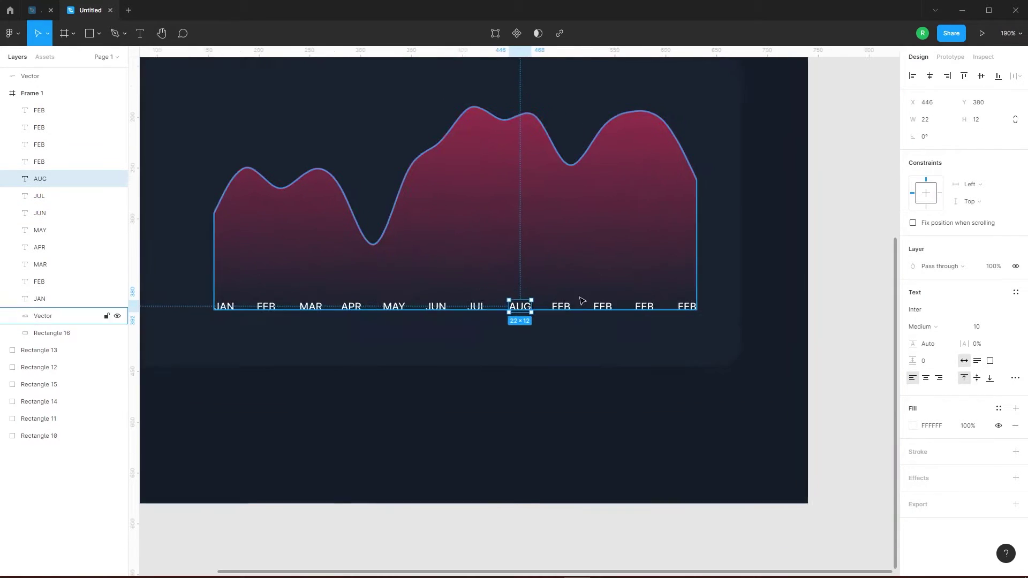
{"action": "key", "text": "Tab"}
{"action": "left_click", "coordinate": [598, 305]}
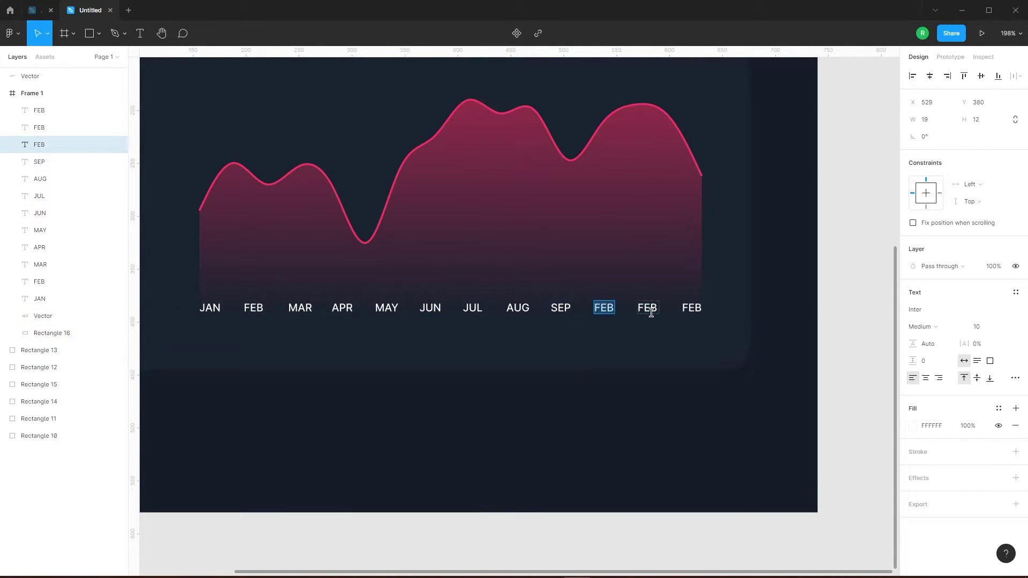
- Replace the text of the last two month labels with NOV and DEC, using auto width for NOV
{"action": "double_click", "coordinate": [651, 313]}
{"action": "type", "text": "NOV"}
{"action": "left_click", "coordinate": [964, 361]}
{"action": "double_click", "coordinate": [690, 309]}
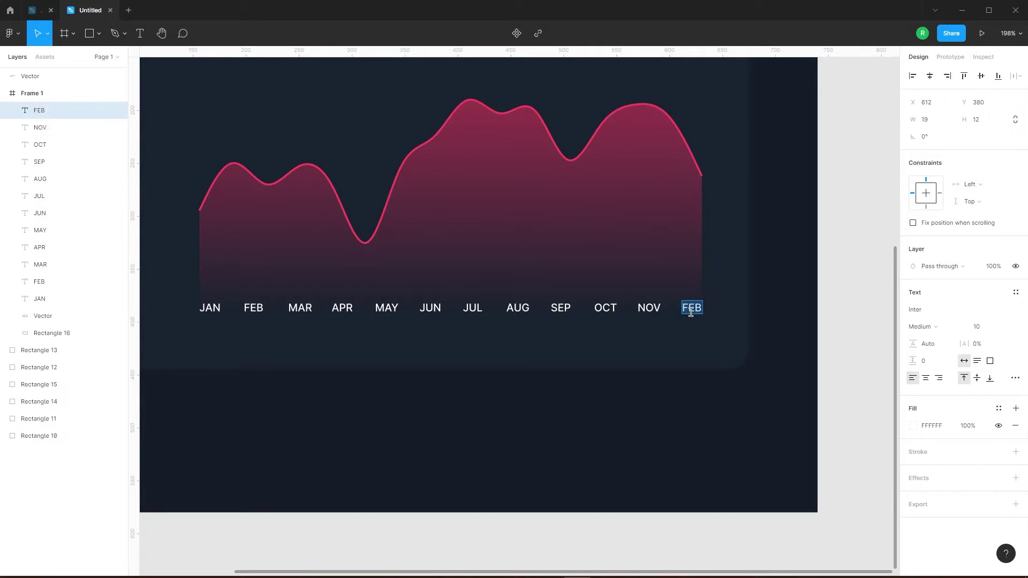
{"action": "type", "text": "DEC"}
{"action": "left_click", "coordinate": [807, 342]}
- Distribute the month labels from MAR to DEC with equal horizontal spacing
{"action": "left_click", "coordinate": [51, 111]}
{"action": "left_click", "coordinate": [50, 298], "text": "shift"}
{"action": "left_click", "coordinate": [845, 338]}
{"action": "left_click_drag", "start_coordinate": [864, 358], "coordinate": [293, 311]}
{"action": "left_click", "coordinate": [622, 343], "text": "shift"}
{"action": "left_click", "coordinate": [621, 287], "text": "shift"}
{"action": "left_click", "coordinate": [1019, 76]}
{"action": "left_click", "coordinate": [945, 124]}
{"action": "scroll", "coordinate": [674, 311], "scroll_direction": "up", "scroll_amount": 4}
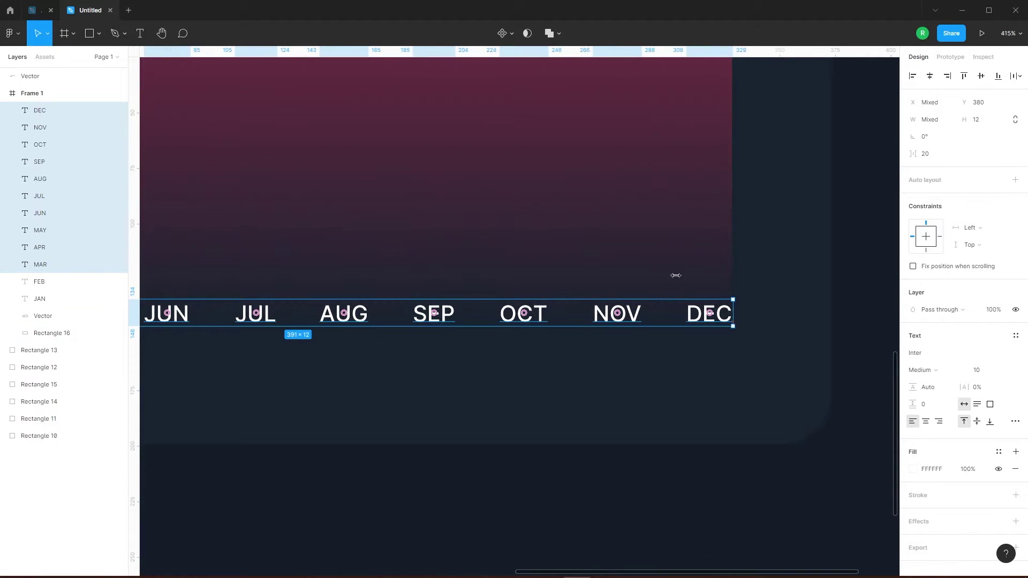
- Select all twelve month labels without the card or chart shapes and distribute their horizontal spacing evenly
{"action": "scroll", "coordinate": [744, 316], "scroll_direction": "down", "scroll_amount": 5}
{"action": "left_click_drag", "start_coordinate": [824, 295], "coordinate": [298, 235]}
{"action": "left_click", "coordinate": [673, 253], "text": "shift"}
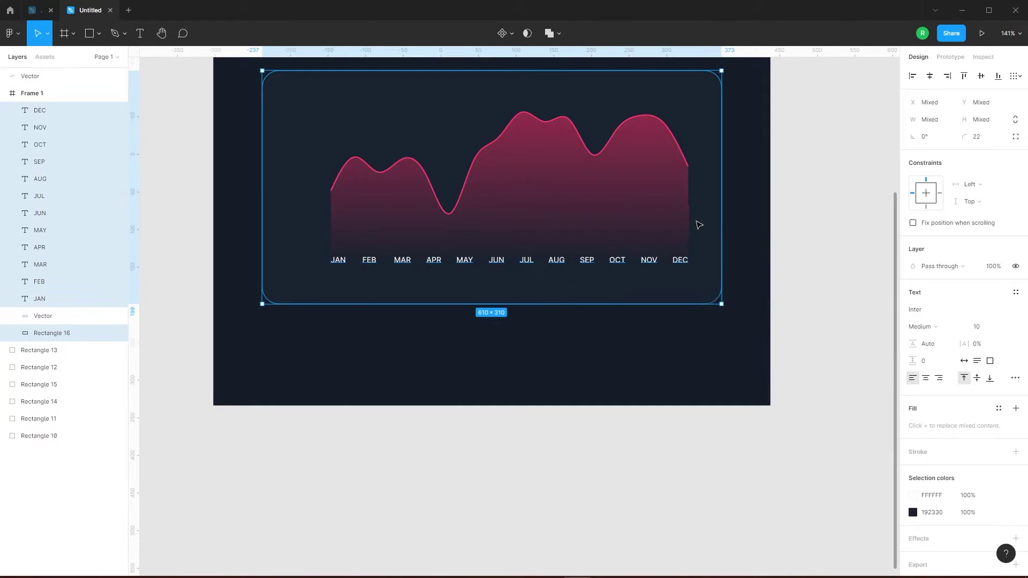
{"action": "left_click", "coordinate": [697, 222], "text": "shift"}
{"action": "left_click", "coordinate": [1017, 76]}
{"action": "left_click", "coordinate": [934, 124]}
{"action": "scroll", "coordinate": [673, 264], "scroll_direction": "up", "scroll_amount": 4}
{"action": "scroll", "coordinate": [704, 250], "scroll_direction": "down", "scroll_amount": 4}
{"action": "scroll", "coordinate": [771, 254], "scroll_direction": "up", "scroll_amount": 1}
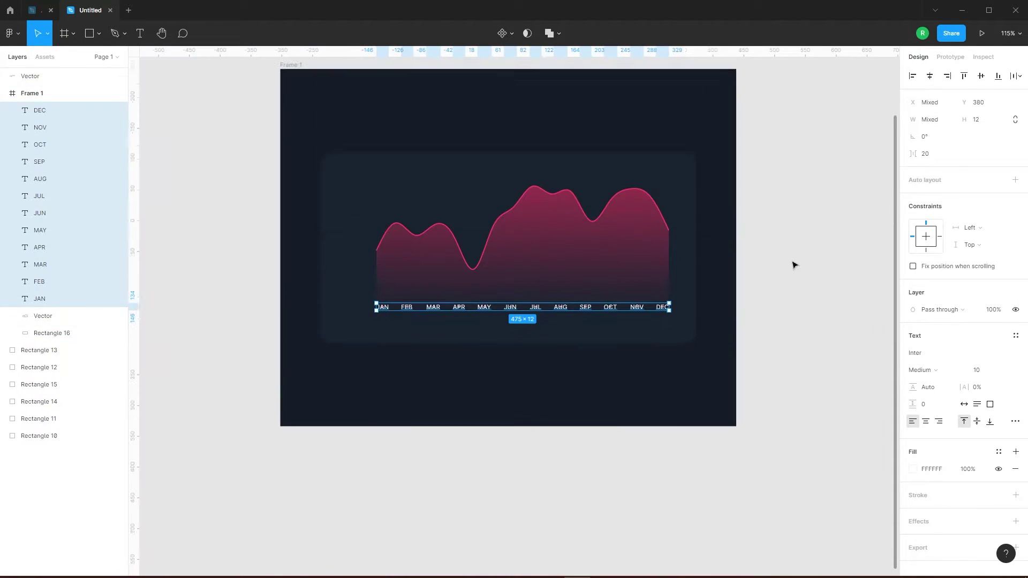
{"action": "left_click", "coordinate": [826, 303]}
{"action": "scroll", "coordinate": [836, 316], "scroll_direction": "up", "scroll_amount": 1}
{"action": "scroll", "coordinate": [821, 343], "scroll_direction": "up", "scroll_amount": 1}
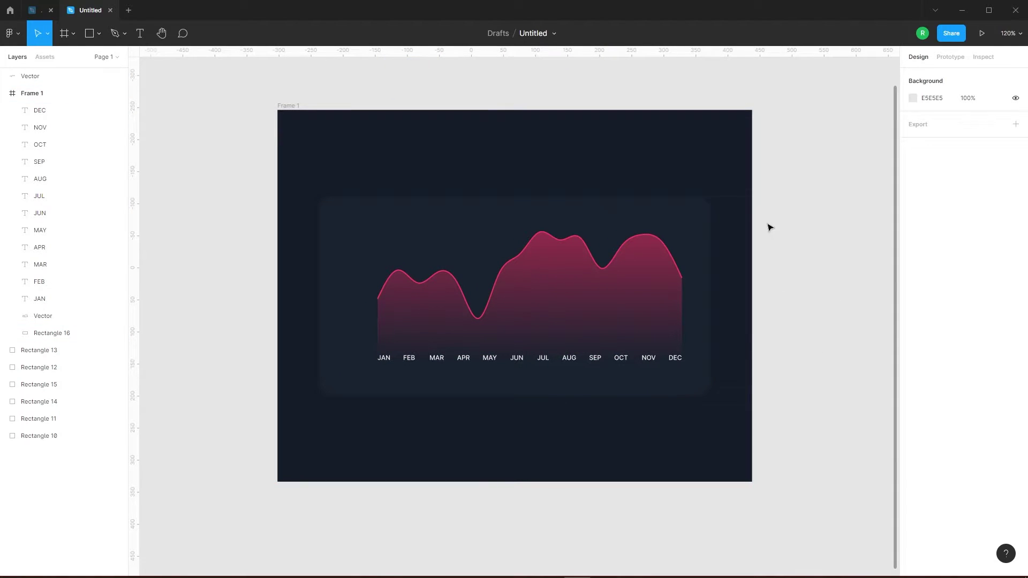
- Add a 0 label beside JAN and place a copy of it a short distance above
{"action": "scroll", "coordinate": [385, 321], "scroll_direction": "up", "scroll_amount": 1}
{"action": "left_click_drag", "start_coordinate": [420, 360], "coordinate": [400, 320]}
{"action": "scroll", "coordinate": [407, 362], "scroll_direction": "up", "scroll_amount": 4}
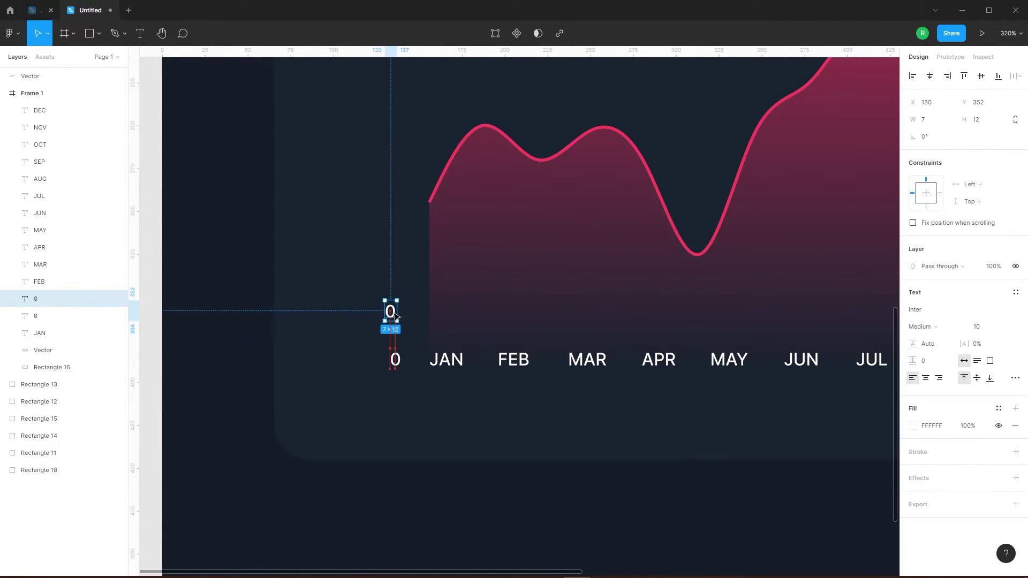
- Repeat the duplication upward to build a vertical axis column of nine 0 labels
{"action": "key", "text": "ctrl+d"}
{"action": "key", "text": "ctrl+d"}
{"action": "key", "text": "ctrl+d"}
{"action": "key", "text": "ctrl+d"}
{"action": "key", "text": "ctrl+d"}
{"action": "key", "text": "ctrl+d"}
{"action": "scroll", "coordinate": [325, 268], "scroll_direction": "down", "scroll_amount": 5}
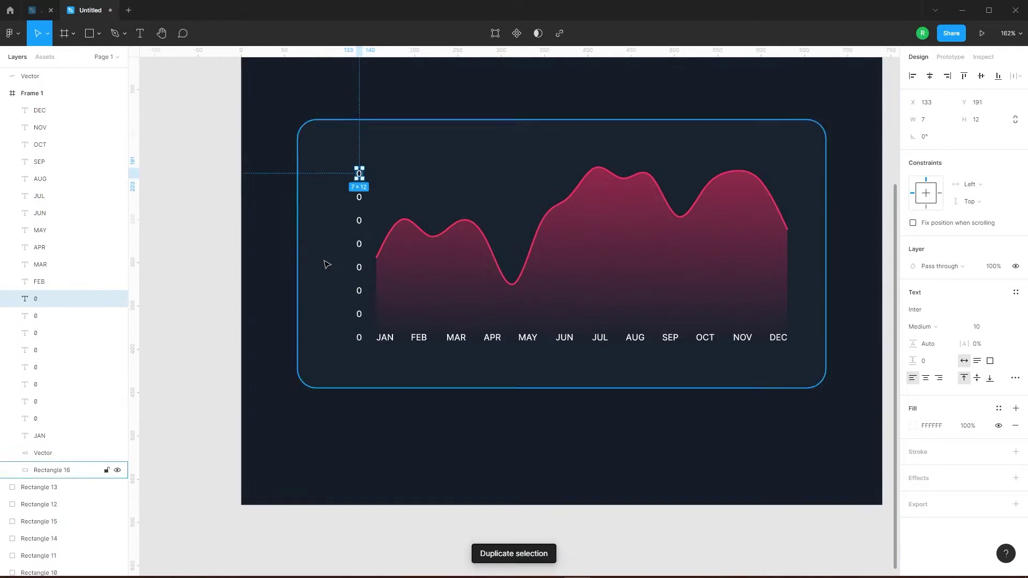
{"action": "key", "text": "Escape"}
- Going up from the bottom 0, replace the next five axis labels with 50, 100, 150, 200 and 250
{"action": "scroll", "coordinate": [348, 311], "scroll_direction": "up", "scroll_amount": 3}
{"action": "left_click", "coordinate": [358, 313]}
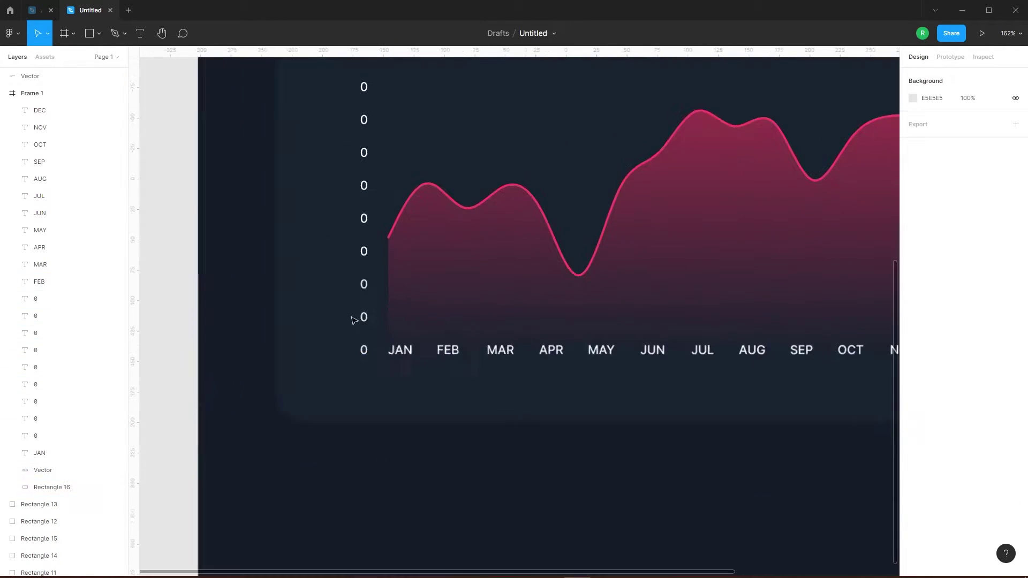
{"action": "left_click", "coordinate": [366, 288]}
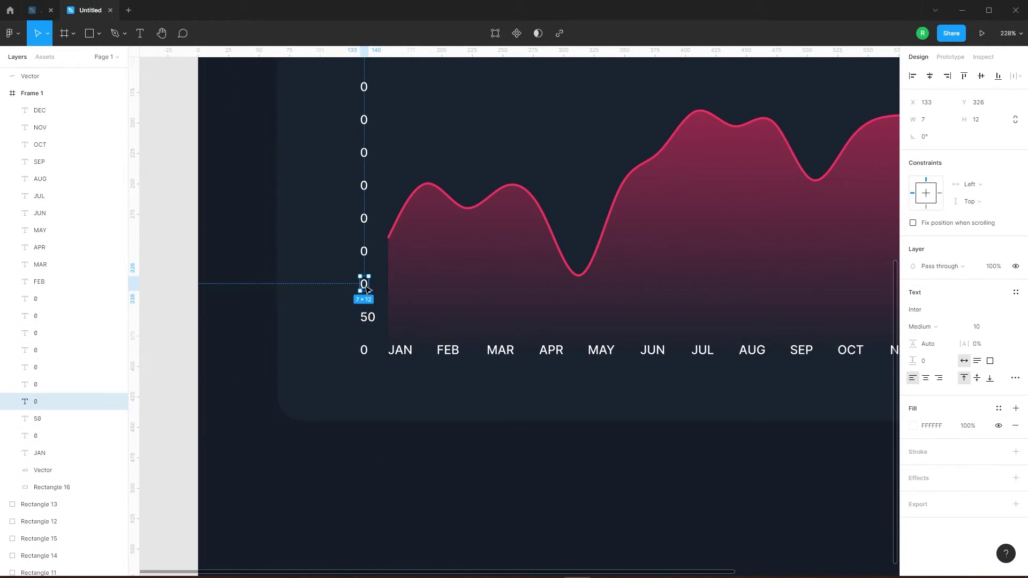
{"action": "double_click", "coordinate": [365, 251]}
{"action": "type", "text": "150"}
{"action": "double_click", "coordinate": [366, 218]}
{"action": "type", "text": "200"}
{"action": "double_click", "coordinate": [366, 185]}
{"action": "type", "text": "250"}
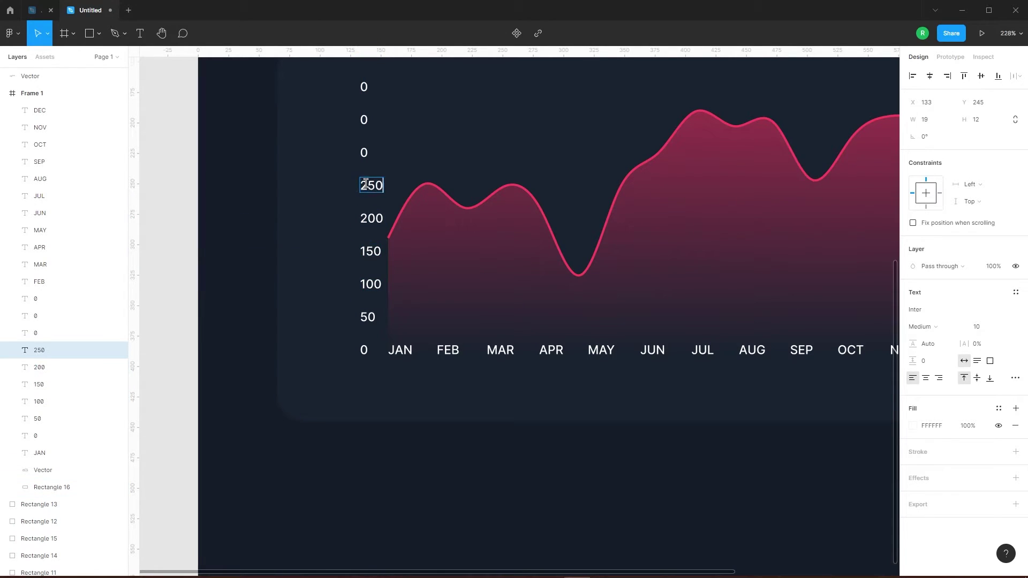
- Replace the text of the three uppermost axis labels with 300, 350 and 400
{"action": "scroll", "coordinate": [369, 155], "scroll_direction": "down", "scroll_amount": 2}
{"action": "double_click", "coordinate": [367, 156]}
{"action": "double_click", "coordinate": [368, 129]}
{"action": "type", "text": "350"}
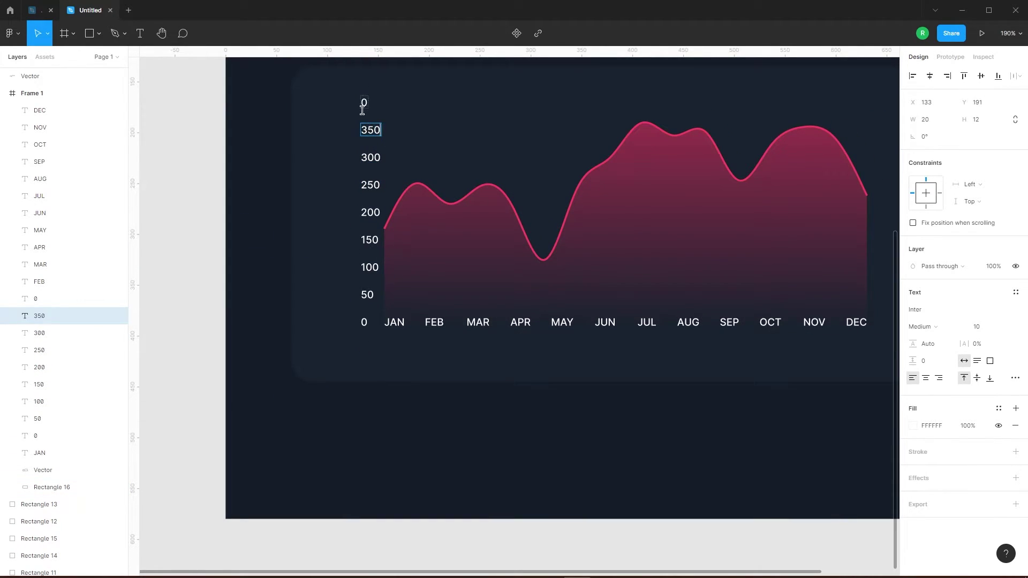
{"action": "scroll", "coordinate": [363, 110], "scroll_direction": "up", "scroll_amount": 1}
{"action": "double_click", "coordinate": [363, 109]}
{"action": "key", "text": "Escape"}
- Right-align all nine value labels and nudge the column about 13 px left, away from the chart
{"action": "left_click_drag", "start_coordinate": [359, 106], "coordinate": [360, 327]}
{"action": "left_click", "coordinate": [949, 79]}
{"action": "key", "text": "Left"}
{"action": "key", "text": "Left"}
{"action": "key", "text": "Left"}
{"action": "key", "text": "Left"}
{"action": "key", "text": "Left"}
{"action": "key", "text": "Left"}
{"action": "key", "text": "Left"}
{"action": "key", "text": "Left"}
{"action": "key", "text": "Left"}
{"action": "key", "text": "Left"}
{"action": "key", "text": "Left"}
{"action": "key", "text": "Left"}
{"action": "key", "text": "Left"}
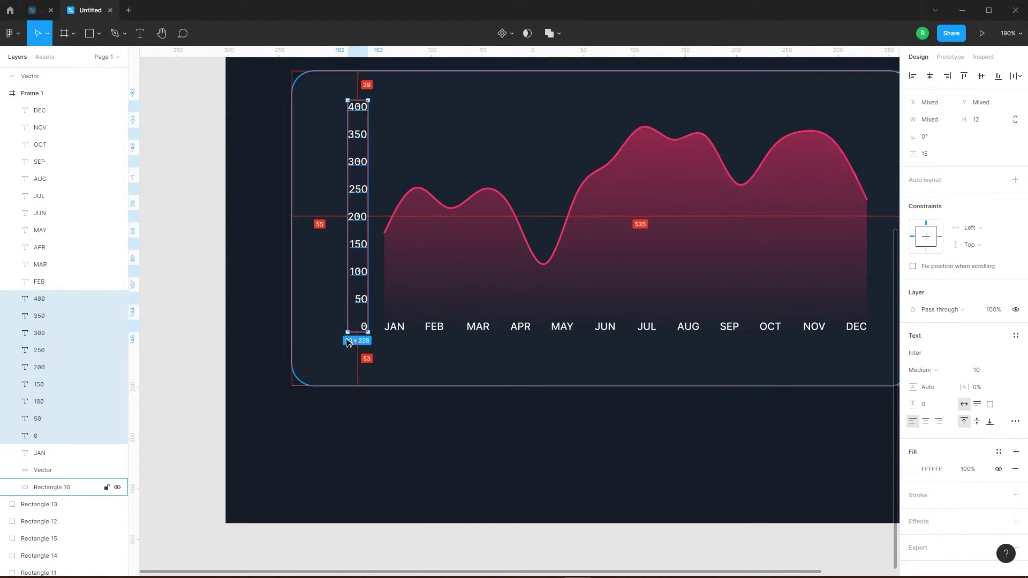
- Distribute the vertical spacing of the value labels evenly and nudge the column up 2 px
{"action": "left_click", "coordinate": [1019, 77]}
{"action": "left_click", "coordinate": [943, 112]}
{"action": "key", "text": "Up"}
{"action": "key", "text": "Up"}
{"action": "scroll", "coordinate": [237, 262], "scroll_direction": "down", "scroll_amount": 1}
{"action": "left_click", "coordinate": [214, 330]}
{"action": "scroll", "coordinate": [214, 330], "scroll_direction": "up", "scroll_amount": 1}
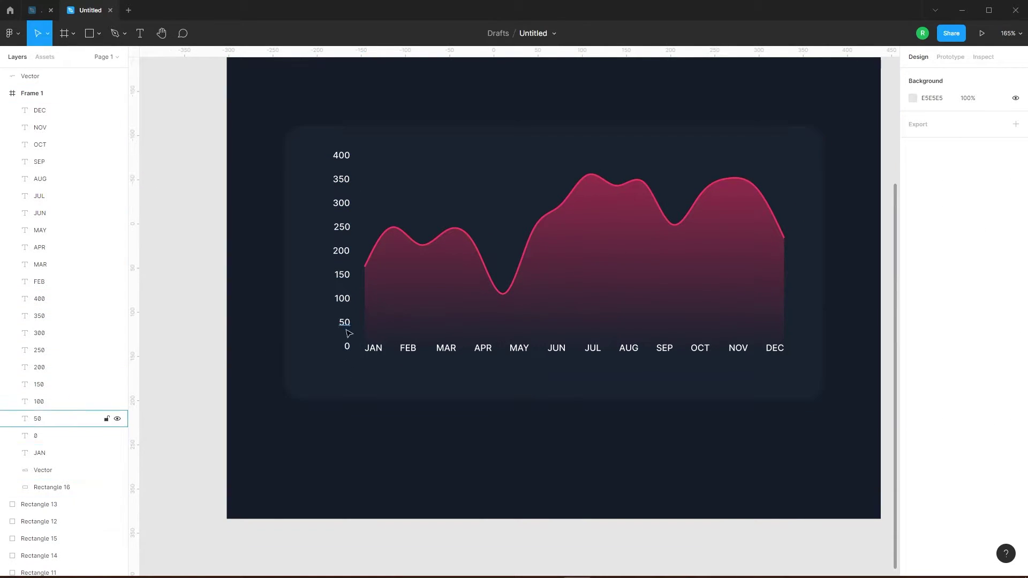
- Select all month and value labels and set their fill to E0EDFF sampled from the light blue swatch
{"action": "left_click_drag", "start_coordinate": [191, 131], "coordinate": [799, 362]}
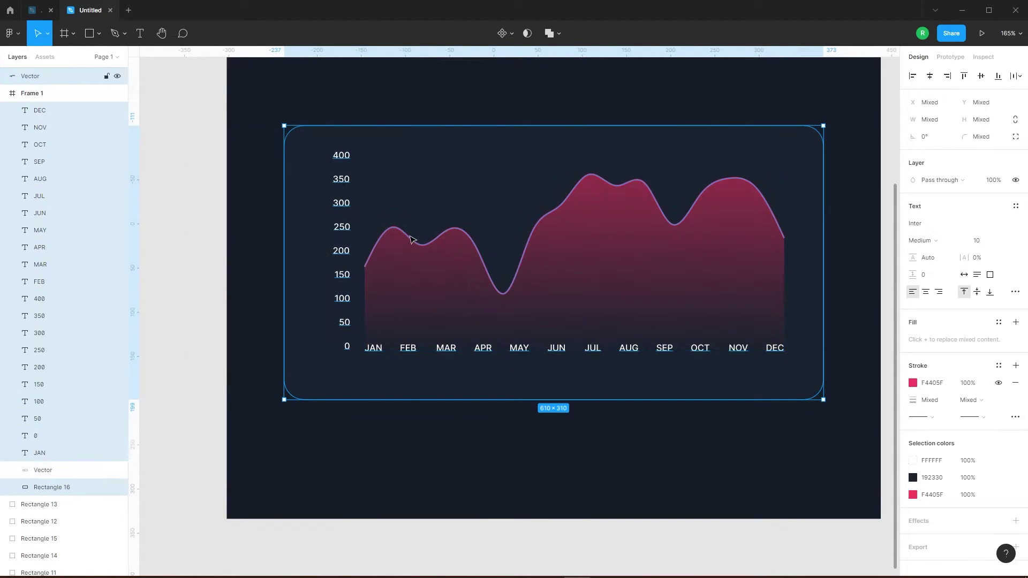
{"action": "scroll", "coordinate": [409, 236], "scroll_direction": "up", "scroll_amount": 6}
{"action": "left_click", "coordinate": [422, 262], "text": "shift"}
{"action": "left_click", "coordinate": [419, 271], "text": "shift"}
{"action": "scroll", "coordinate": [368, 169], "scroll_direction": "down", "scroll_amount": 7}
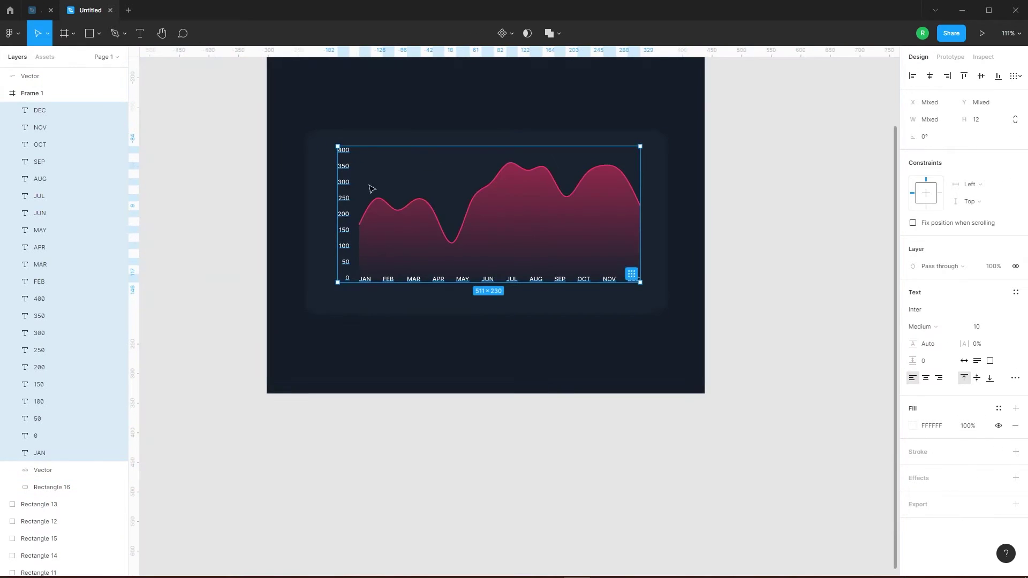
{"action": "scroll", "coordinate": [386, 138], "scroll_direction": "up", "scroll_amount": 1}
{"action": "scroll", "coordinate": [385, 138], "scroll_direction": "up", "scroll_amount": 1}
{"action": "scroll", "coordinate": [535, 328], "scroll_direction": "down", "scroll_amount": 5}
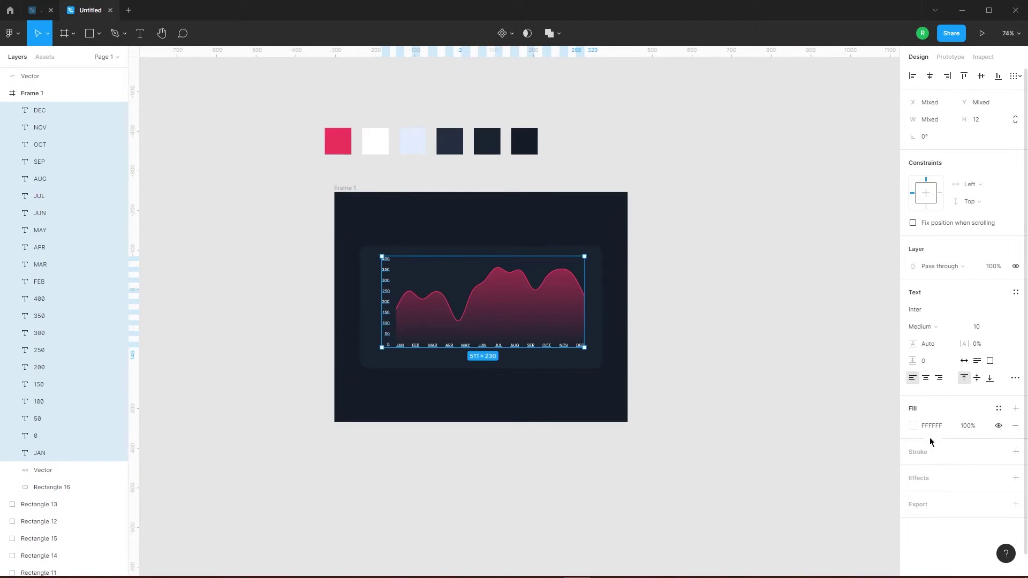
{"action": "left_click", "coordinate": [916, 426]}
{"action": "left_click", "coordinate": [787, 457]}
{"action": "left_click", "coordinate": [413, 139]}
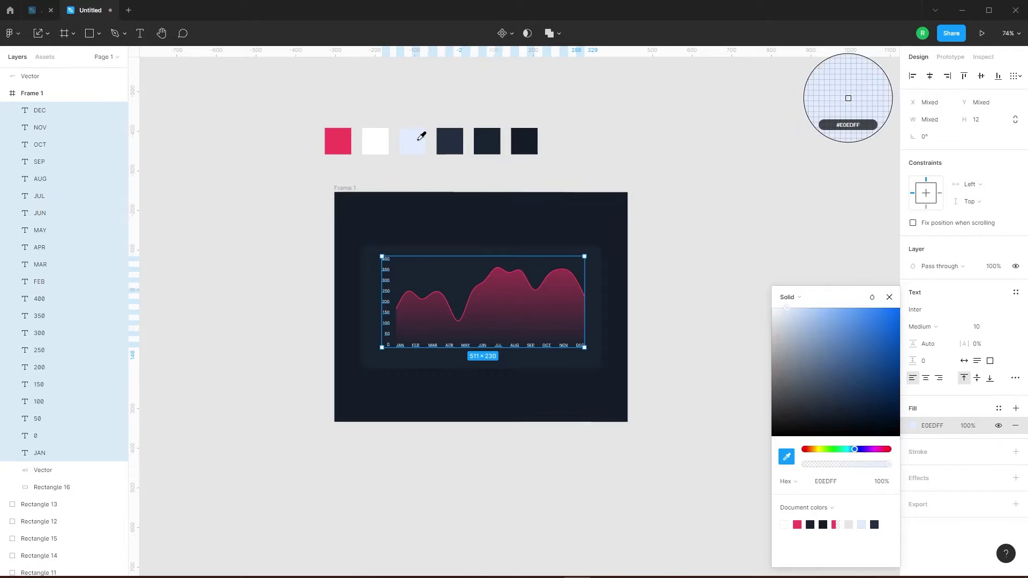
{"action": "left_click", "coordinate": [735, 184]}
- Select the line, area shape and all labels without the card, and shift them slightly left and down within it
{"action": "scroll", "coordinate": [711, 308], "scroll_direction": "up", "scroll_amount": 2}
{"action": "left_click_drag", "start_coordinate": [211, 242], "coordinate": [570, 373]}
{"action": "left_click", "coordinate": [574, 317], "text": "shift"}
{"action": "scroll", "coordinate": [573, 316], "scroll_direction": "up", "scroll_amount": 5}
{"action": "scroll", "coordinate": [512, 349], "scroll_direction": "down", "scroll_amount": 3}
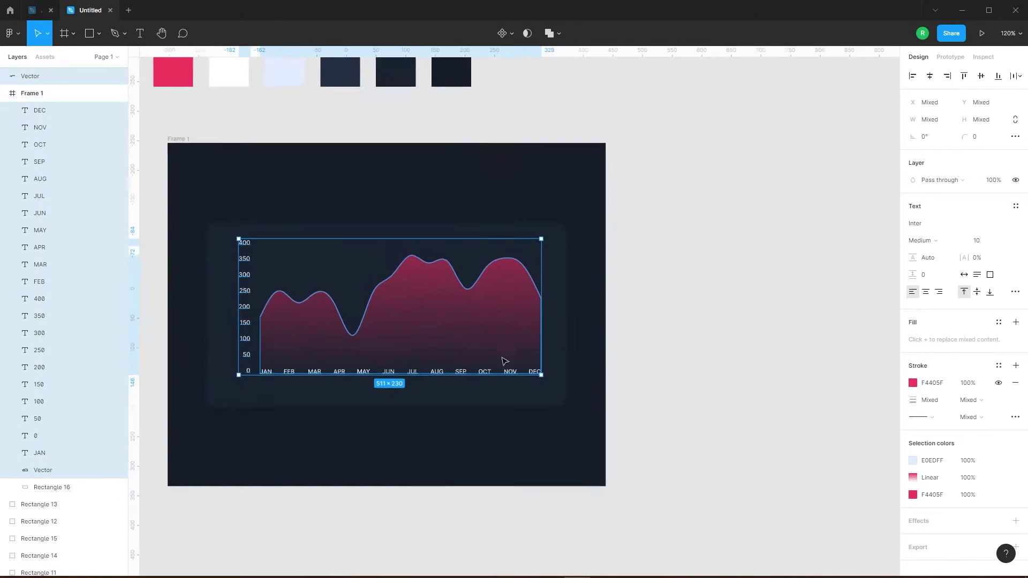
{"action": "scroll", "coordinate": [266, 323], "scroll_direction": "up", "scroll_amount": 2}
{"action": "left_click_drag", "start_coordinate": [266, 324], "coordinate": [263, 330]}
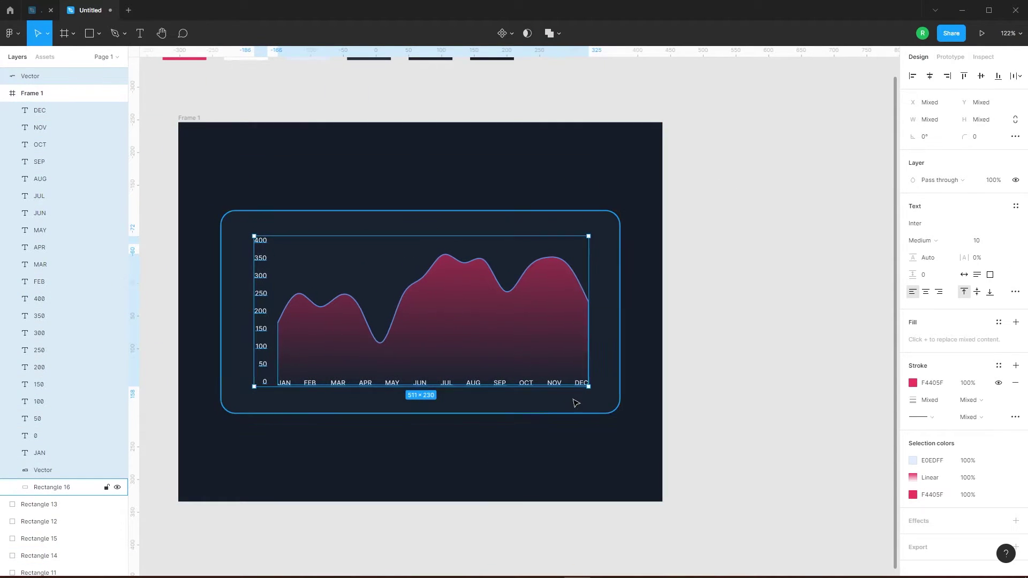
{"action": "key", "text": "Down"}
{"action": "scroll", "coordinate": [482, 456], "scroll_direction": "down", "scroll_amount": 2}
{"action": "scroll", "coordinate": [416, 507], "scroll_direction": "up", "scroll_amount": 2}
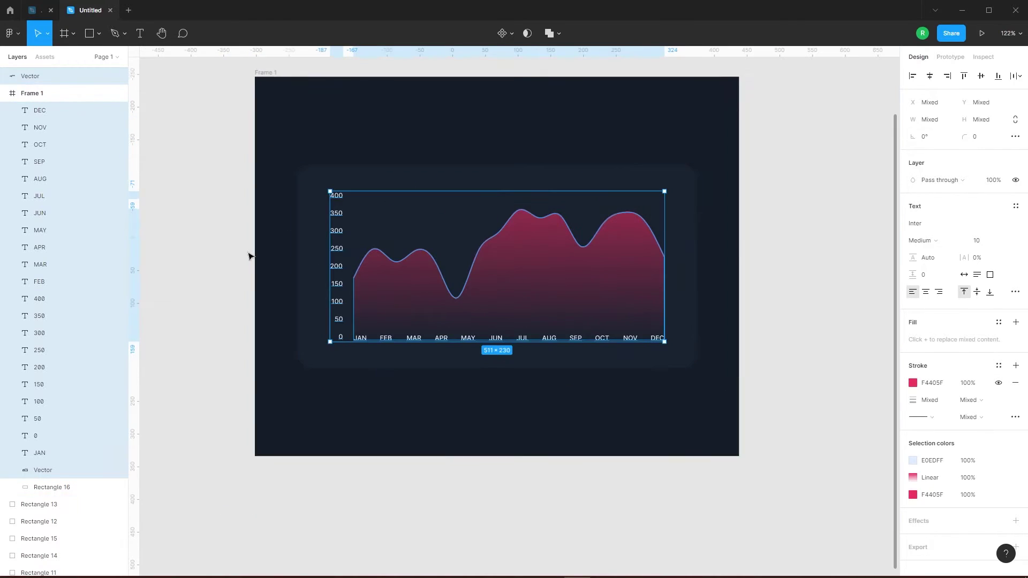
{"action": "left_click", "coordinate": [227, 205]}
{"action": "left_click_drag", "start_coordinate": [235, 181], "coordinate": [348, 352]}
{"action": "left_click", "coordinate": [354, 353], "text": "shift"}
{"action": "scroll", "coordinate": [301, 375], "scroll_direction": "up", "scroll_amount": 4}
{"action": "scroll", "coordinate": [452, 260], "scroll_direction": "down", "scroll_amount": 4}
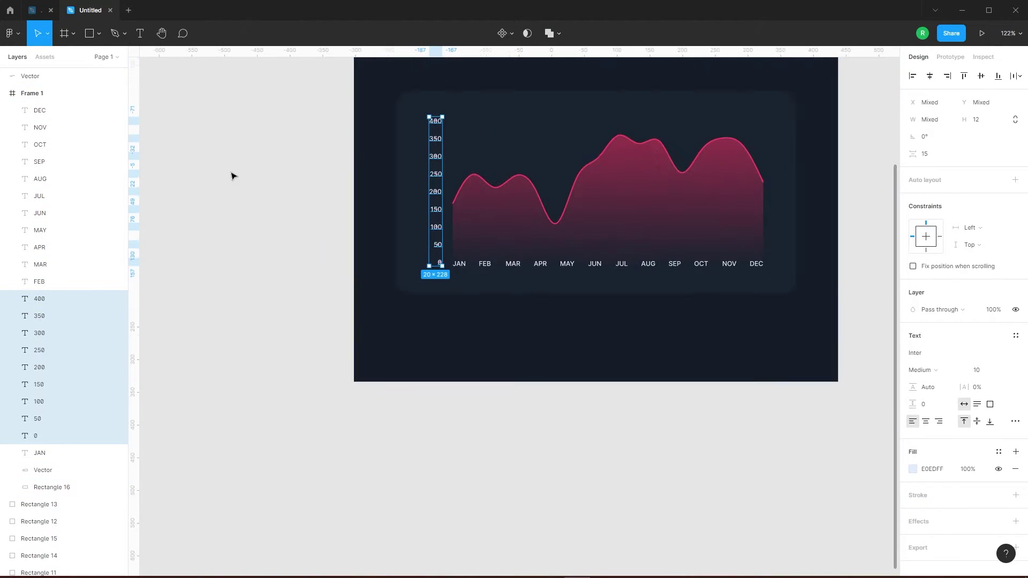
{"action": "left_click", "coordinate": [232, 175]}
{"action": "scroll", "coordinate": [273, 188], "scroll_direction": "down", "scroll_amount": 2}
{"action": "scroll", "coordinate": [396, 148], "scroll_direction": "up", "scroll_amount": 2}
{"action": "scroll", "coordinate": [332, 214], "scroll_direction": "up", "scroll_amount": 2}
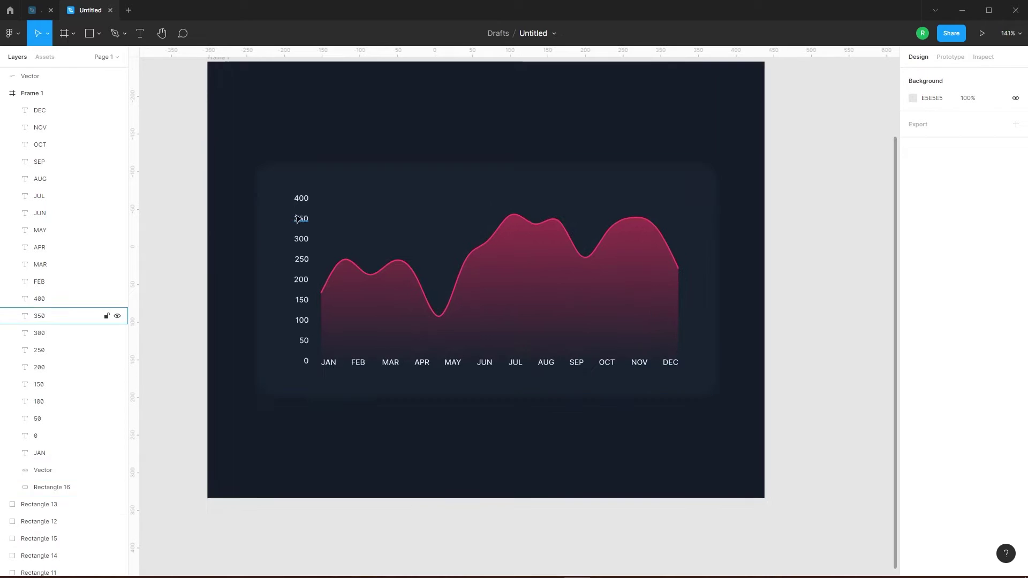
- Draw a circle about 13 × 13 px on the line's peak above JUL
{"action": "left_click", "coordinate": [238, 204]}
{"action": "scroll", "coordinate": [524, 219], "scroll_direction": "up", "scroll_amount": 1}
{"action": "left_click", "coordinate": [100, 35]}
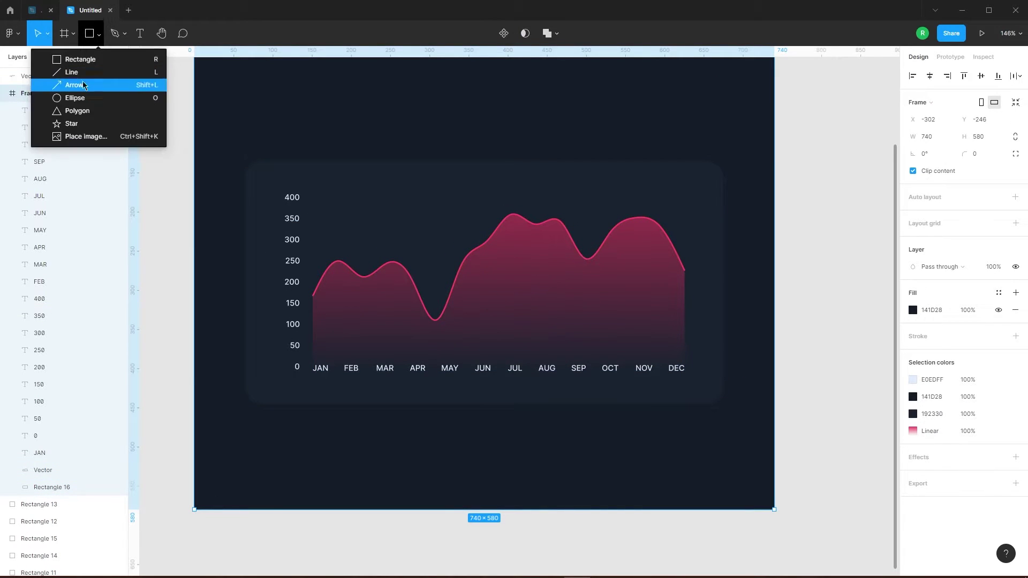
{"action": "left_click", "coordinate": [85, 99]}
{"action": "scroll", "coordinate": [501, 204], "scroll_direction": "up", "scroll_amount": 5}
{"action": "left_click_drag", "start_coordinate": [515, 210], "coordinate": [540, 236]}
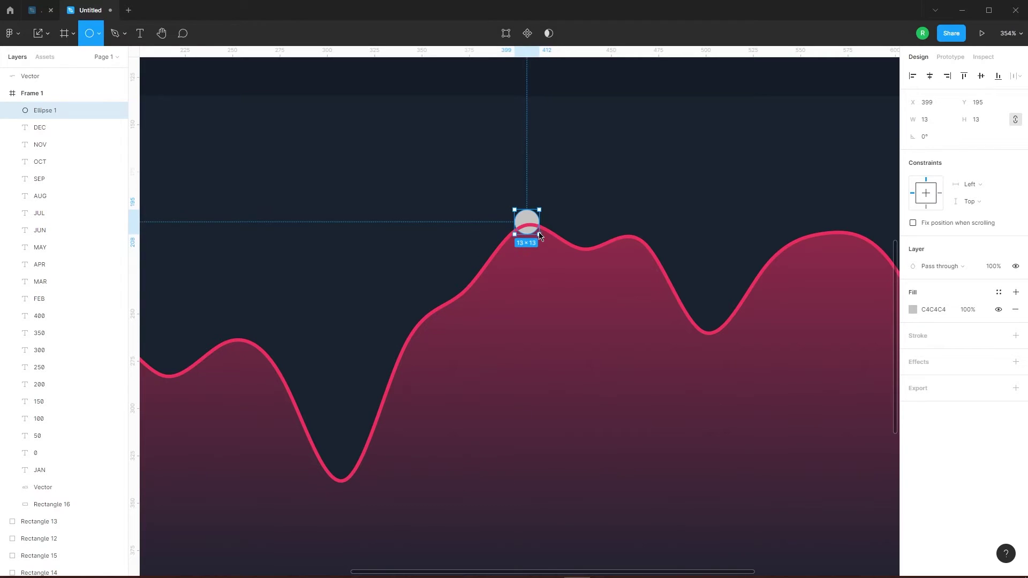
- Enlarge the circle to 15 × 15 px and move the line's layer into the frame beneath the circle
{"action": "right_click", "coordinate": [528, 214]}
{"action": "left_click", "coordinate": [557, 298]}
{"action": "scroll", "coordinate": [494, 203], "scroll_direction": "down", "scroll_amount": 5}
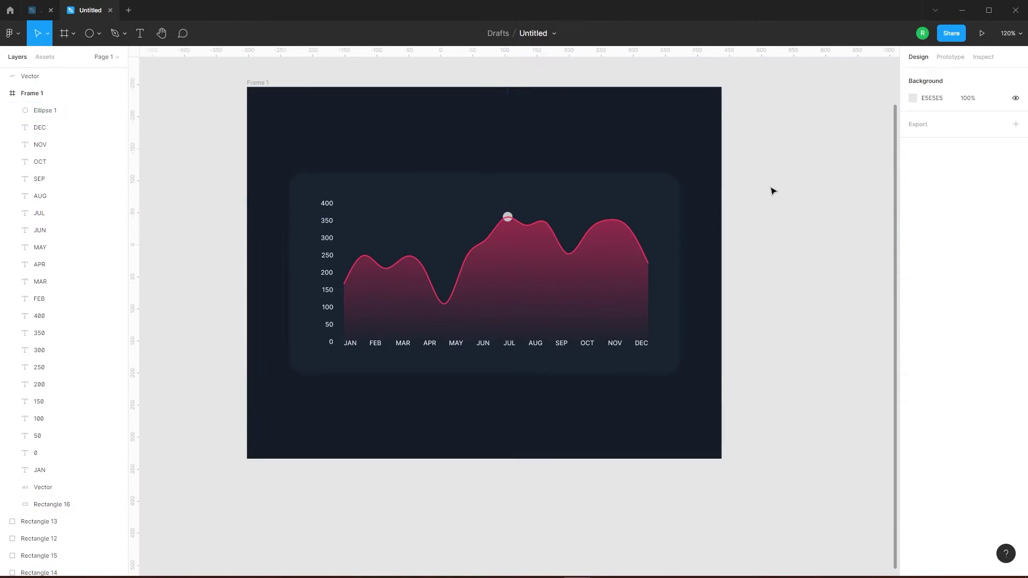
{"action": "left_click", "coordinate": [773, 190]}
{"action": "scroll", "coordinate": [509, 221], "scroll_direction": "up", "scroll_amount": 4}
{"action": "right_click", "coordinate": [509, 221]}
{"action": "scroll", "coordinate": [493, 241], "scroll_direction": "down", "scroll_amount": 4}
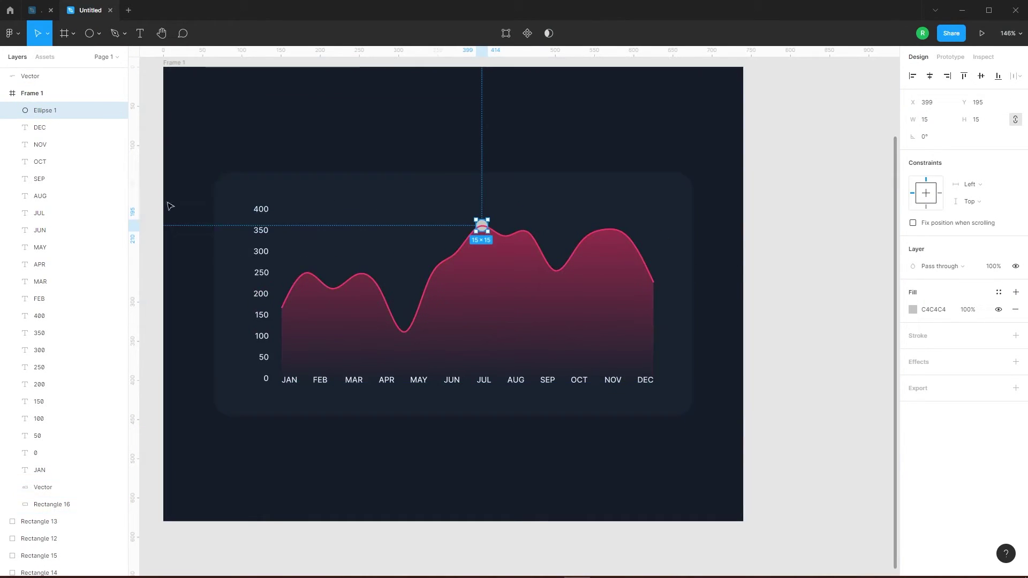
{"action": "left_click_drag", "start_coordinate": [30, 76], "coordinate": [33, 121]}
{"action": "left_click", "coordinate": [814, 227]}
{"action": "scroll", "coordinate": [428, 218], "scroll_direction": "up", "scroll_amount": 2}
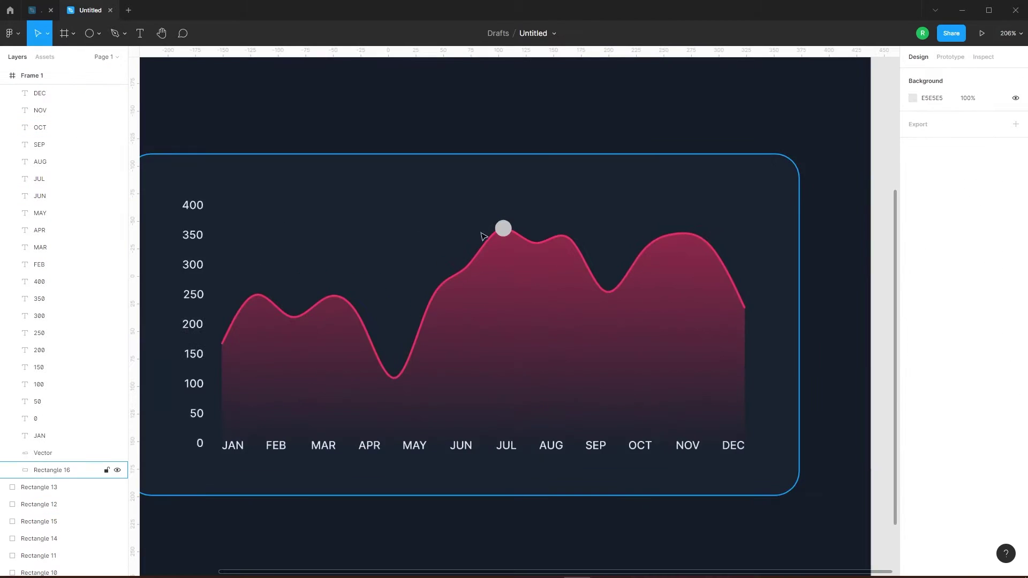
- Set the circle's fill to white, FFFFFF
{"action": "left_click", "coordinate": [503, 228]}
{"action": "scroll", "coordinate": [464, 232], "scroll_direction": "down", "scroll_amount": 2}
{"action": "left_click", "coordinate": [913, 309]}
{"action": "left_click_drag", "start_coordinate": [784, 328], "coordinate": [771, 306]}
{"action": "left_click", "coordinate": [847, 211]}
- Set the circle's fill to the chart line's pink F4405F by sampling it from the line
{"action": "left_click", "coordinate": [498, 229]}
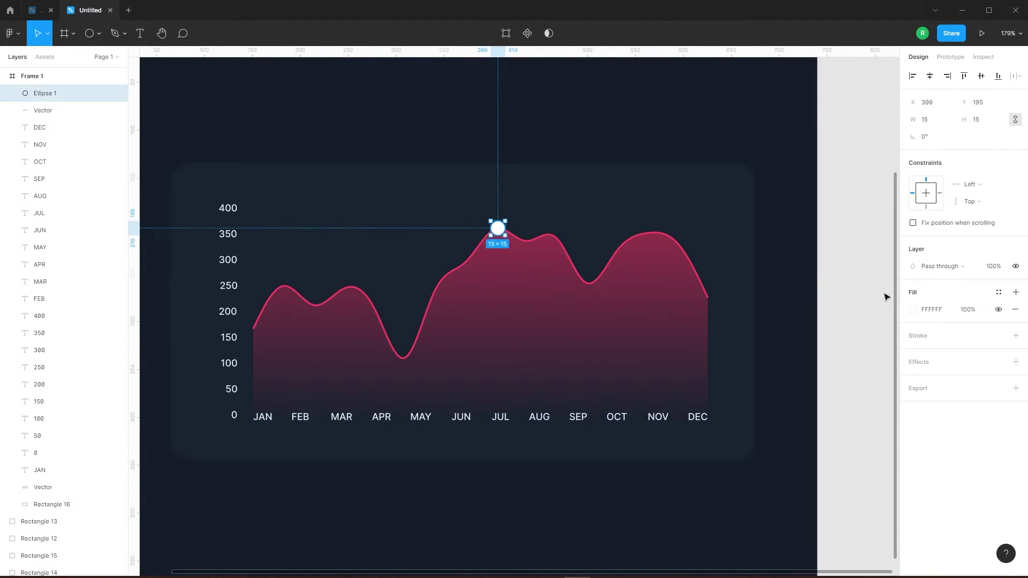
{"action": "left_click", "coordinate": [913, 310]}
{"action": "left_click", "coordinate": [787, 456]}
{"action": "scroll", "coordinate": [643, 234], "scroll_direction": "up", "scroll_amount": 5}
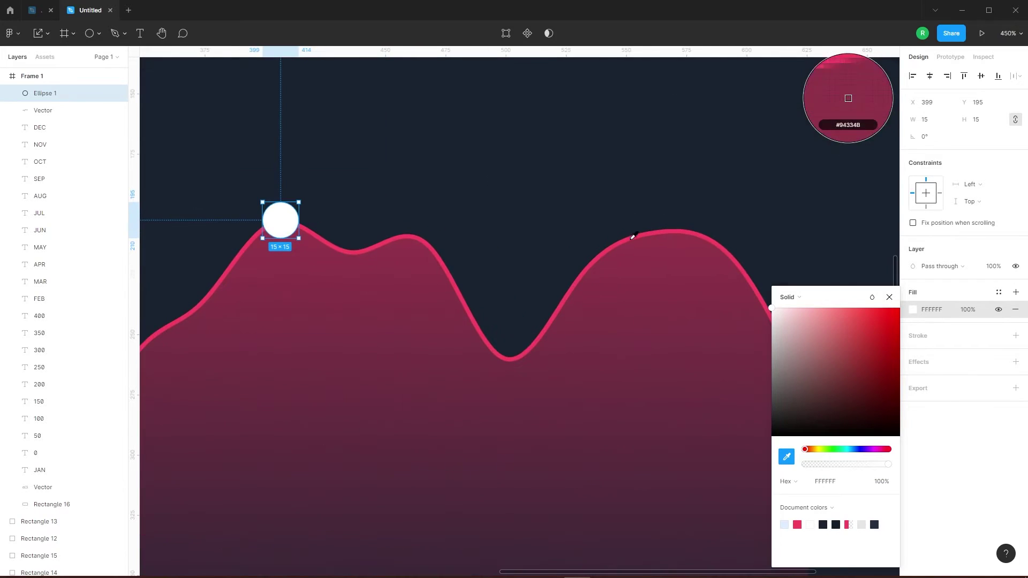
{"action": "left_click", "coordinate": [629, 244]}
{"action": "scroll", "coordinate": [636, 175], "scroll_direction": "down", "scroll_amount": 5}
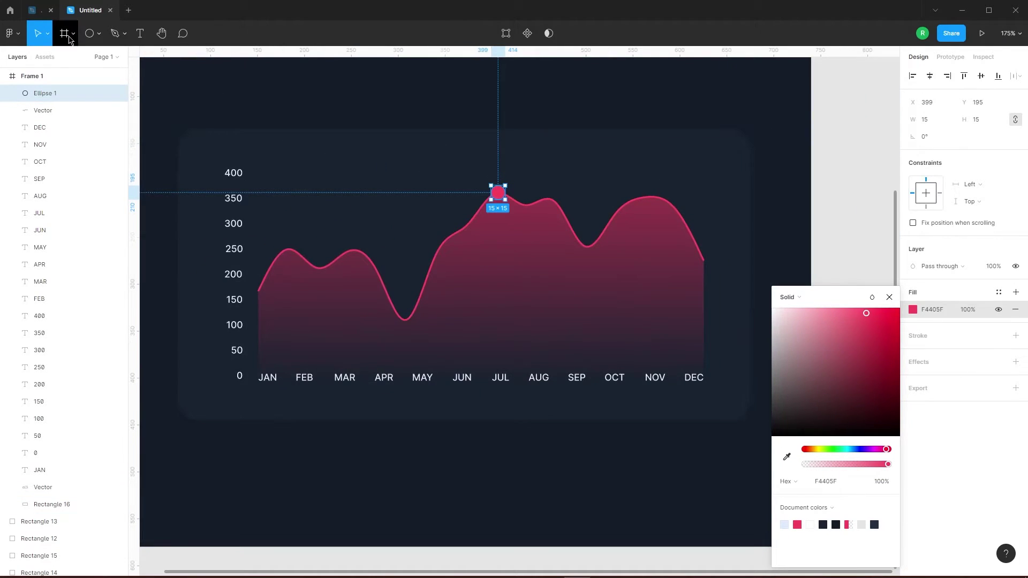
{"action": "left_click", "coordinate": [862, 234]}
- Duplicate the pink circle in place and shrink the copy about its centre to 7 × 7 px
{"action": "left_click", "coordinate": [498, 193]}
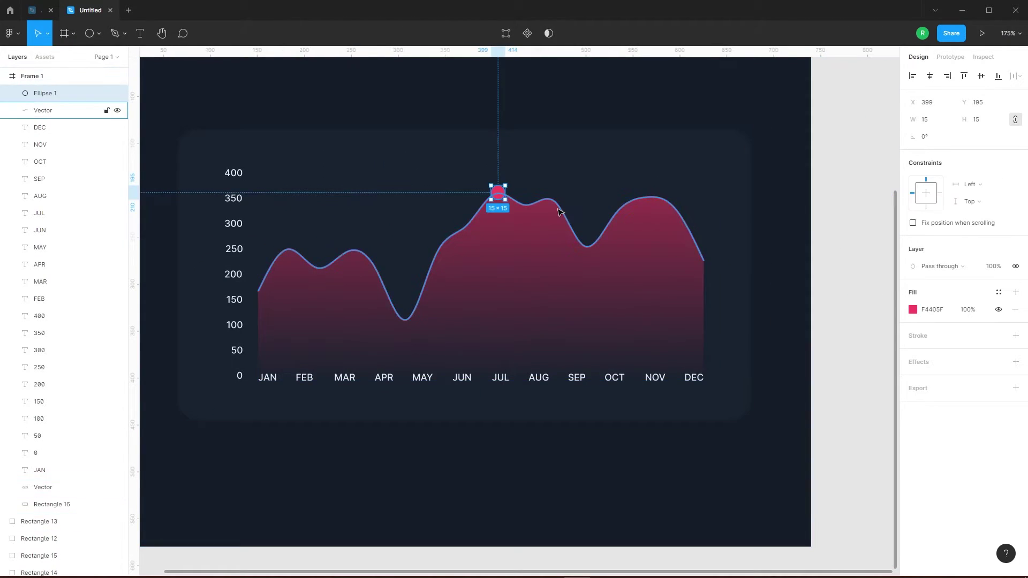
{"action": "scroll", "coordinate": [515, 191], "scroll_direction": "up", "scroll_amount": 6}
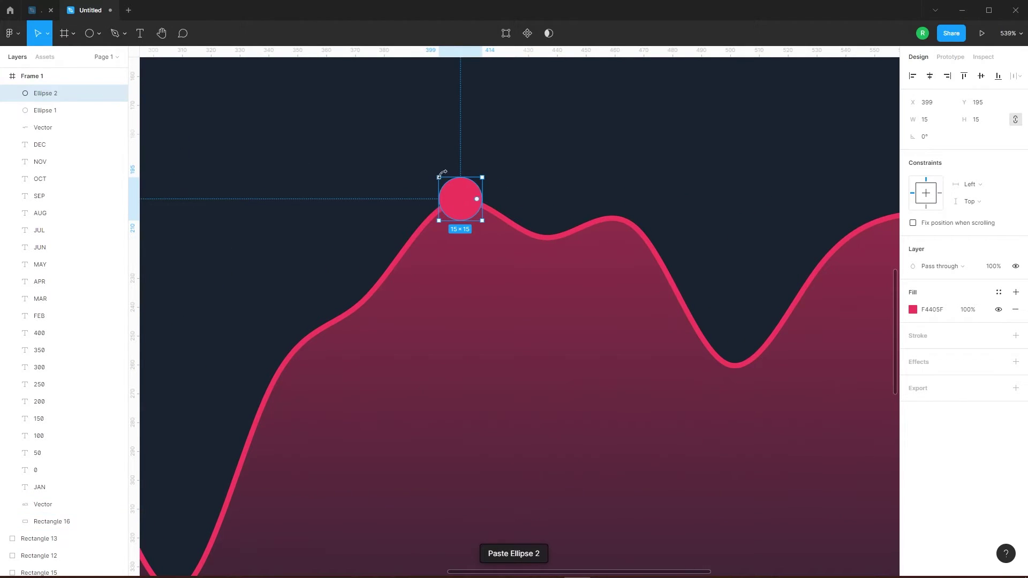
{"action": "scroll", "coordinate": [445, 179], "scroll_direction": "up", "scroll_amount": 1}
{"action": "key", "text": "alt"}
{"action": "left_click_drag", "start_coordinate": [489, 225], "coordinate": [473, 212]}
- Set the small inner circle's fill to white, FFFFFF
{"action": "left_click", "coordinate": [913, 310]}
{"action": "type", "text": "fff"}
{"action": "key", "text": "Return"}
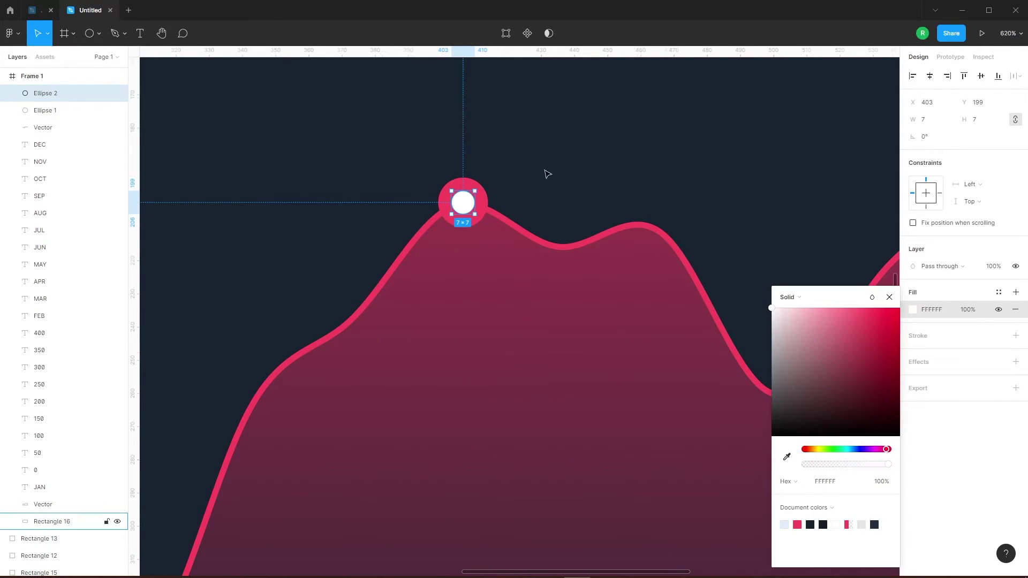
- Add a drop shadow effect to the pink outer circle of the peak marker
{"action": "key", "text": "shift+1"}
{"action": "left_click", "coordinate": [807, 172]}
{"action": "scroll", "coordinate": [519, 199], "scroll_direction": "up", "scroll_amount": 5}
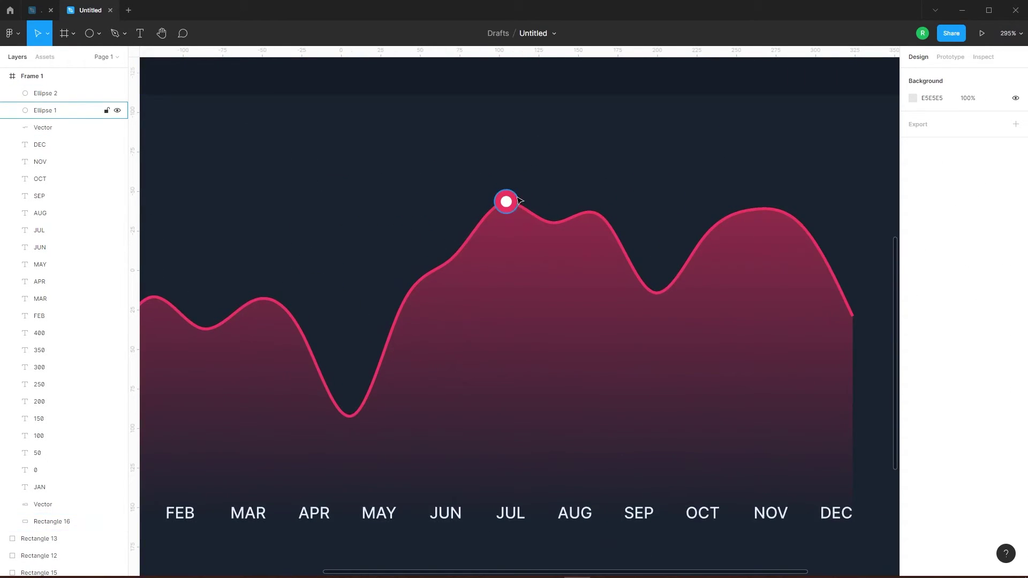
{"action": "left_click", "coordinate": [518, 200]}
{"action": "left_click", "coordinate": [949, 364]}
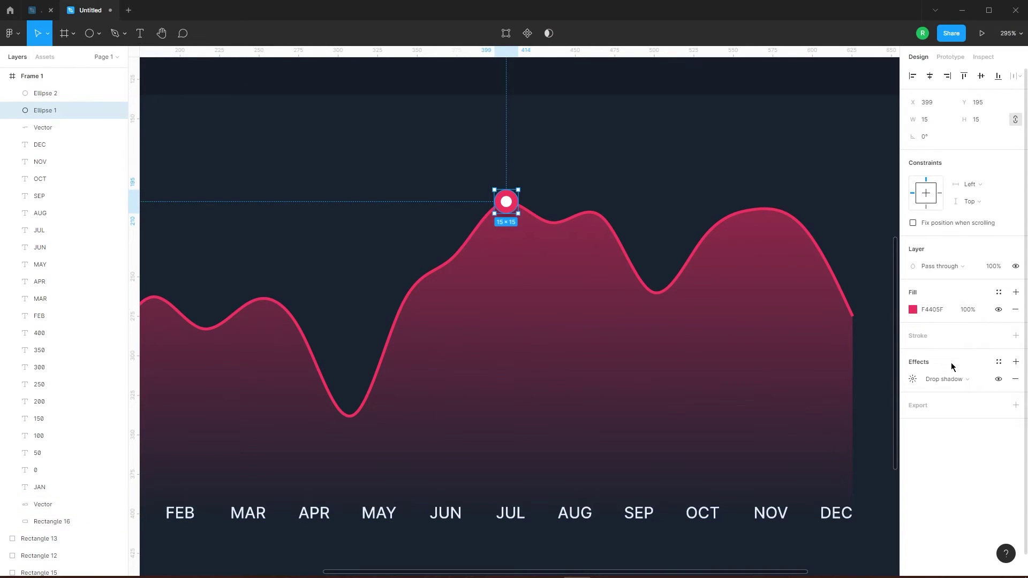
- Set the circle's drop shadow to Y offset 0 and colour F4405F by sampling the chart's pink
{"action": "left_click", "coordinate": [913, 380]}
{"action": "scroll", "coordinate": [619, 268], "scroll_direction": "up", "scroll_amount": 1}
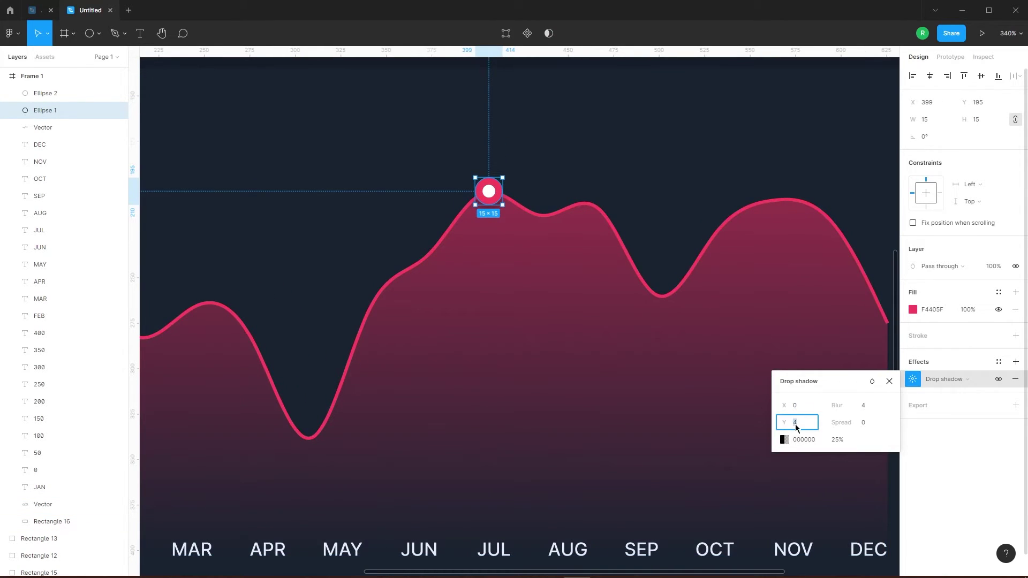
{"action": "left_click", "coordinate": [785, 439]}
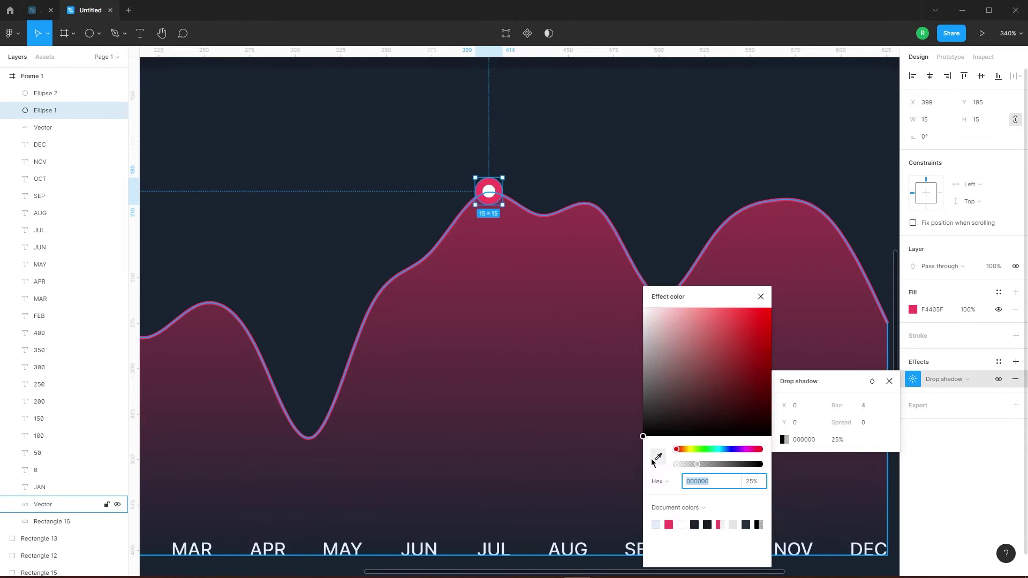
{"action": "left_click", "coordinate": [662, 456]}
{"action": "scroll", "coordinate": [526, 214], "scroll_direction": "up", "scroll_amount": 7}
{"action": "left_click", "coordinate": [428, 231]}
{"action": "scroll", "coordinate": [541, 185], "scroll_direction": "down", "scroll_amount": 8}
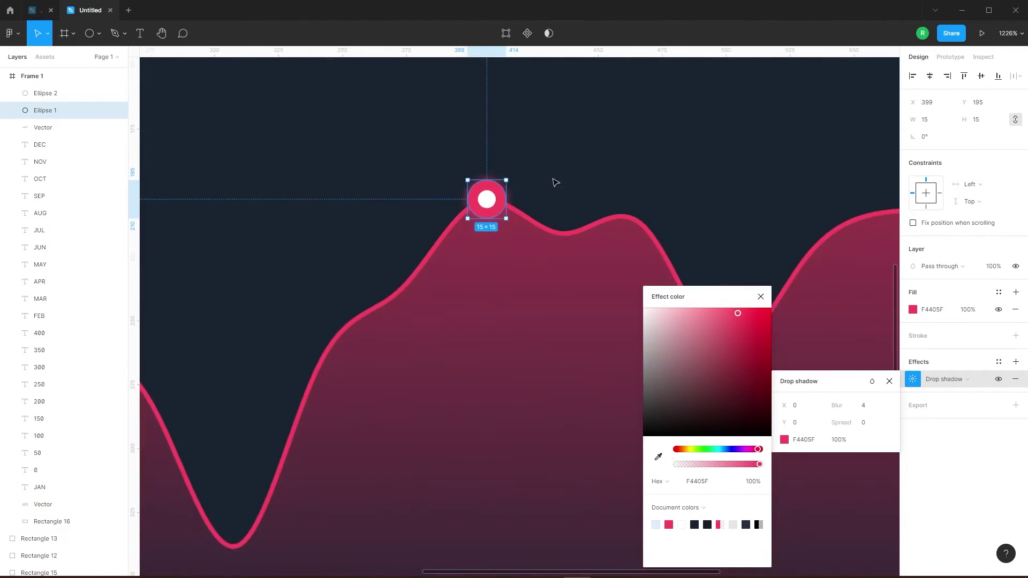
{"action": "left_click", "coordinate": [763, 298]}
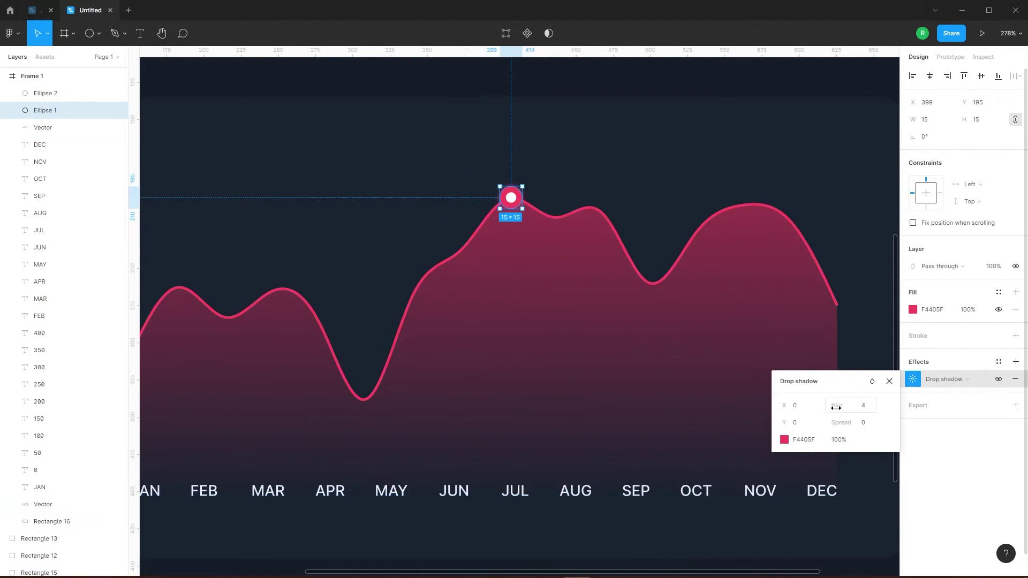
- Set the drop shadow's opacity to 60%
{"action": "key", "text": "BackSpace"}
{"action": "key", "text": "ctrl+z"}
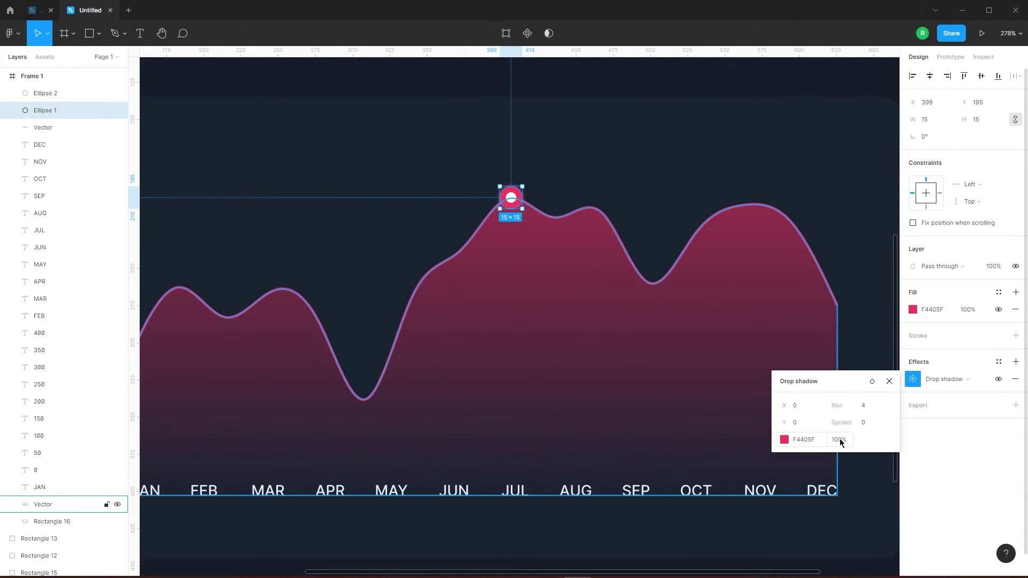
{"action": "type", "text": "90"}
{"action": "key", "text": "Return"}
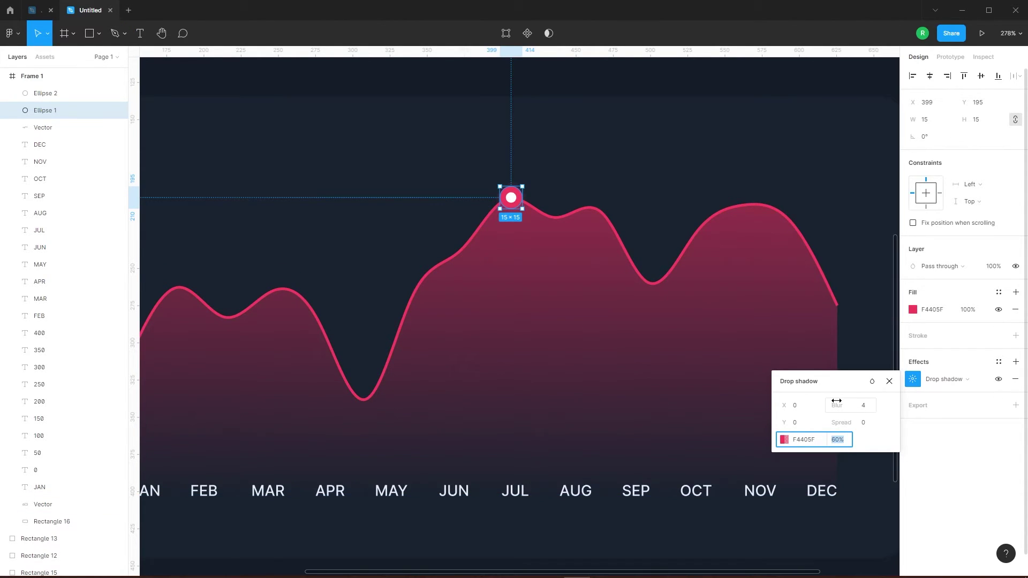
{"action": "left_click", "coordinate": [889, 382]}
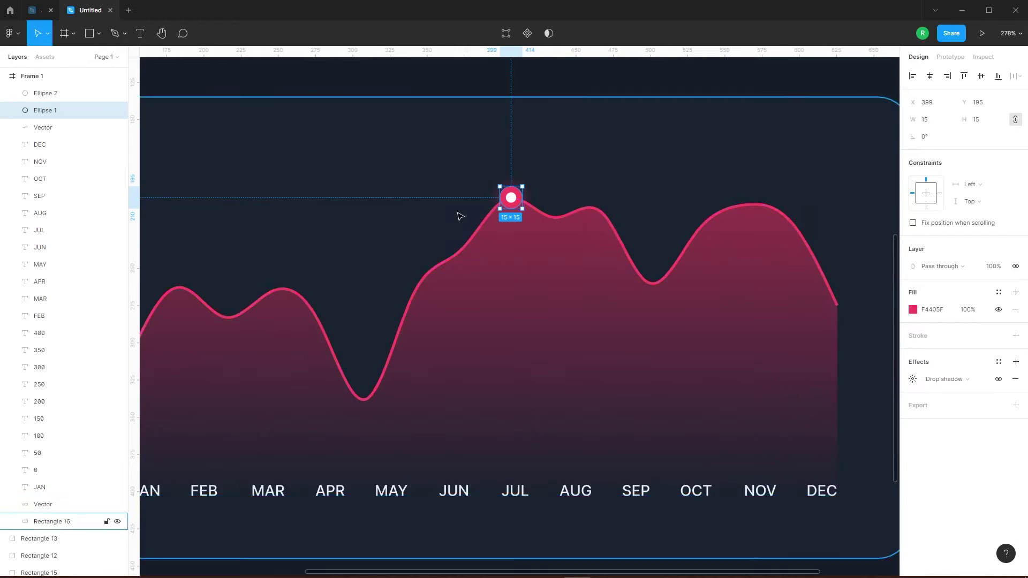
- Draw a rectangle about 69 × 23 px just above the peak marker
{"action": "scroll", "coordinate": [457, 214], "scroll_direction": "down", "scroll_amount": 5}
{"action": "left_click", "coordinate": [420, 140]}
{"action": "scroll", "coordinate": [409, 162], "scroll_direction": "up", "scroll_amount": 1}
{"action": "scroll", "coordinate": [410, 163], "scroll_direction": "up", "scroll_amount": 1}
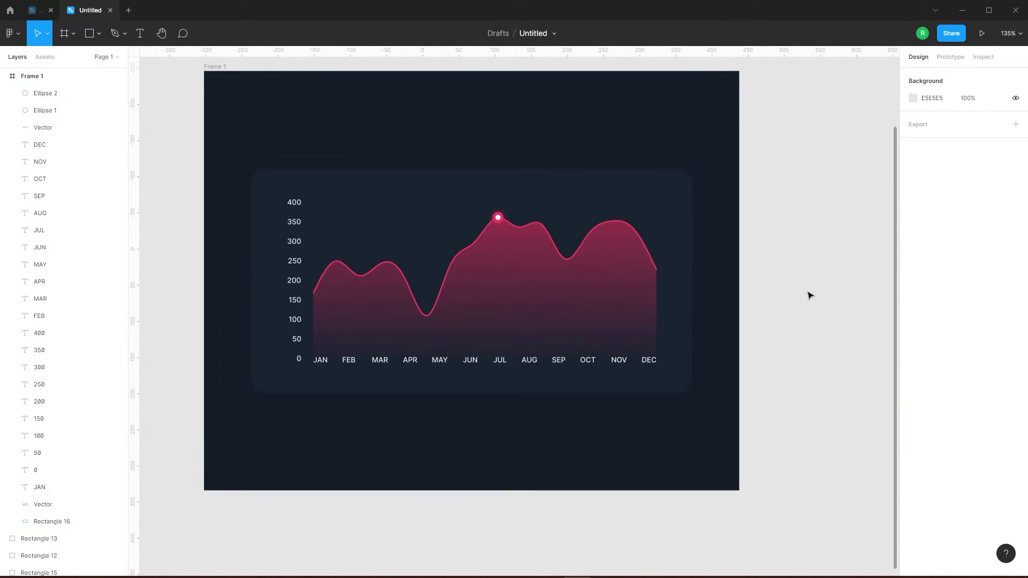
{"action": "scroll", "coordinate": [421, 153], "scroll_direction": "up", "scroll_amount": 1}
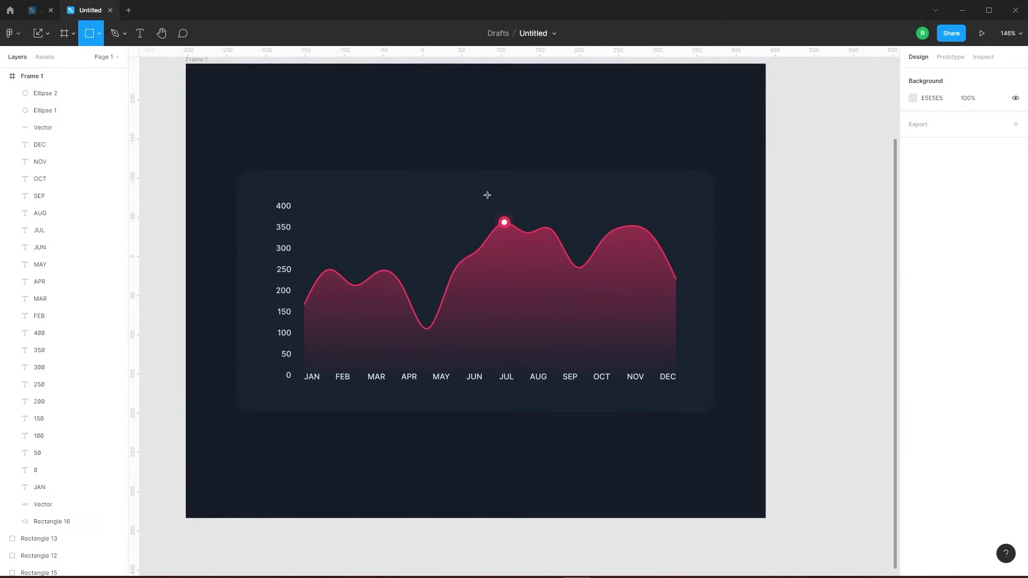
{"action": "scroll", "coordinate": [487, 195], "scroll_direction": "up", "scroll_amount": 3}
{"action": "left_click_drag", "start_coordinate": [471, 194], "coordinate": [550, 217]}
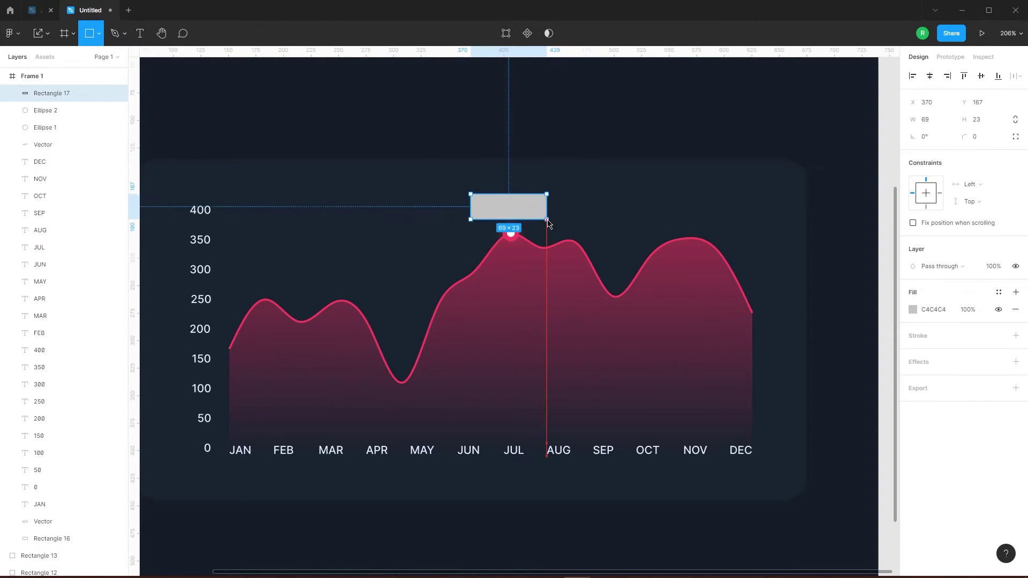
- Resize the rectangle above the peak marker to 70 × 20 px
{"action": "scroll", "coordinate": [512, 207], "scroll_direction": "up", "scroll_amount": 4}
{"action": "left_click_drag", "start_coordinate": [587, 208], "coordinate": [592, 207]}
{"action": "left_click", "coordinate": [977, 120]}
{"action": "key", "text": "Down"}
- Round the rectangle's corners to a radius of 6 px
{"action": "scroll", "coordinate": [579, 197], "scroll_direction": "up", "scroll_amount": 4}
{"action": "left_click", "coordinate": [595, 171]}
{"action": "left_click", "coordinate": [561, 199]}
{"action": "left_click_drag", "start_coordinate": [591, 185], "coordinate": [581, 201]}
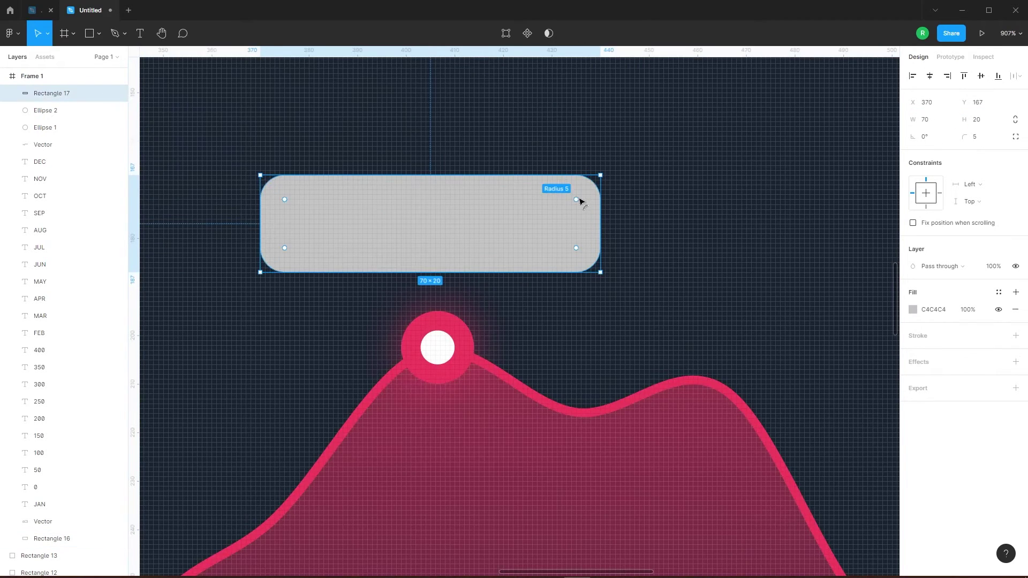
{"action": "scroll", "coordinate": [572, 204], "scroll_direction": "down", "scroll_amount": 8}
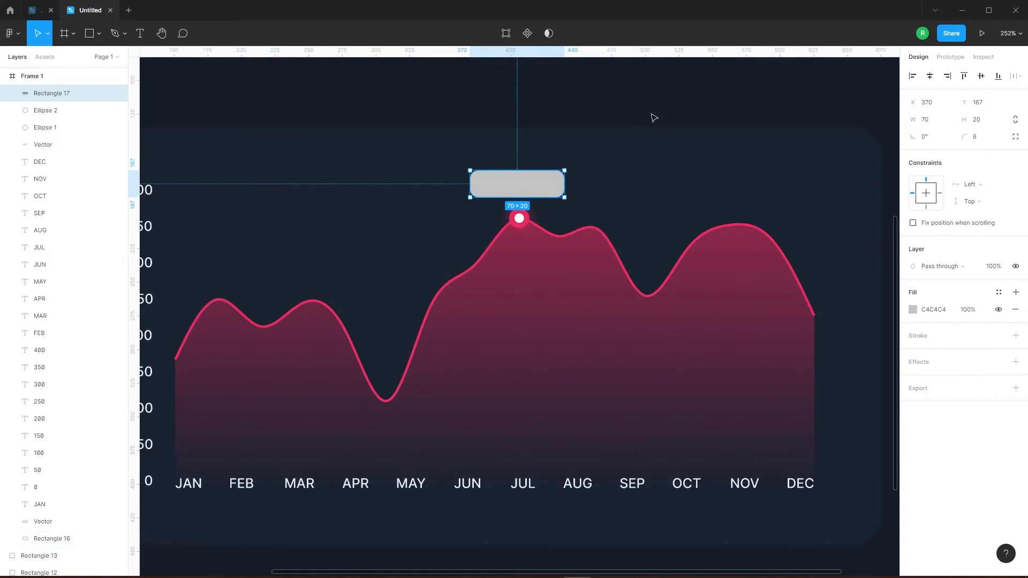
{"action": "left_click", "coordinate": [654, 117]}
- Draw a triangle about 14 × 14 px between the rounded rectangle and the peak marker
{"action": "scroll", "coordinate": [600, 119], "scroll_direction": "up", "scroll_amount": 3}
{"action": "left_click", "coordinate": [99, 34]}
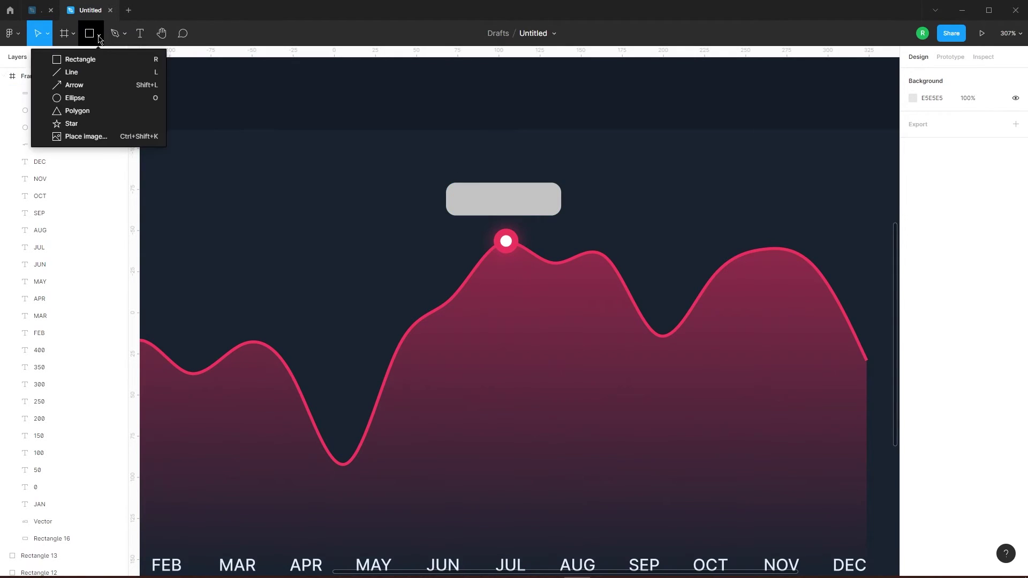
{"action": "left_click", "coordinate": [103, 117]}
{"action": "scroll", "coordinate": [572, 246], "scroll_direction": "up", "scroll_amount": 5}
{"action": "left_click_drag", "start_coordinate": [440, 177], "coordinate": [472, 201]}
{"action": "key", "text": "Down"}
- Flip the triangle vertically so it points at the marker, and round its corners
{"action": "right_click", "coordinate": [460, 200]}
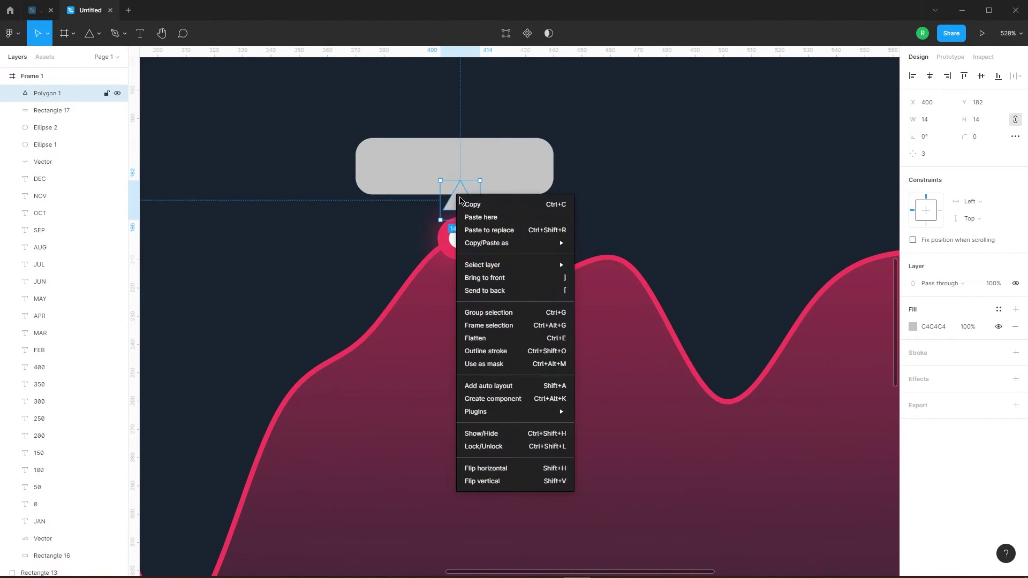
{"action": "left_click", "coordinate": [508, 481]}
{"action": "scroll", "coordinate": [510, 263], "scroll_direction": "up", "scroll_amount": 5}
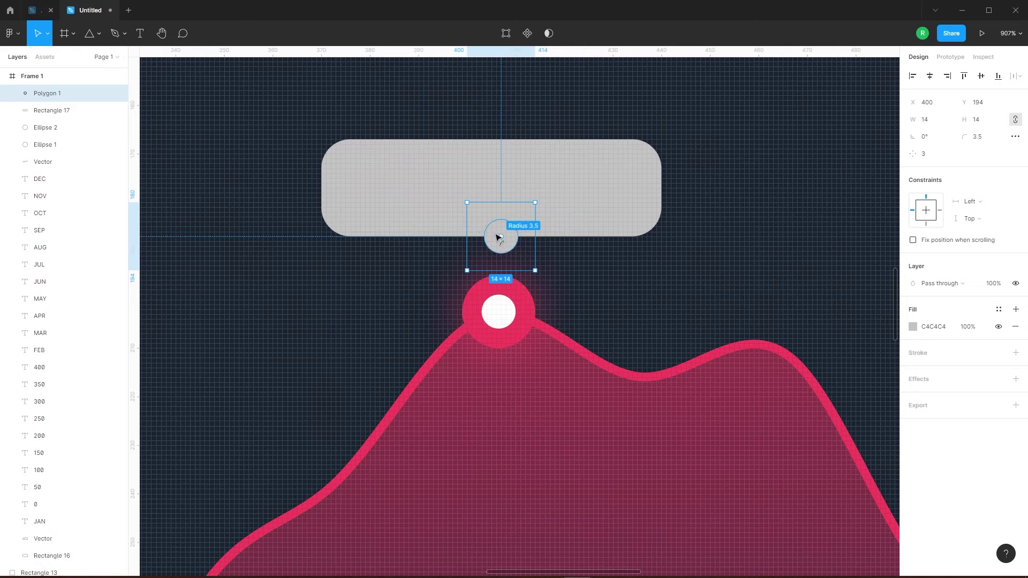
- Combine the rounded rectangle and the triangle with a Union operation
{"action": "left_click", "coordinate": [509, 177], "text": "shift"}
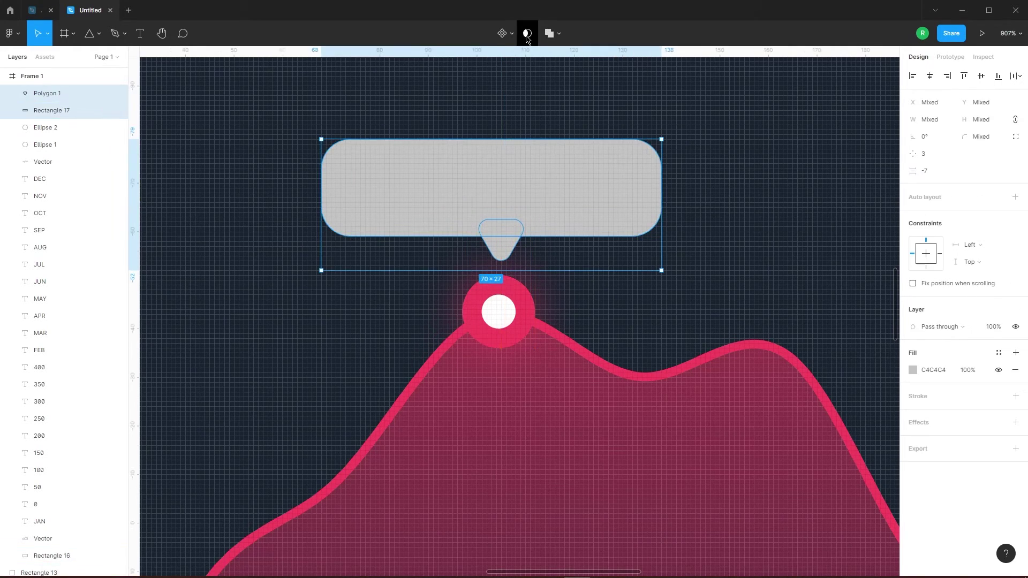
{"action": "left_click", "coordinate": [546, 33]}
{"action": "scroll", "coordinate": [482, 152], "scroll_direction": "down", "scroll_amount": 10}
{"action": "scroll", "coordinate": [466, 292], "scroll_direction": "down", "scroll_amount": 5}
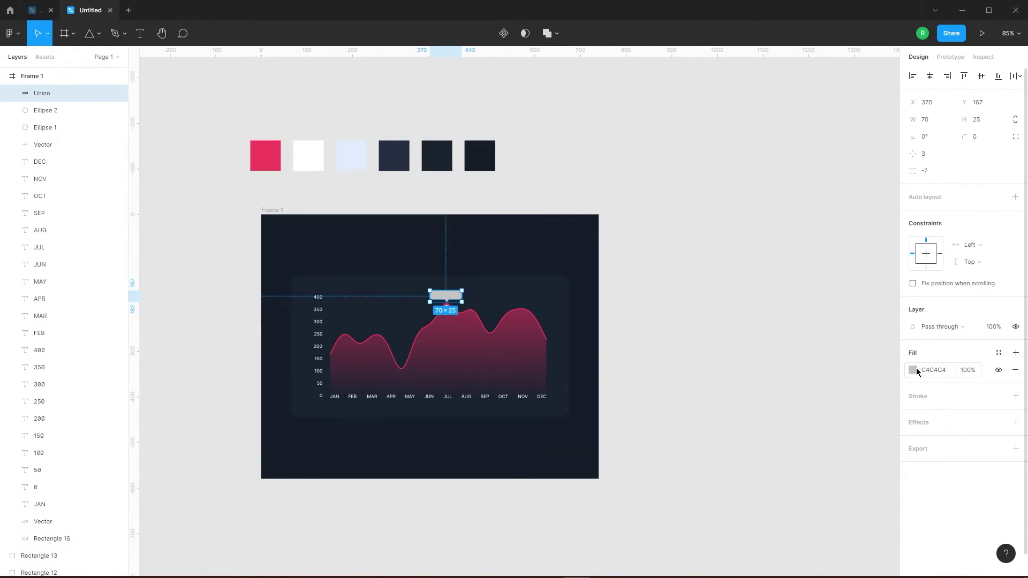
- Fill the united bubble shape with the dark slate colour sampled from the fourth palette swatch
{"action": "left_click", "coordinate": [914, 370]}
{"action": "left_click", "coordinate": [787, 457]}
{"action": "left_click", "coordinate": [392, 155]}
{"action": "left_click", "coordinate": [700, 156]}
{"action": "scroll", "coordinate": [415, 316], "scroll_direction": "up", "scroll_amount": 6}
{"action": "scroll", "coordinate": [577, 243], "scroll_direction": "up", "scroll_amount": 4}
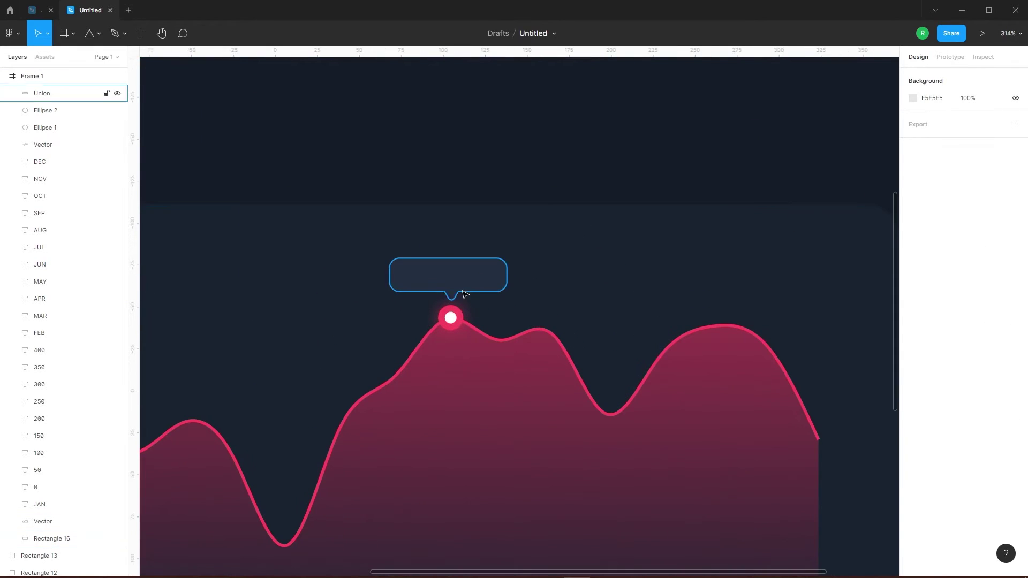
- Undo the bubble's fill and the union of its two shapes
{"action": "key", "text": "ctrl+z"}
{"action": "key", "text": "ctrl+z"}
{"action": "key", "text": "ctrl+z"}
{"action": "key", "text": "ctrl+z"}
- Align the triangle and the rounded rectangle on their horizontal centres and merge them with Union
{"action": "left_click", "coordinate": [469, 273], "text": "shift"}
{"action": "left_click", "coordinate": [932, 76]}
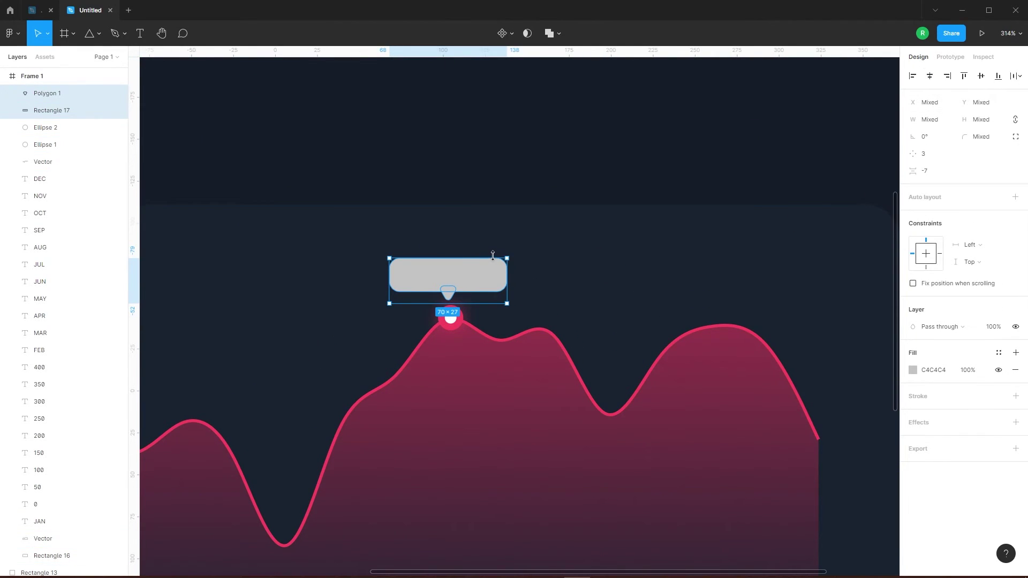
{"action": "left_click", "coordinate": [549, 33]}
- Shift the bubble to X 372 over the peak marker and fill it with the fourth palette swatch's dark slate
{"action": "left_click_drag", "start_coordinate": [459, 275], "coordinate": [463, 275]}
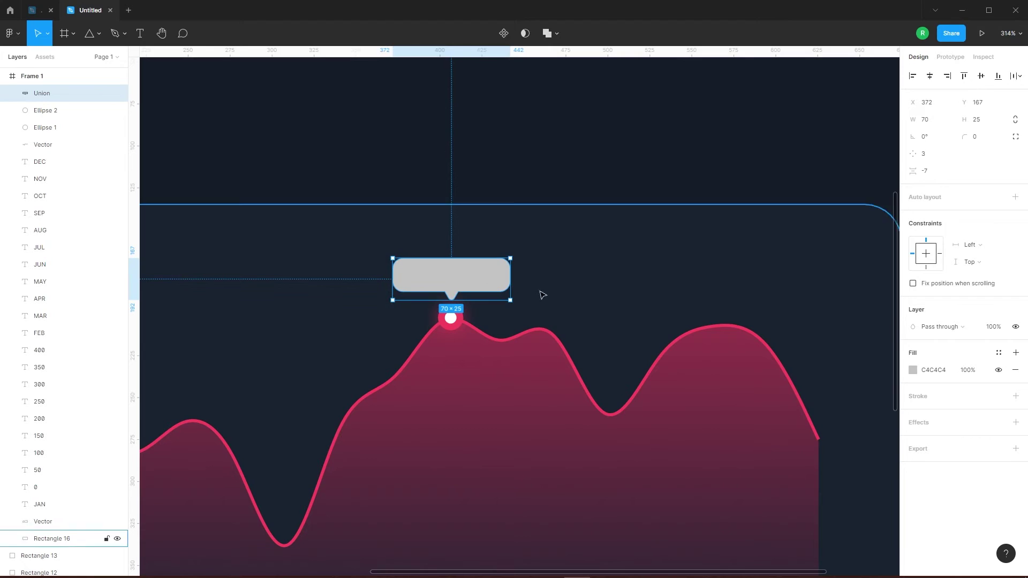
{"action": "left_click", "coordinate": [913, 370]}
{"action": "scroll", "coordinate": [421, 218], "scroll_direction": "down", "scroll_amount": 5}
{"action": "scroll", "coordinate": [420, 218], "scroll_direction": "up", "scroll_amount": 4}
{"action": "left_click", "coordinate": [788, 456]}
{"action": "left_click", "coordinate": [325, 184]}
{"action": "left_click", "coordinate": [649, 216]}
- Add the text "$ 350.00" over the bubble and set it to Bold
{"action": "scroll", "coordinate": [536, 257], "scroll_direction": "down", "scroll_amount": 3}
{"action": "scroll", "coordinate": [371, 319], "scroll_direction": "up", "scroll_amount": 3}
{"action": "left_click", "coordinate": [139, 33]}
{"action": "left_click", "coordinate": [440, 310]}
{"action": "scroll", "coordinate": [399, 326], "scroll_direction": "up", "scroll_amount": 3}
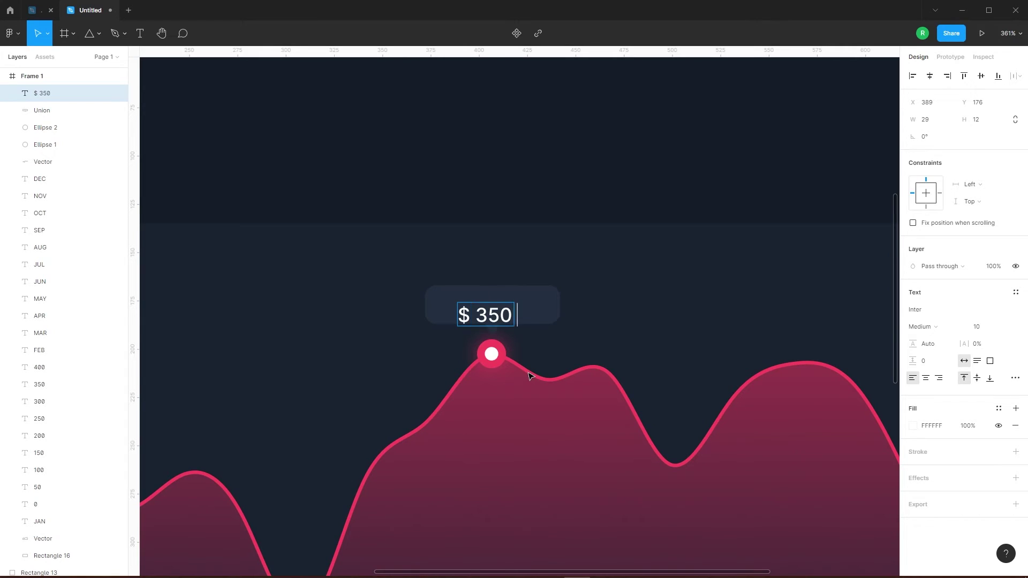
{"action": "scroll", "coordinate": [207, 289], "scroll_direction": "down", "scroll_amount": 3}
{"action": "left_click", "coordinate": [922, 327]}
{"action": "left_click", "coordinate": [927, 352]}
- Centre the "$ 350.00" label inside the bubble above the peak marker
{"action": "left_click_drag", "start_coordinate": [402, 306], "coordinate": [395, 299]}
{"action": "scroll", "coordinate": [394, 297], "scroll_direction": "up", "scroll_amount": 8}
{"action": "left_click_drag", "start_coordinate": [456, 287], "coordinate": [451, 287]}
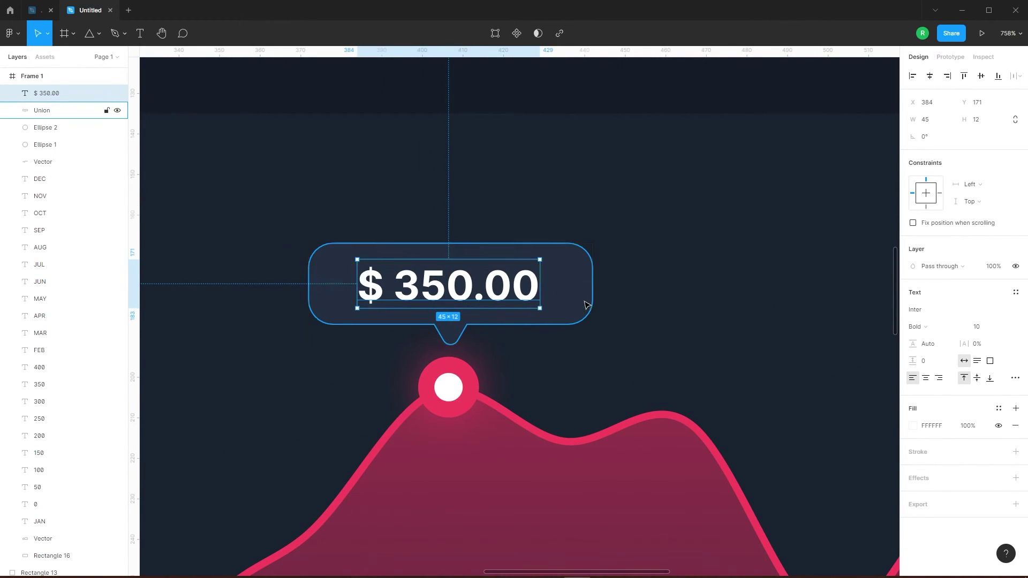
{"action": "scroll", "coordinate": [568, 284], "scroll_direction": "down", "scroll_amount": 10}
{"action": "left_click", "coordinate": [794, 236]}
{"action": "scroll", "coordinate": [782, 168], "scroll_direction": "up", "scroll_amount": 5}
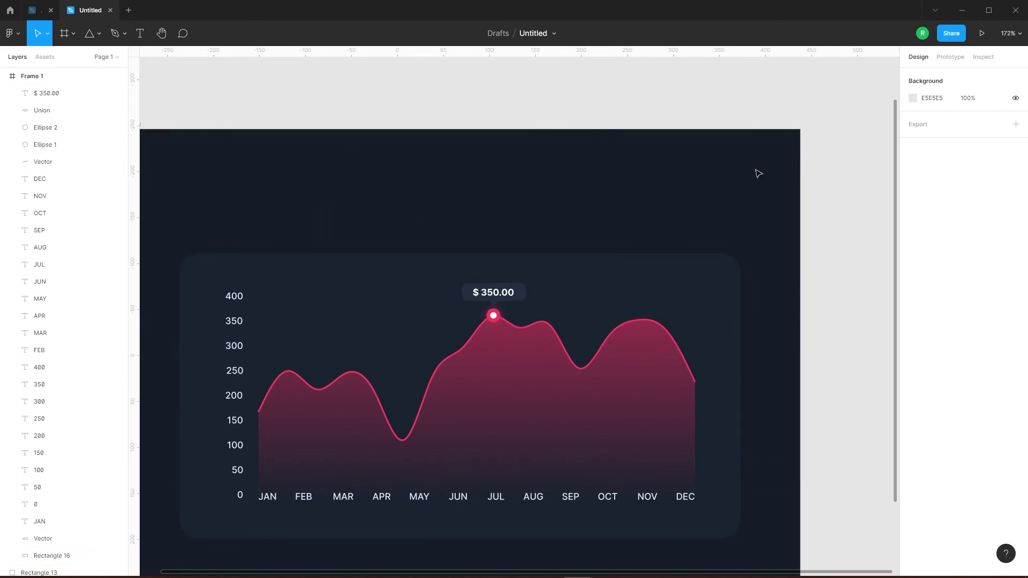
{"action": "left_click", "coordinate": [495, 293]}
{"action": "key", "text": "Right"}
{"action": "left_click", "coordinate": [866, 274]}
- Move the whole chart card with all its contents down about 12 px in the frame
{"action": "scroll", "coordinate": [869, 276], "scroll_direction": "down", "scroll_amount": 1}
{"action": "scroll", "coordinate": [868, 277], "scroll_direction": "down", "scroll_amount": 3}
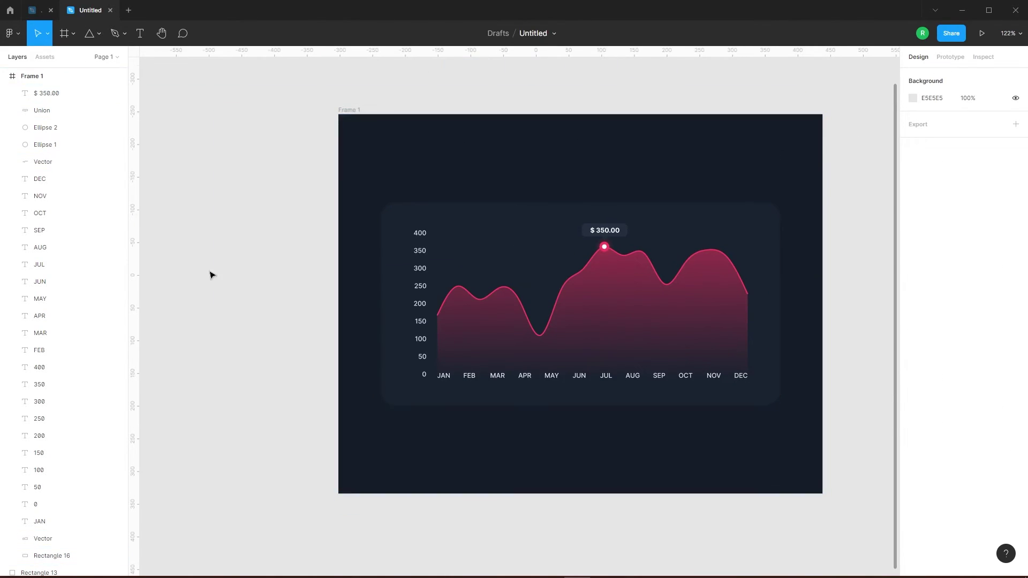
{"action": "scroll", "coordinate": [349, 265], "scroll_direction": "down", "scroll_amount": 1}
{"action": "left_click_drag", "start_coordinate": [351, 177], "coordinate": [740, 420]}
{"action": "key", "text": "shift+Down"}
{"action": "key", "text": "Down"}
{"action": "key", "text": "Down"}
{"action": "left_click", "coordinate": [812, 155]}
- Draw a rectangle about 80 × 23 px above the card, flush with the card's left edge
{"action": "scroll", "coordinate": [812, 154], "scroll_direction": "up", "scroll_amount": 1}
{"action": "scroll", "coordinate": [813, 154], "scroll_direction": "up", "scroll_amount": 1}
{"action": "left_click", "coordinate": [99, 33]}
{"action": "left_click", "coordinate": [110, 57]}
{"action": "scroll", "coordinate": [431, 303], "scroll_direction": "up", "scroll_amount": 4}
{"action": "left_click_drag", "start_coordinate": [339, 215], "coordinate": [390, 239]}
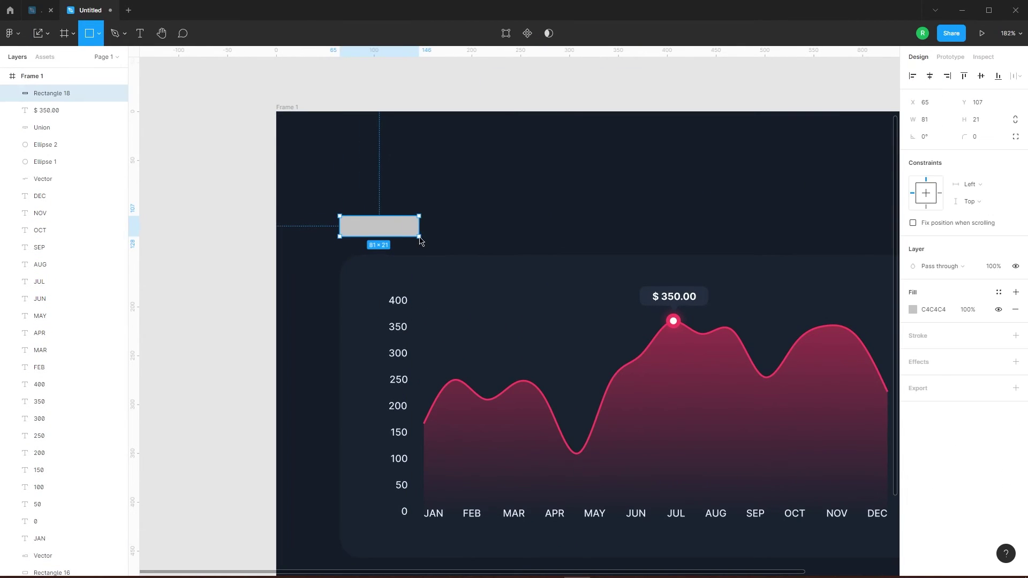
- Replace the small rectangle's fill with a stroke in colour 192330 sampled from the design
{"action": "left_click", "coordinate": [1014, 310]}
{"action": "left_click", "coordinate": [1016, 319]}
{"action": "left_click", "coordinate": [913, 337]}
{"action": "left_click", "coordinate": [787, 457]}
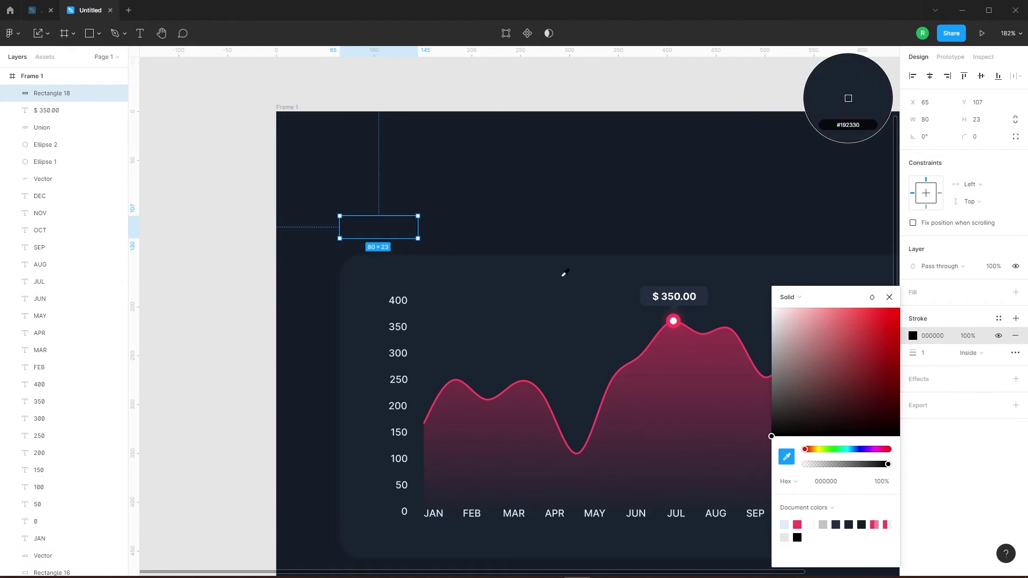
{"action": "left_click", "coordinate": [592, 303]}
- Set the small rectangle's stroke width to 2
{"action": "left_click", "coordinate": [933, 354]}
{"action": "type", "text": "2"}
{"action": "key", "text": "Return"}
{"action": "left_click", "coordinate": [220, 222]}
- Round the outlined rectangle's corners to 8 px and set its height to 24 px
{"action": "scroll", "coordinate": [383, 233], "scroll_direction": "up", "scroll_amount": 4}
{"action": "left_click", "coordinate": [471, 188]}
{"action": "left_click_drag", "start_coordinate": [476, 192], "coordinate": [463, 211]}
{"action": "scroll", "coordinate": [329, 217], "scroll_direction": "down", "scroll_amount": 3}
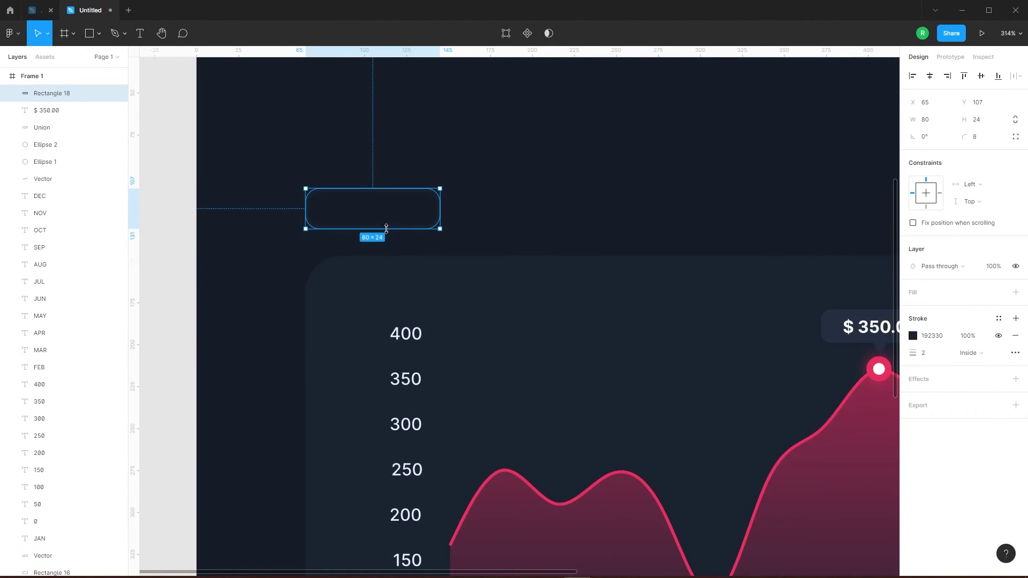
{"action": "scroll", "coordinate": [306, 202], "scroll_direction": "down", "scroll_amount": 3}
- Move the outlined rectangle up to Y 105, away from the card's upper edge
{"action": "left_click", "coordinate": [341, 210]}
{"action": "left_click_drag", "start_coordinate": [341, 216], "coordinate": [341, 214]}
{"action": "key", "text": "alt"}
{"action": "scroll", "coordinate": [310, 215], "scroll_direction": "down", "scroll_amount": 4}
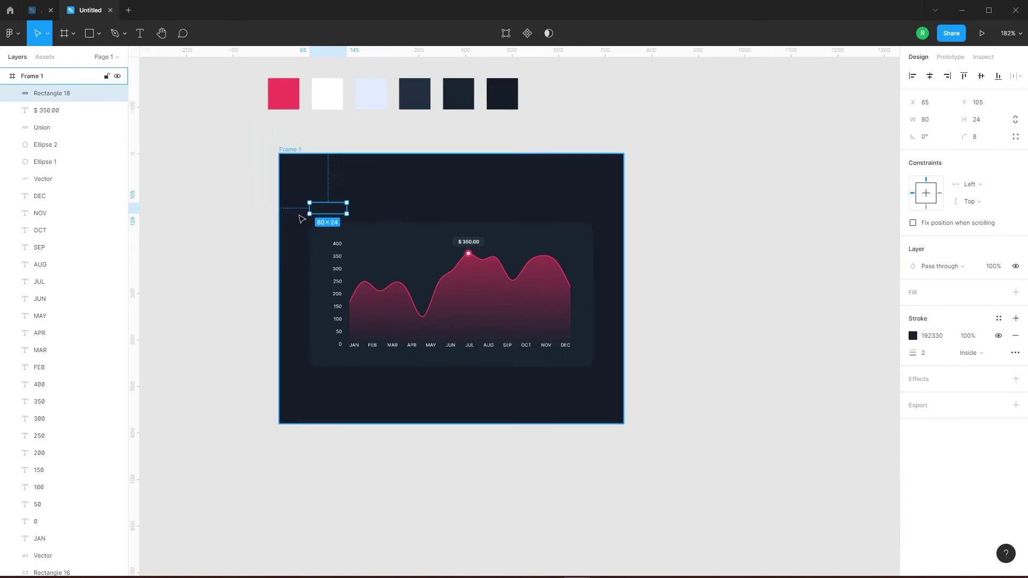
{"action": "scroll", "coordinate": [241, 150], "scroll_direction": "up", "scroll_amount": 2}
{"action": "key", "text": "Escape"}
- Add the text "Monthly" at the outlined rectangle above the card
{"action": "key", "text": "t"}
{"action": "scroll", "coordinate": [390, 266], "scroll_direction": "up", "scroll_amount": 5}
{"action": "left_click", "coordinate": [344, 255]}
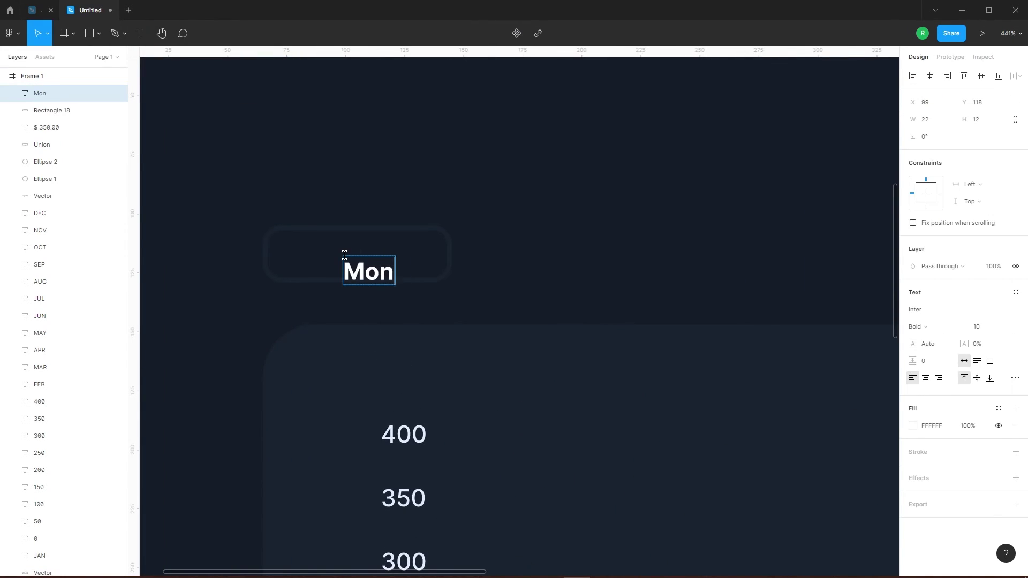
{"action": "key", "text": "Escape"}
- Set the "Monthly" text to Medium weight and position it inside the outlined rectangle
{"action": "left_click", "coordinate": [948, 328]}
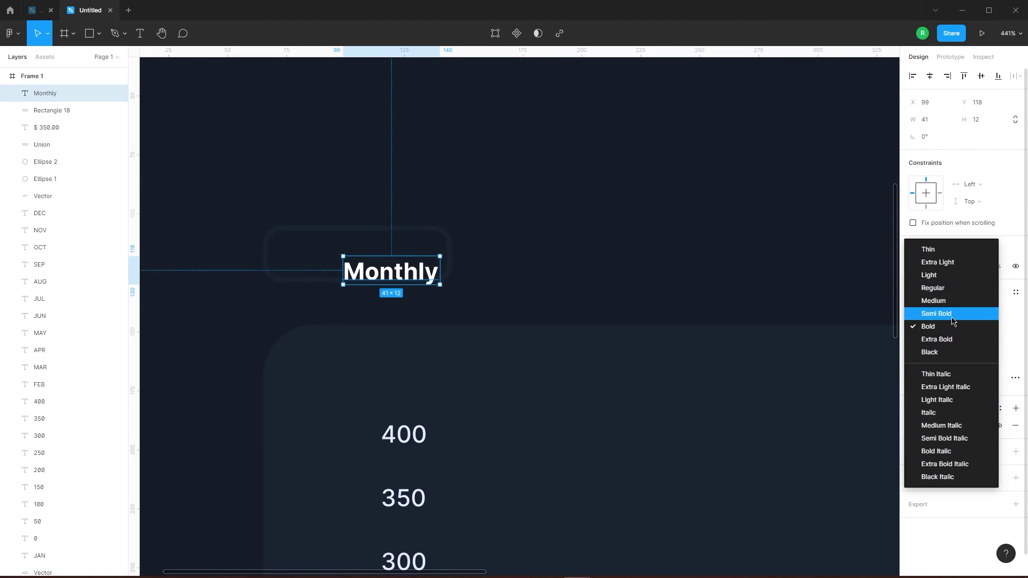
{"action": "left_click", "coordinate": [946, 301]}
{"action": "left_click_drag", "start_coordinate": [396, 270], "coordinate": [355, 255]}
{"action": "key", "text": "Escape"}
- Draw a small downward chevron with the Pen tool beside the "Monthly" text
{"action": "left_click", "coordinate": [110, 44]}
{"action": "scroll", "coordinate": [406, 259], "scroll_direction": "up", "scroll_amount": 5}
{"action": "left_click", "coordinate": [403, 239]}
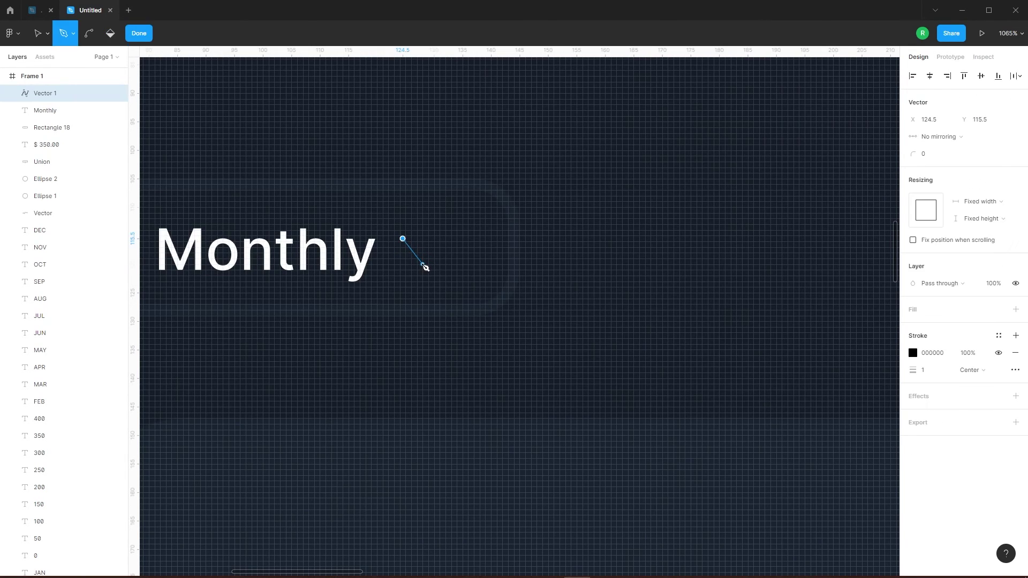
- Set the chevron's stroke colour to E0EDFF by sampling the light blue palette swatch, and finish editing the vector
{"action": "left_click", "coordinate": [912, 354]}
{"action": "scroll", "coordinate": [612, 304], "scroll_direction": "down", "scroll_amount": 10}
{"action": "scroll", "coordinate": [614, 307], "scroll_direction": "up", "scroll_amount": 3}
{"action": "key", "text": "i"}
{"action": "left_click", "coordinate": [635, 250]}
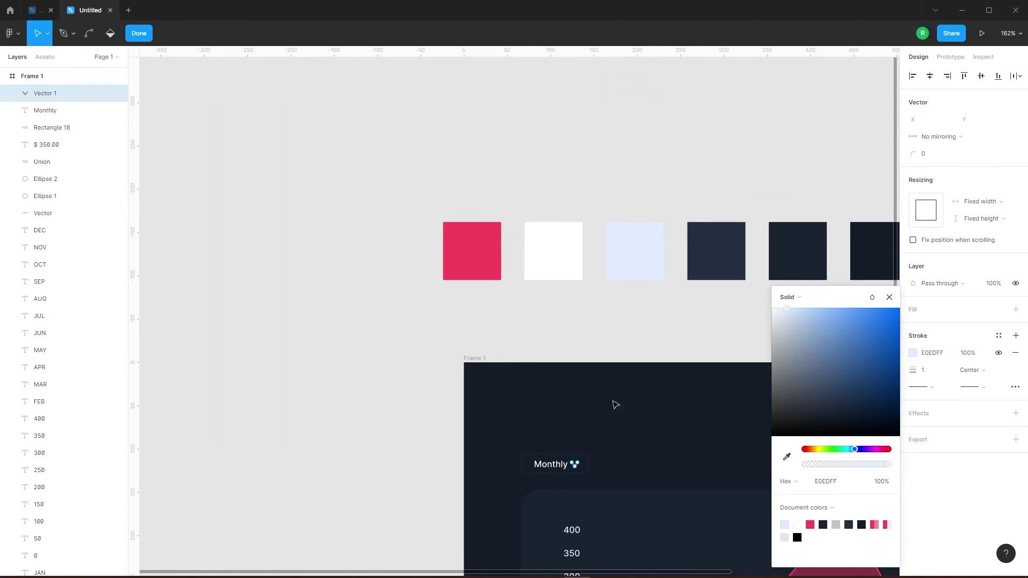
{"action": "scroll", "coordinate": [589, 465], "scroll_direction": "up", "scroll_amount": 3}
{"action": "left_click", "coordinate": [709, 241]}
{"action": "key", "text": "Escape"}
{"action": "key", "text": "Escape"}
- Set the "Monthly" text's fill to E0EDFF by sampling the colour of the chevron beside it
{"action": "scroll", "coordinate": [546, 482], "scroll_direction": "up", "scroll_amount": 7}
{"action": "left_click", "coordinate": [503, 397]}
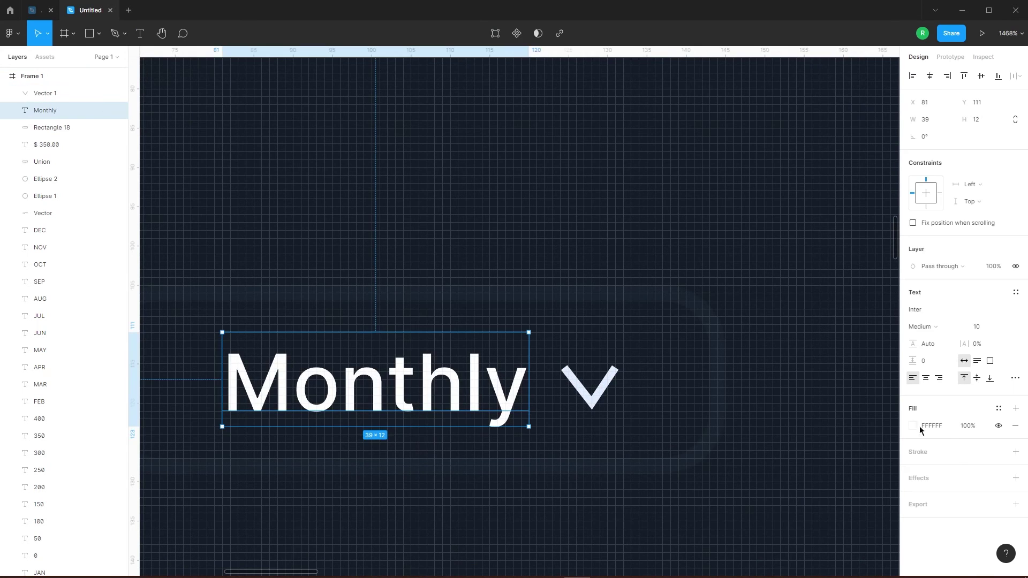
{"action": "left_click", "coordinate": [912, 426]}
{"action": "left_click", "coordinate": [787, 459]}
{"action": "left_click", "coordinate": [580, 387]}
{"action": "scroll", "coordinate": [496, 297], "scroll_direction": "down", "scroll_amount": 7}
- Duplicate the complete Monthly dropdown, including its text, chevron and outline, to above the card's right end
{"action": "left_click", "coordinate": [473, 281]}
{"action": "left_click", "coordinate": [468, 313]}
{"action": "left_click", "coordinate": [518, 315], "text": "shift"}
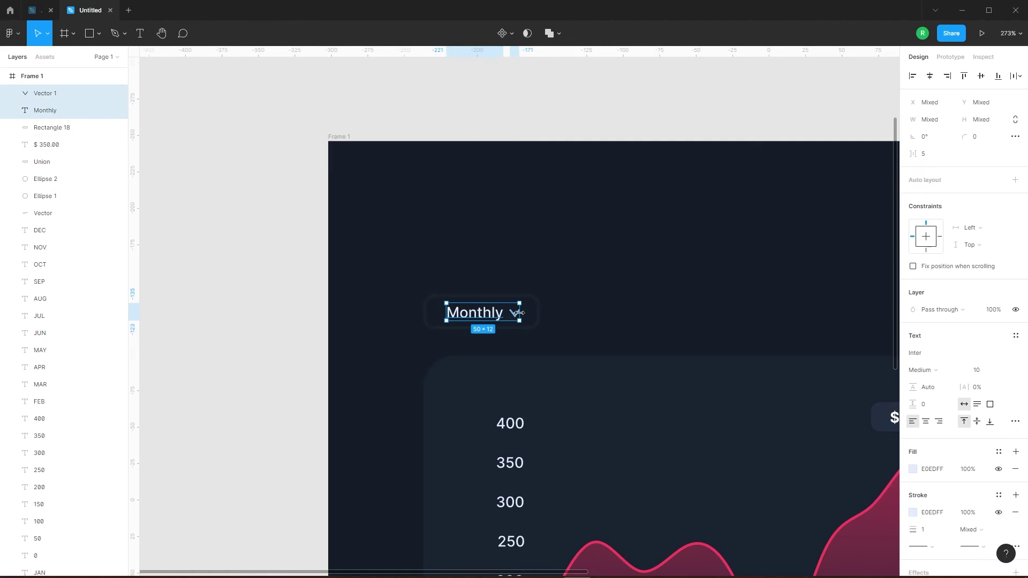
{"action": "scroll", "coordinate": [144, 202], "scroll_direction": "down", "scroll_amount": 3}
{"action": "left_click_drag", "start_coordinate": [252, 218], "coordinate": [673, 250]}
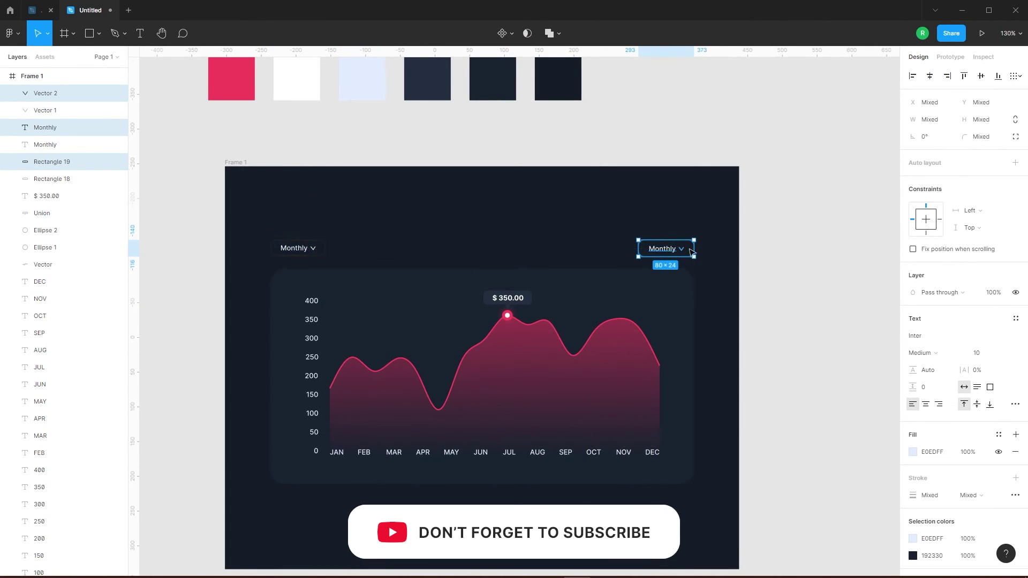
- Change the duplicated dropdown's text to "2021" and move its chevron closer to the text
{"action": "scroll", "coordinate": [768, 247], "scroll_direction": "up", "scroll_amount": 5}
{"action": "left_click", "coordinate": [768, 247]}
{"action": "double_click", "coordinate": [478, 254]}
{"action": "type", "text": "202"}
{"action": "left_click_drag", "start_coordinate": [502, 253], "coordinate": [471, 252]}
- Narrow the 2021 dropdown's outline to 64 × 24 and position the text and chevron centrally inside it
{"action": "left_click", "coordinate": [517, 255]}
{"action": "left_click", "coordinate": [422, 259]}
{"action": "left_click", "coordinate": [472, 255], "text": "shift"}
{"action": "key", "text": "Left"}
{"action": "left_click", "coordinate": [502, 261]}
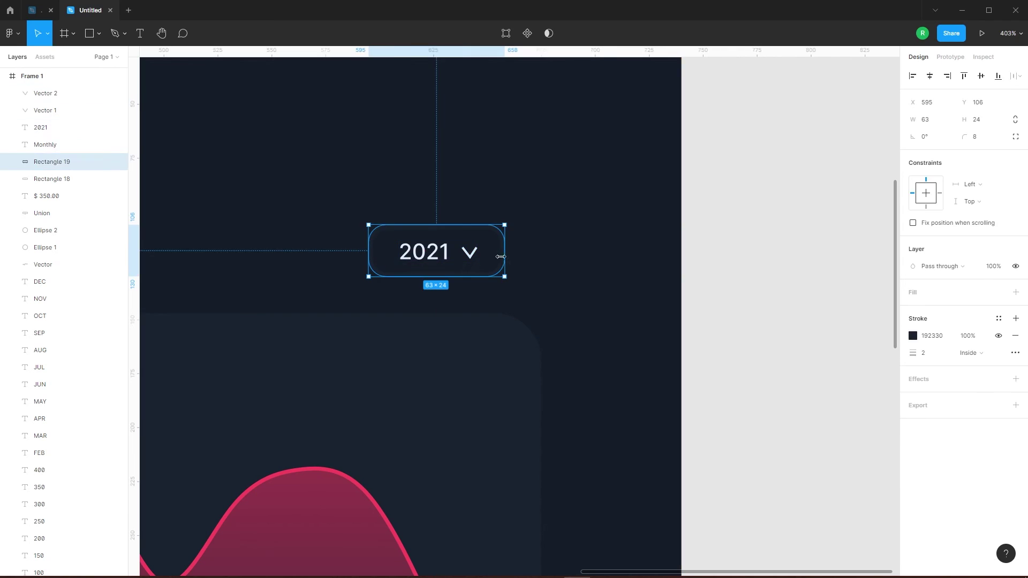
{"action": "scroll", "coordinate": [508, 251], "scroll_direction": "up", "scroll_amount": 10}
{"action": "left_click_drag", "start_coordinate": [478, 262], "coordinate": [495, 258]}
{"action": "scroll", "coordinate": [633, 249], "scroll_direction": "down", "scroll_amount": 10}
{"action": "left_click", "coordinate": [761, 250]}
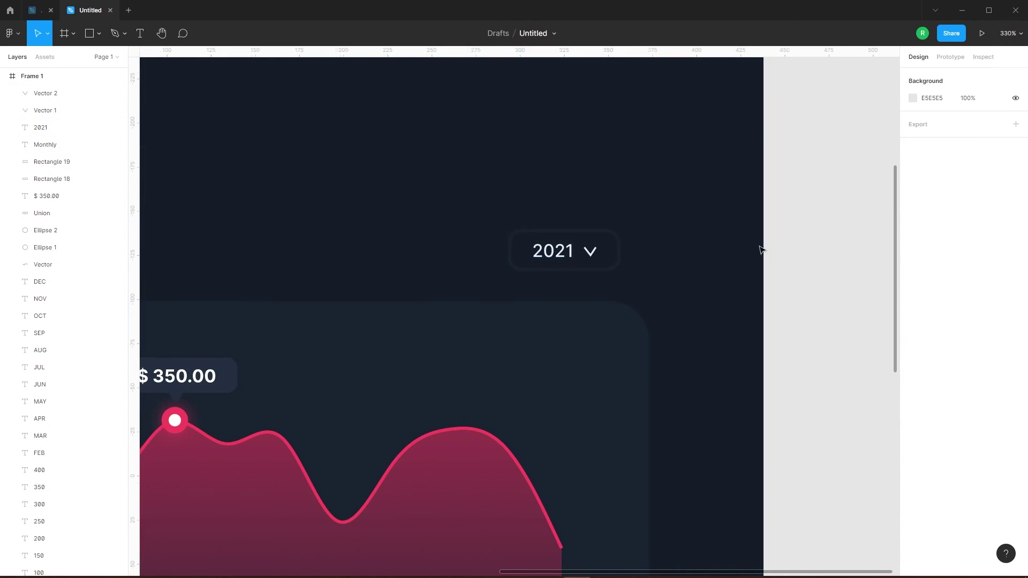
- Move the 2021 dropdown flush with the card's right edge and align both dropdowns on their vertical centres
{"action": "left_click_drag", "start_coordinate": [475, 182], "coordinate": [632, 275]}
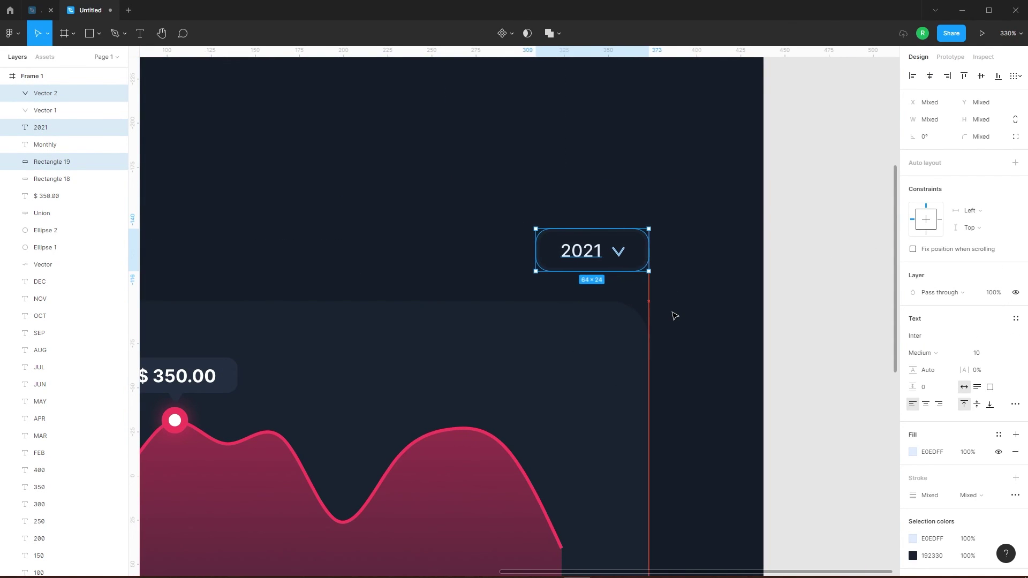
{"action": "scroll", "coordinate": [675, 315], "scroll_direction": "down", "scroll_amount": 10}
{"action": "left_click_drag", "start_coordinate": [273, 112], "coordinate": [759, 176]}
{"action": "left_click", "coordinate": [982, 75]}
- Select both dropdowns and the whole chart card and nudge them down about 9 px within the frame
{"action": "scroll", "coordinate": [741, 232], "scroll_direction": "down", "scroll_amount": 4}
{"action": "left_click_drag", "start_coordinate": [285, 118], "coordinate": [670, 345]}
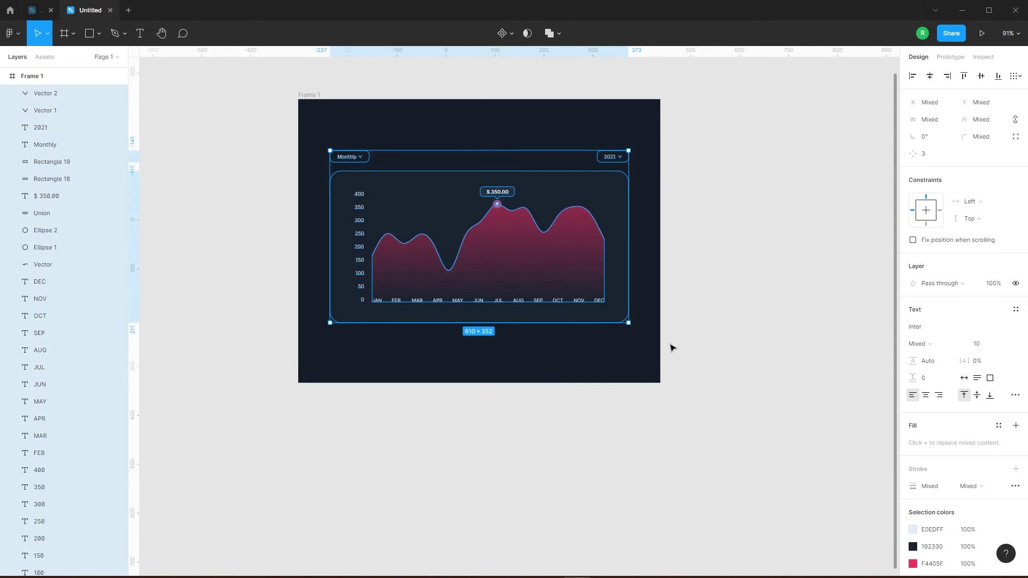
{"action": "key", "text": "shift+Down"}
{"action": "key", "text": "Up"}
{"action": "left_click", "coordinate": [675, 324]}
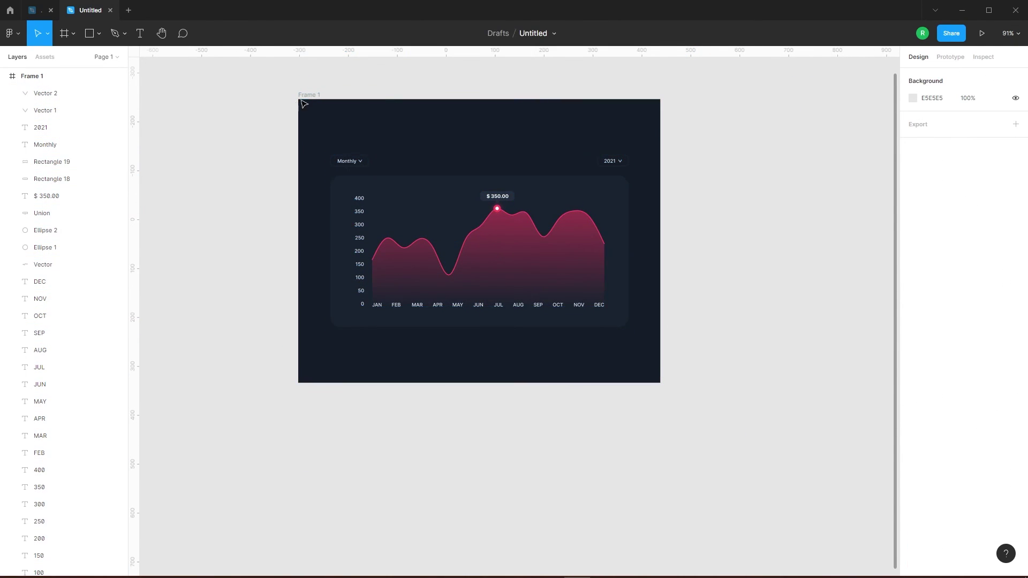
{"action": "scroll", "coordinate": [407, 166], "scroll_direction": "up", "scroll_amount": 4}
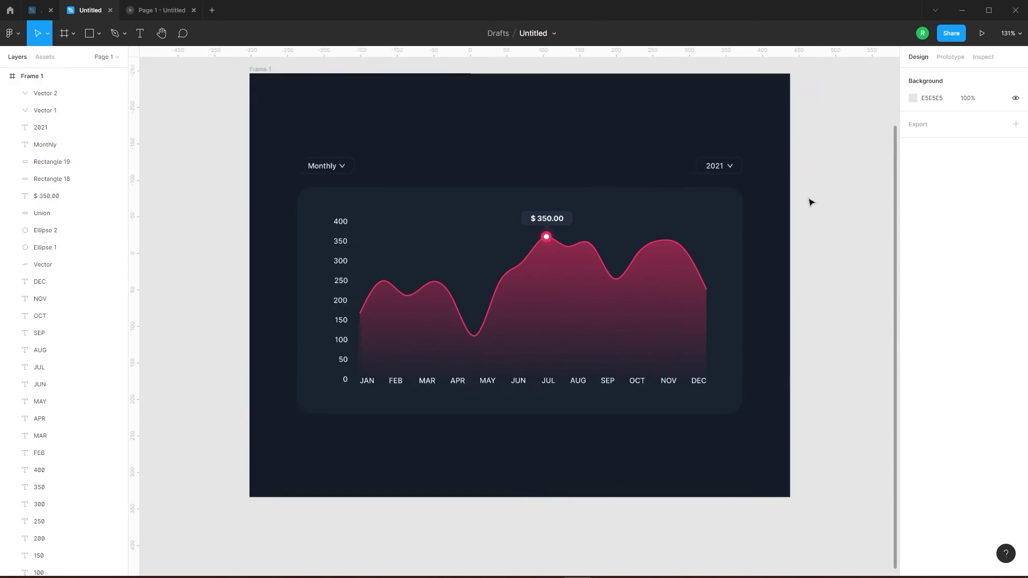
{"action": "scroll", "coordinate": [766, 322], "scroll_direction": "down", "scroll_amount": 3}
{"action": "left_click_drag", "start_coordinate": [663, 224], "coordinate": [664, 212]}
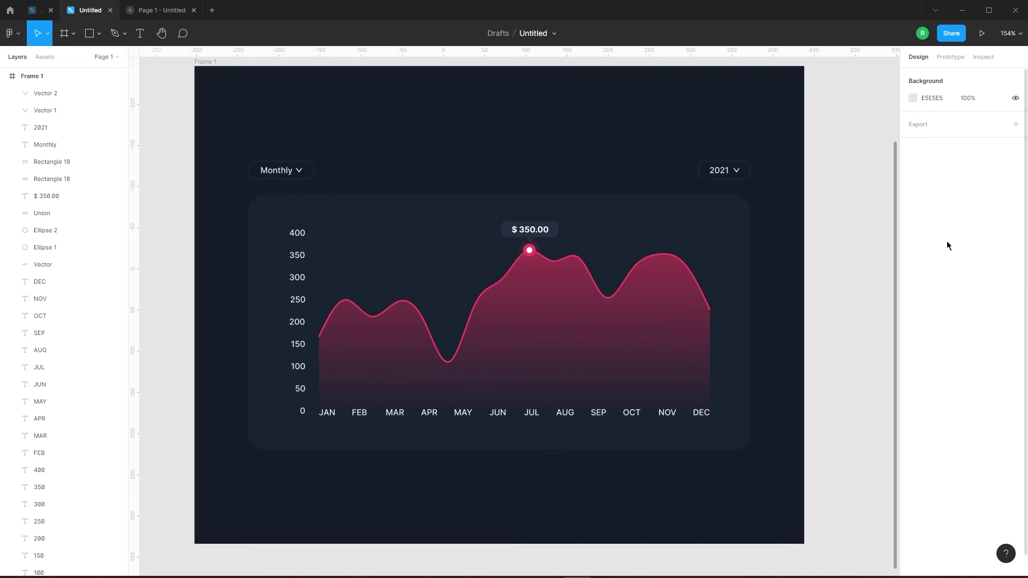
{"action": "scroll", "coordinate": [868, 240], "scroll_direction": "up", "scroll_amount": 1}
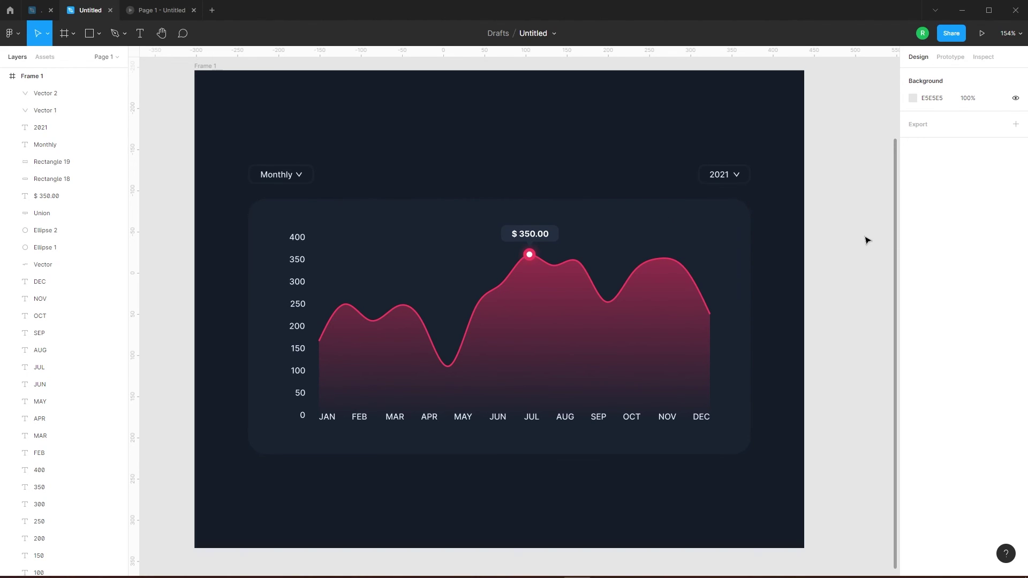